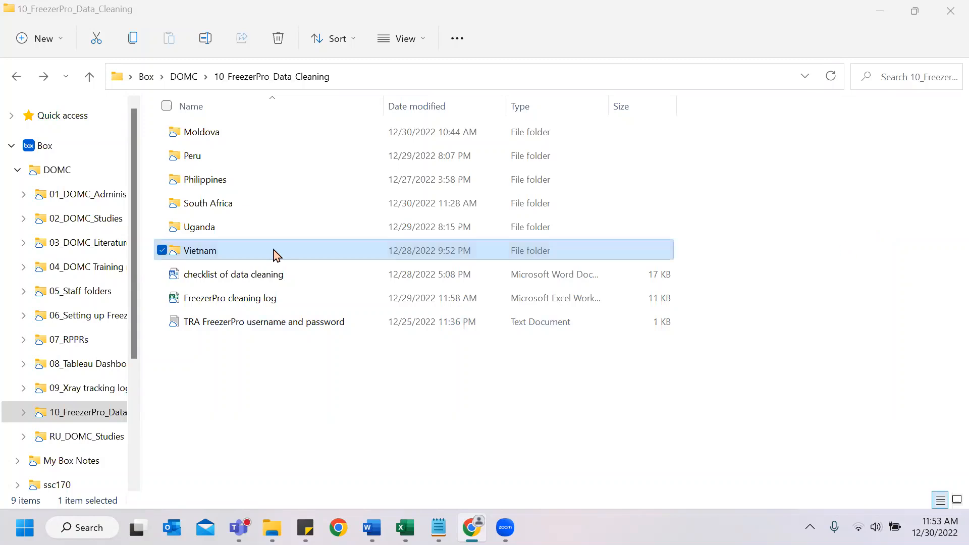
# Step: Open the "checklist of data cleaning" document and examine the General Review and Validating Blank Fields instructions in Part II
pyautogui.doubleClick(260, 280)
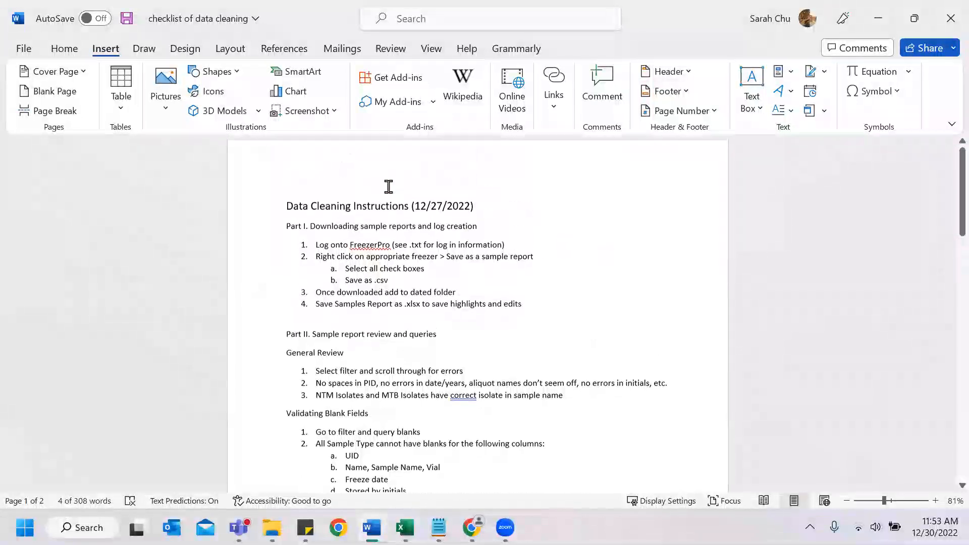
pyautogui.scroll(-3, 320, 219)
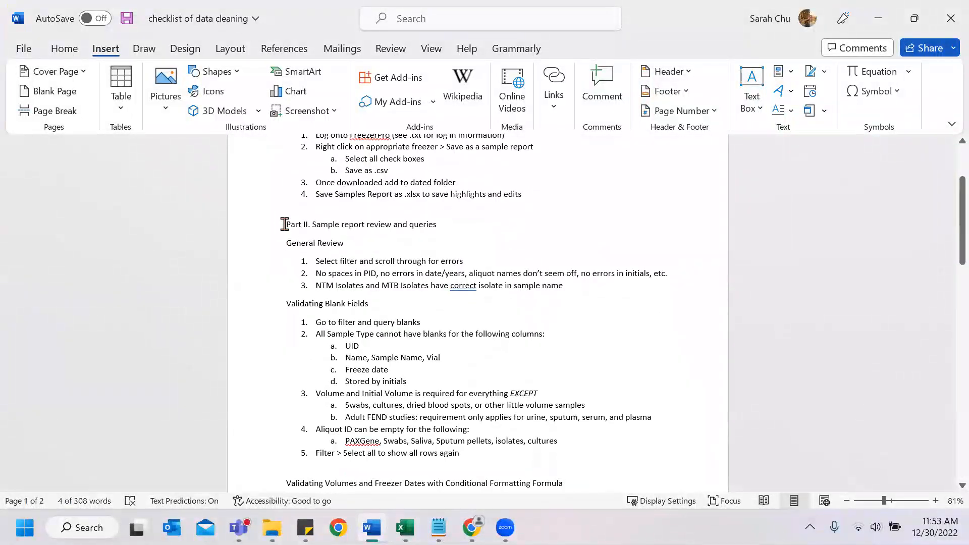
pyautogui.moveTo(285, 224); pyautogui.dragTo(448, 225)
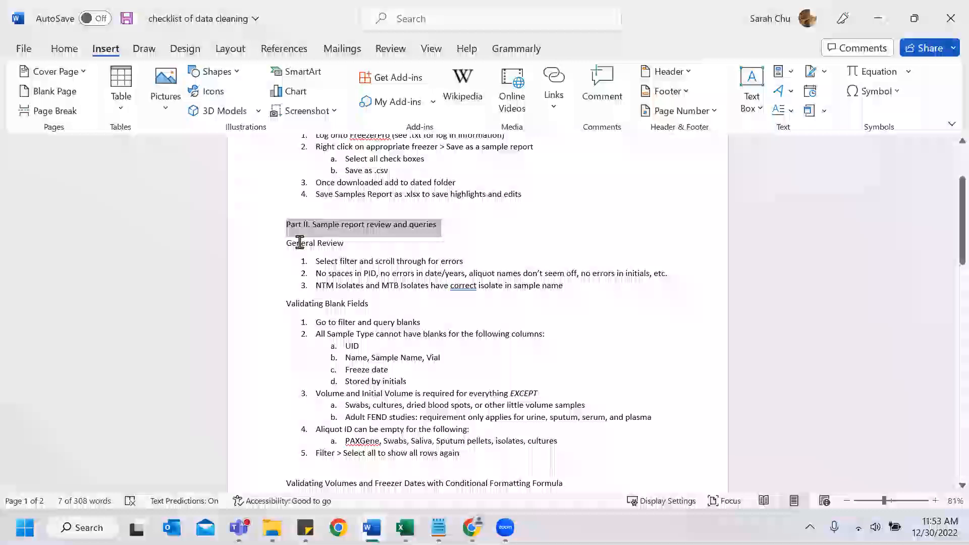
pyautogui.scroll(-1, 300, 243)
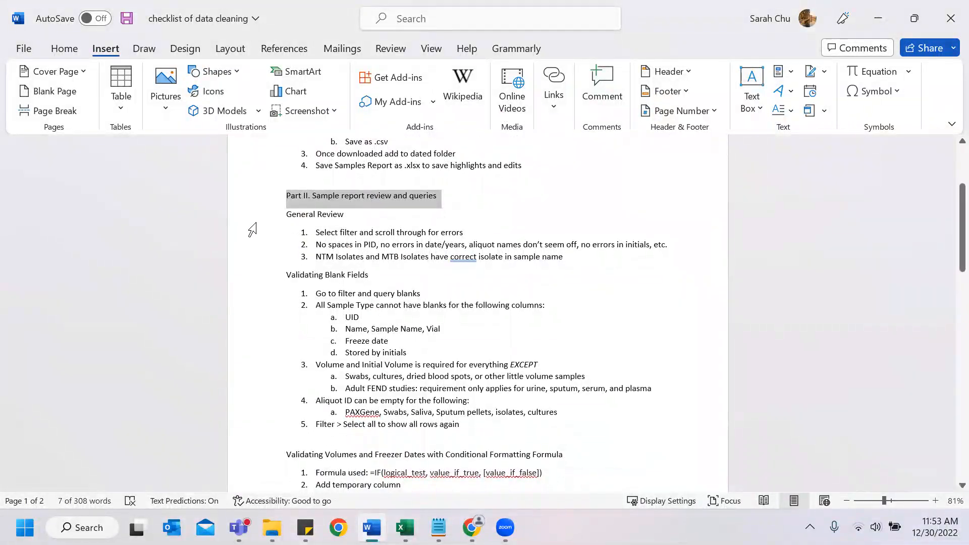
pyautogui.moveTo(278, 215); pyautogui.dragTo(610, 268)
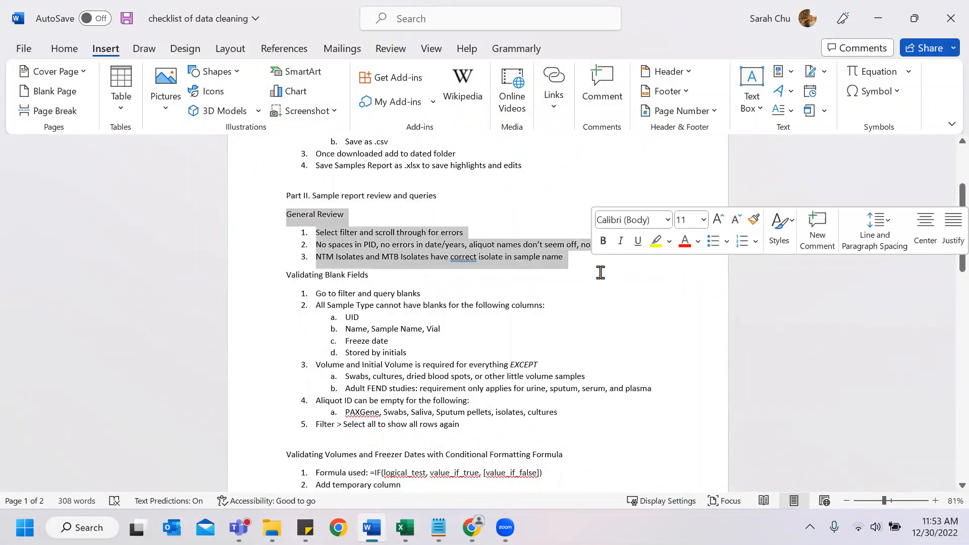
pyautogui.scroll(-2, 303, 249)
pyautogui.moveTo(288, 216); pyautogui.dragTo(568, 254)
pyautogui.scroll(2, 315, 242)
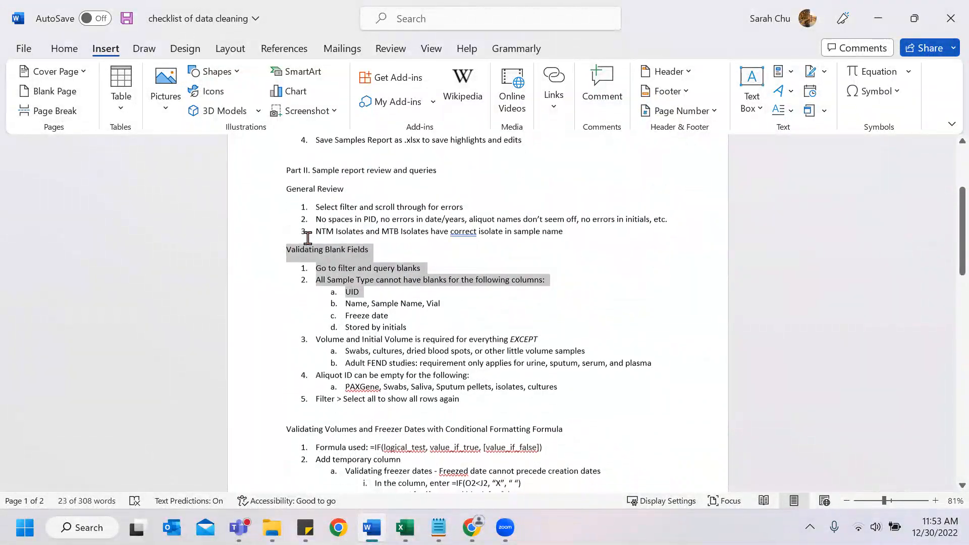
pyautogui.moveTo(315, 256); pyautogui.dragTo(505, 258)
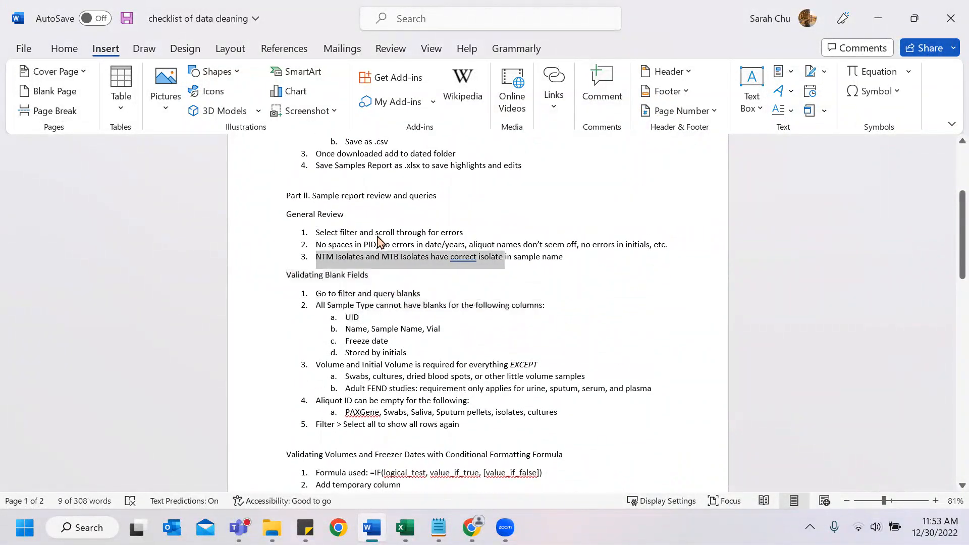
pyautogui.scroll(-1, 467, 242)
pyautogui.click(671, 288)
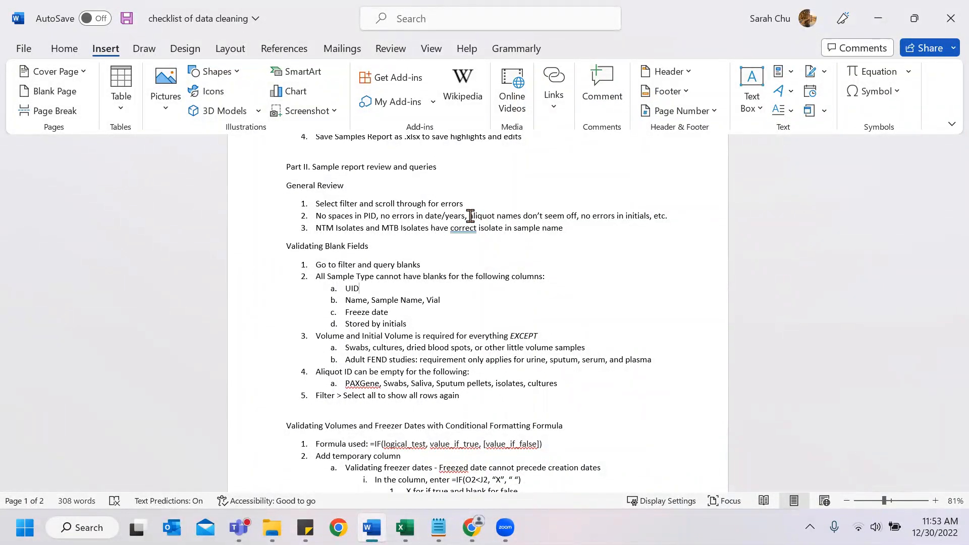
# Step: Examine the checklist's instructions on validating volumes and freezer dates with the conditional formatting formula
pyautogui.scroll(-2, 471, 216)
pyautogui.moveTo(286, 369); pyautogui.dragTo(353, 369)
pyautogui.click(361, 370)
pyautogui.doubleClick(344, 370)
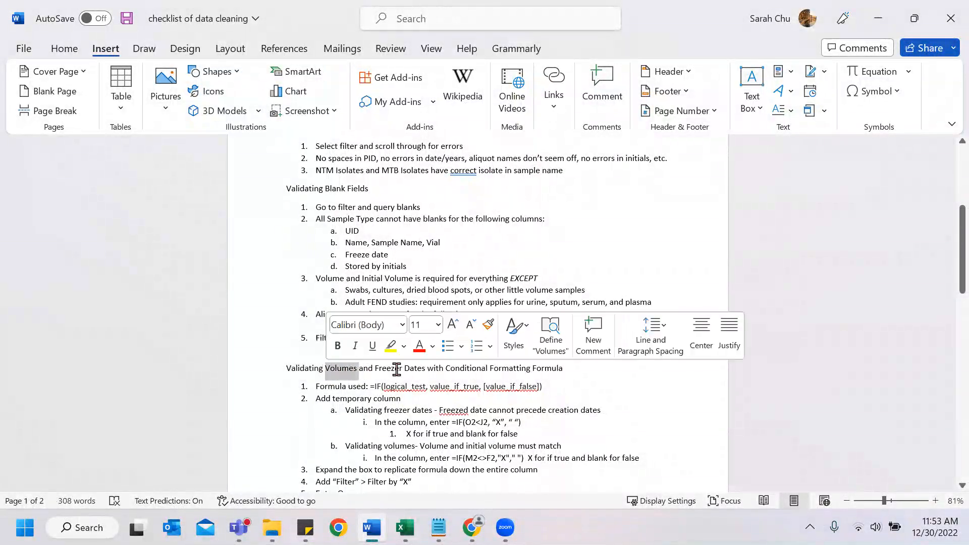
pyautogui.scroll(-7, 578, 381)
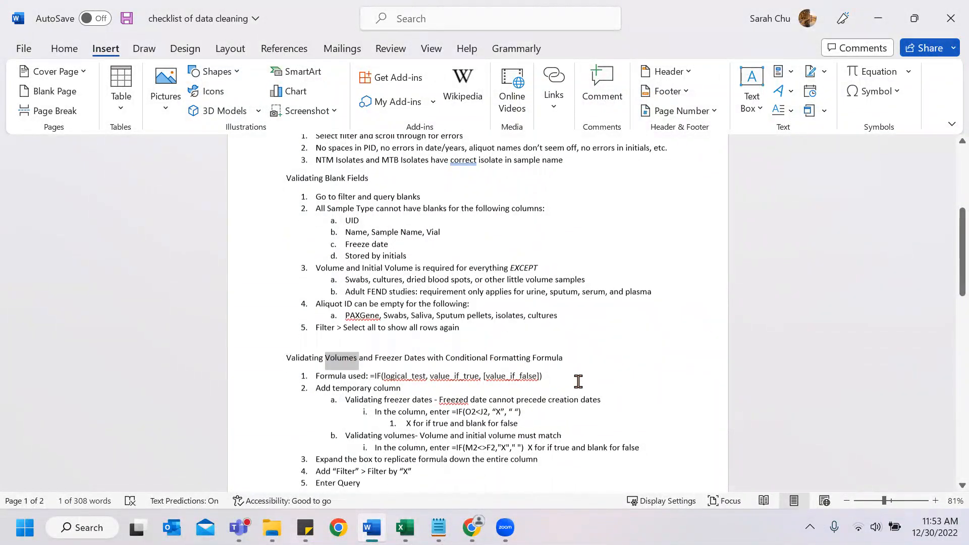
pyautogui.scroll(-4, 750, 407)
pyautogui.scroll(12, 389, 245)
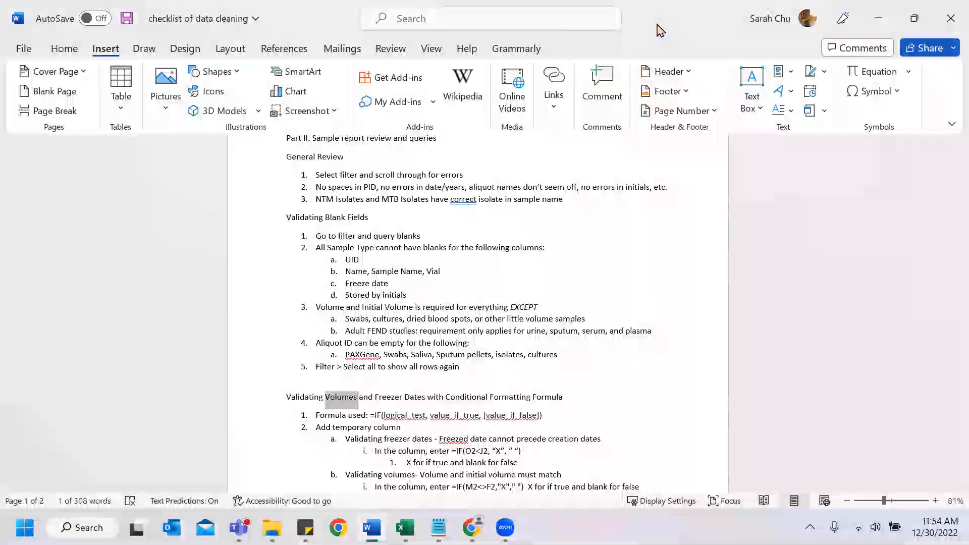
# Step: Open the Excel workbook version of 20221222_SA_Freezers (all) from the South Africa folder's 20221222 subfolder
pyautogui.doubleClick(660, 31)
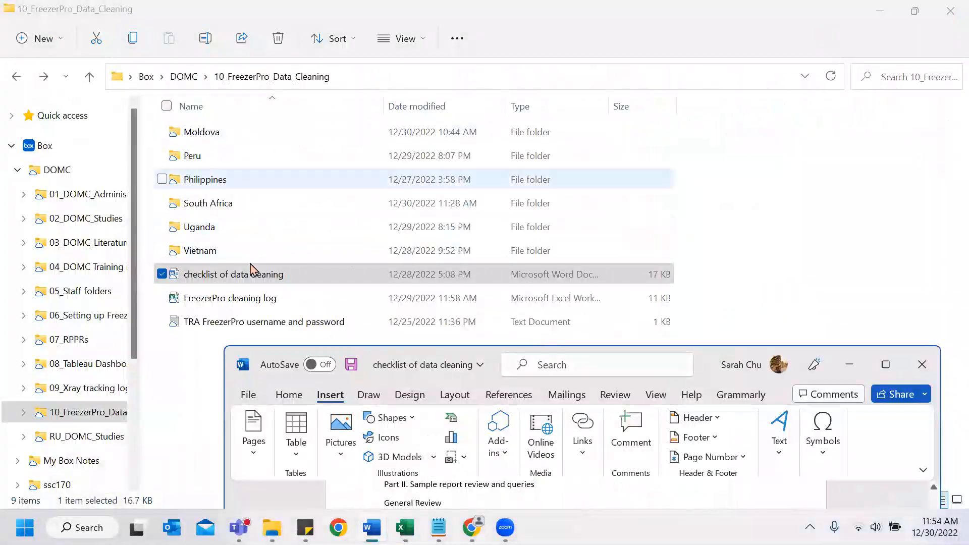
pyautogui.doubleClick(221, 207)
pyautogui.doubleClick(255, 137)
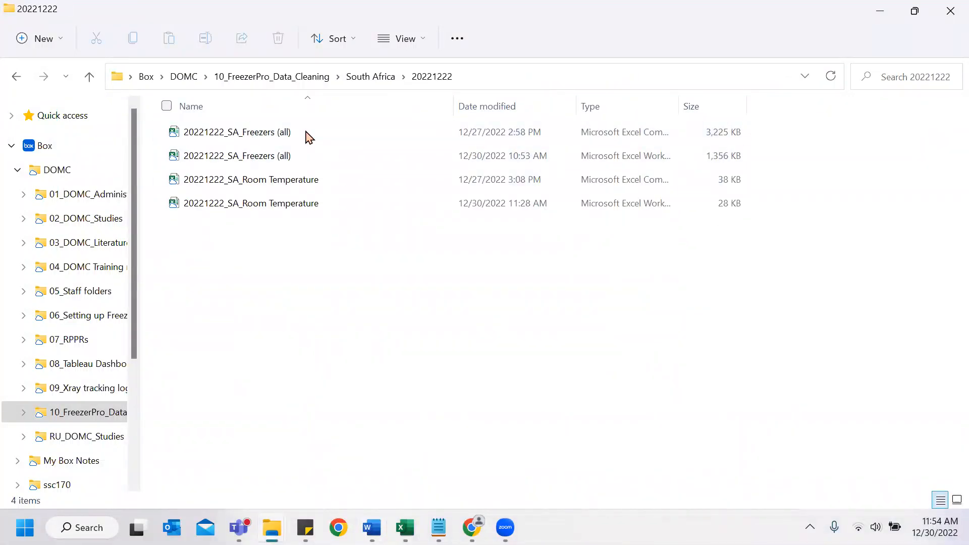
pyautogui.click(261, 157)
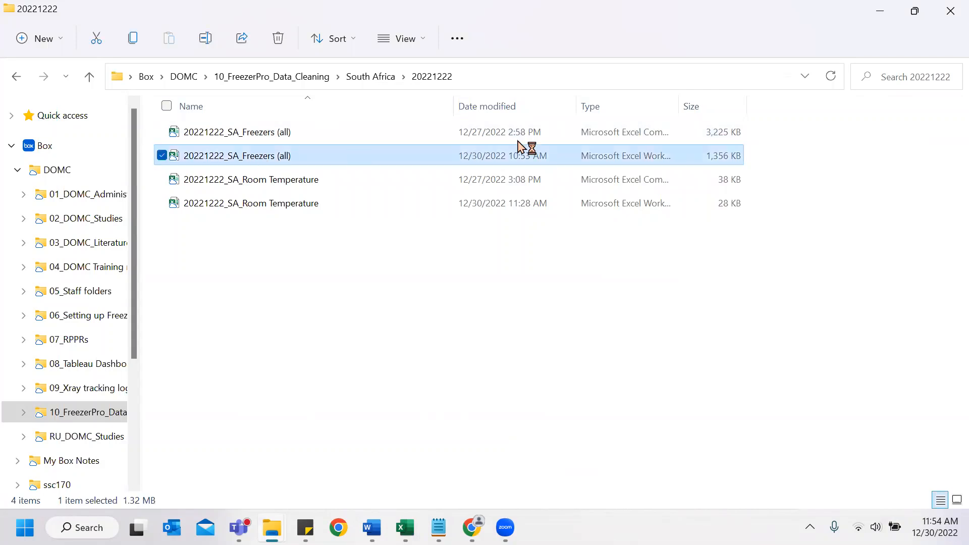
pyautogui.doubleClick(648, 164)
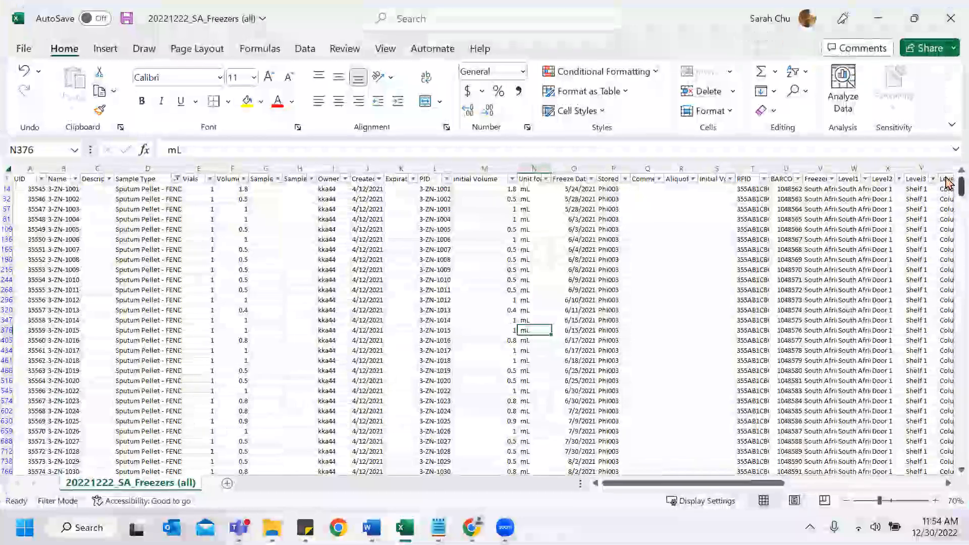
# Step: Reset the Sample Type filter to include all sample types
pyautogui.click(176, 178)
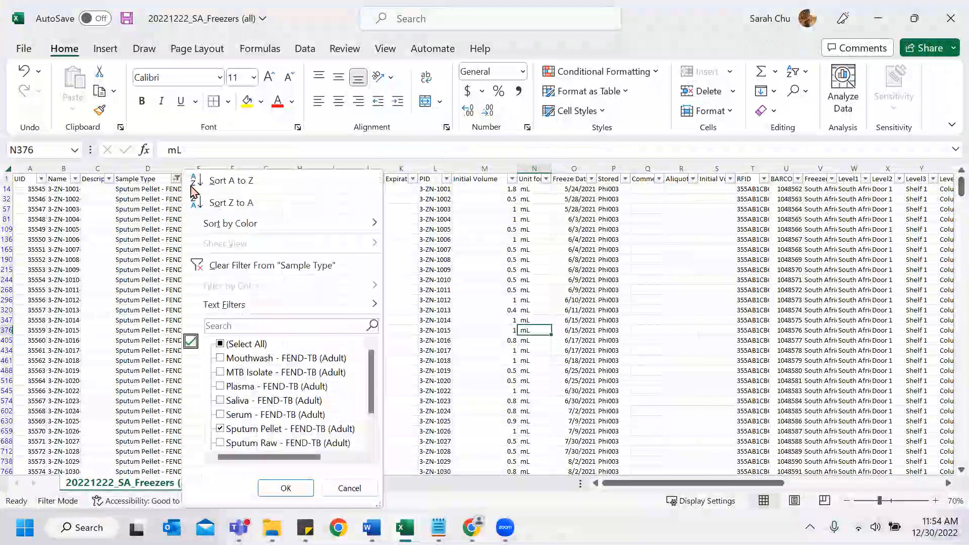
pyautogui.click(239, 346)
pyautogui.moveTo(305, 527)
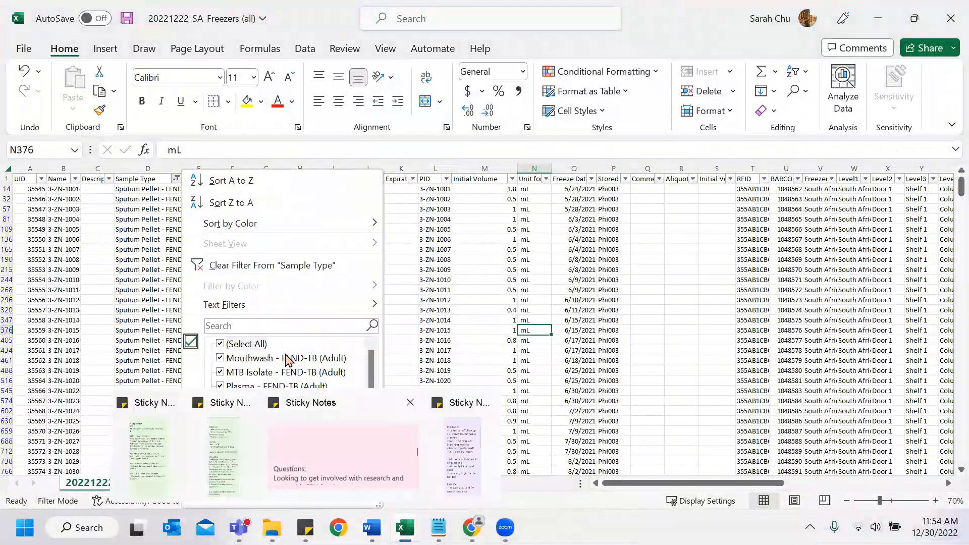
pyautogui.click(285, 489)
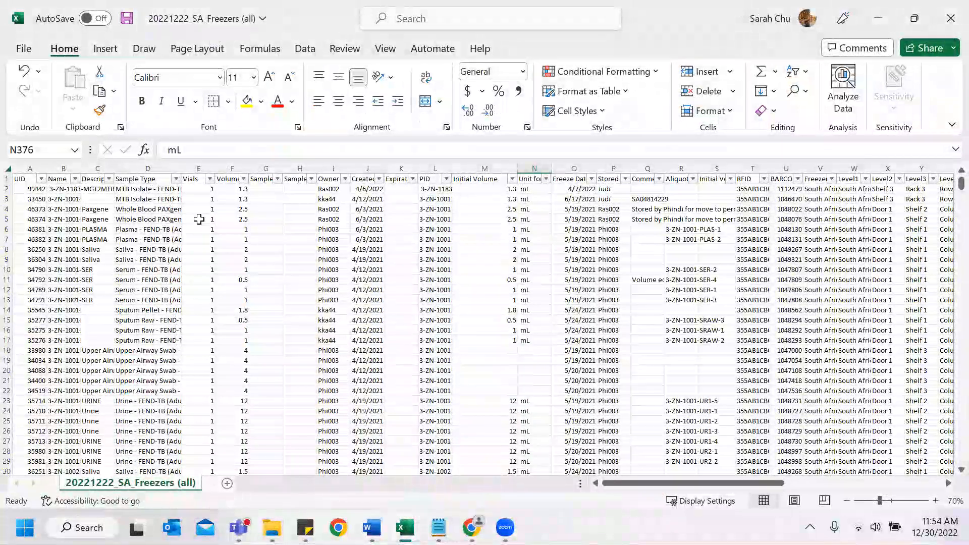
# Step: Look through the sample types listed in the Sample Type filter, leaving the filter unchanged
pyautogui.click(175, 179)
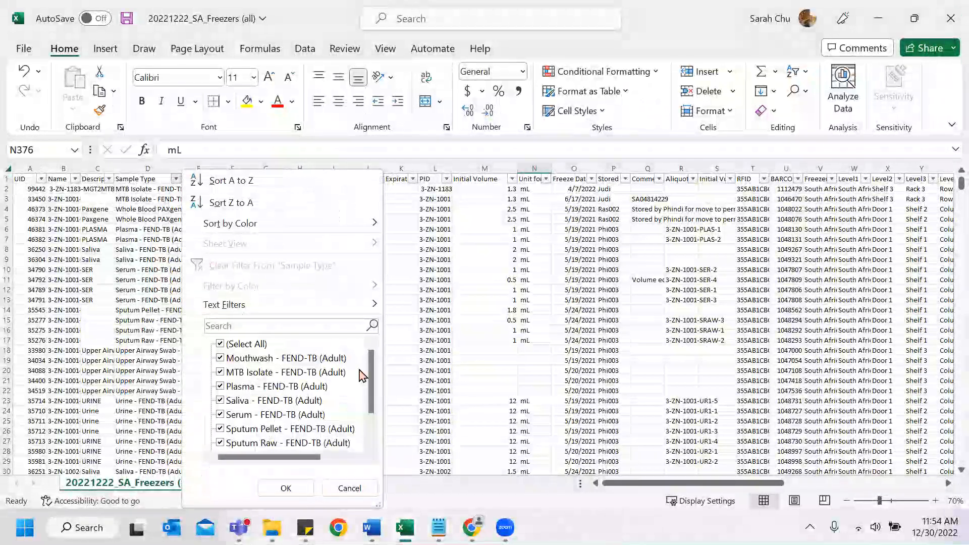
pyautogui.moveTo(369, 385); pyautogui.dragTo(342, 364)
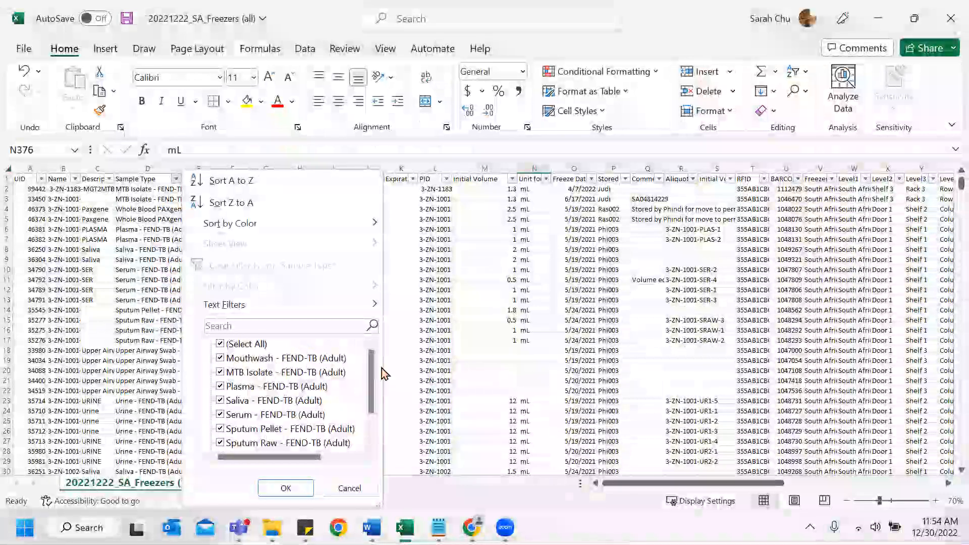
pyautogui.moveTo(372, 383)
pyautogui.mouseDown()
pyautogui.moveTo(372, 421)
pyautogui.moveTo(372, 383)
pyautogui.mouseUp()
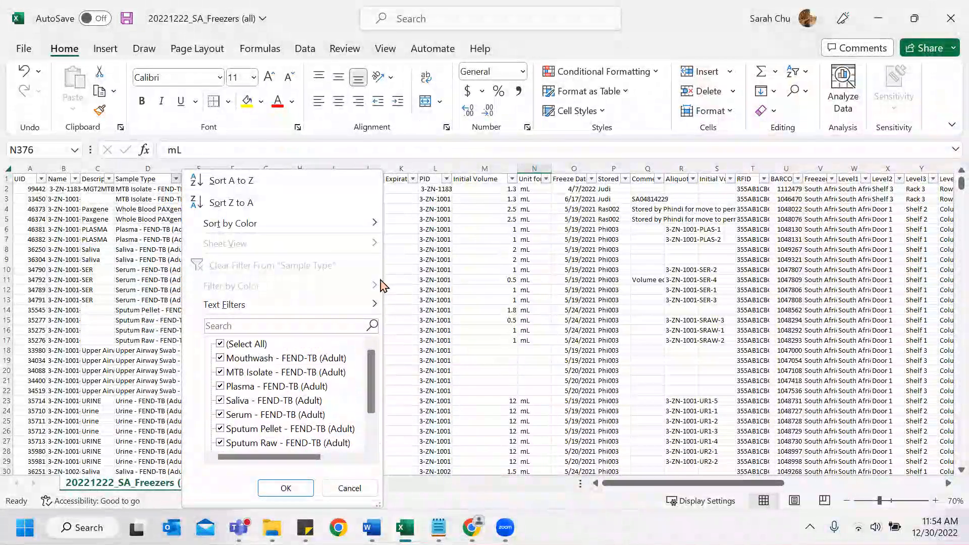
pyautogui.click(585, 298)
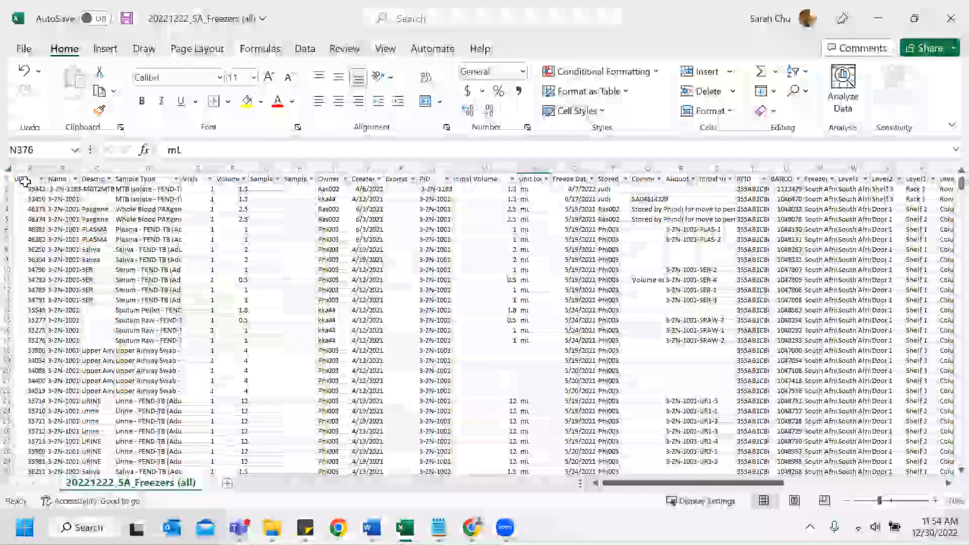
# Step: Widen the Name column so that the full sample names fit
pyautogui.click(60, 179)
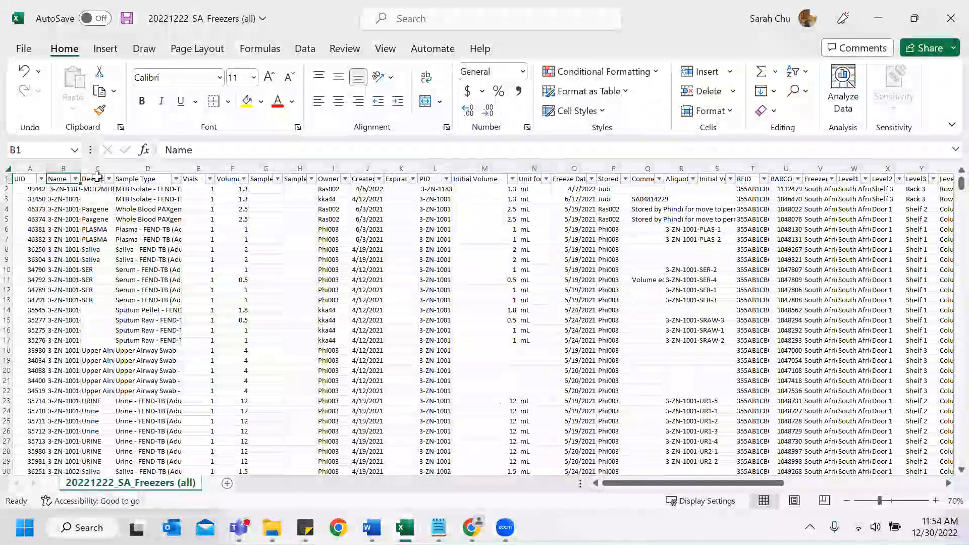
pyautogui.moveTo(82, 168); pyautogui.dragTo(125, 168)
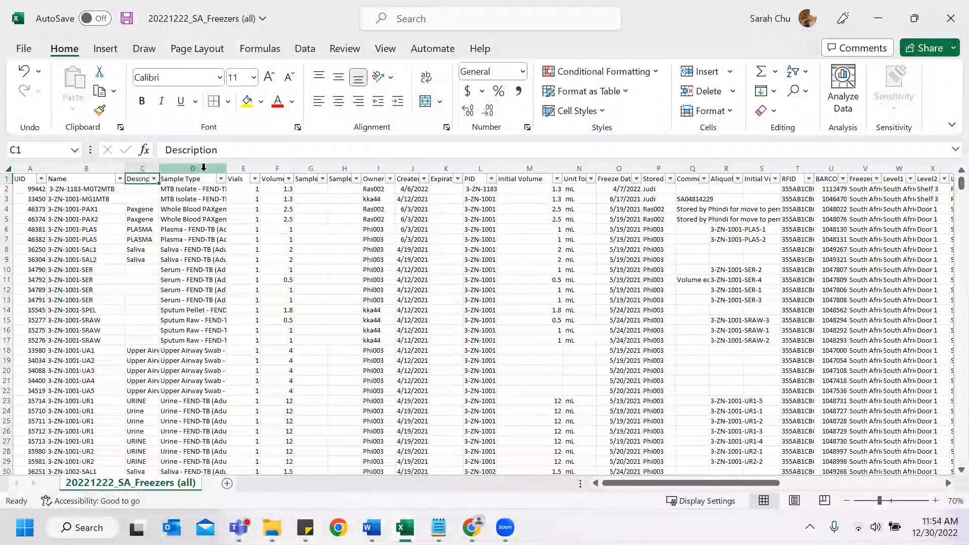
pyautogui.press('Right')
pyautogui.press('Right')
pyautogui.press('Right')
pyautogui.press('Right')
pyautogui.press('Right')
pyautogui.press('Right')
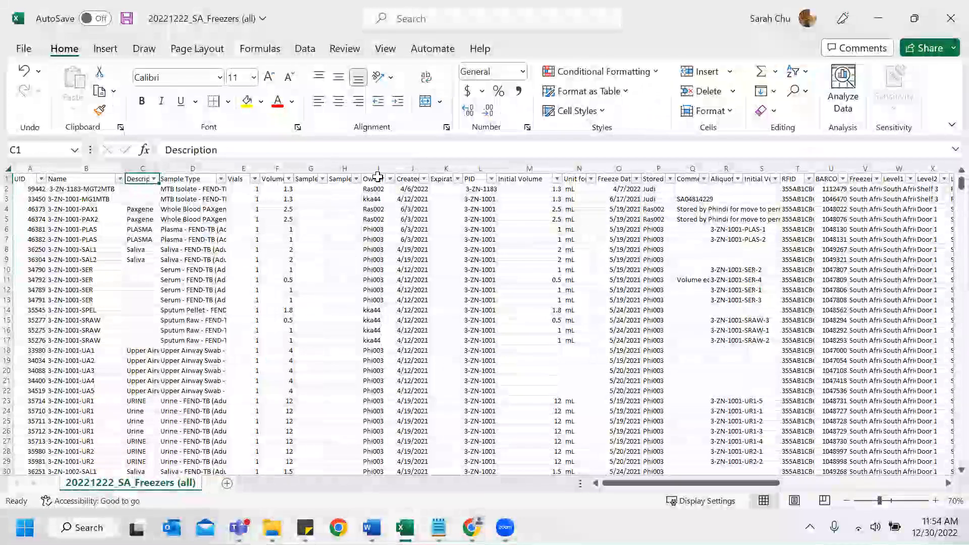
pyautogui.press('Right')
# Step: Widen the Created At column and narrow the Initial Volume column
pyautogui.moveTo(430, 165); pyautogui.dragTo(442, 165)
pyautogui.press('Right')
pyautogui.press('Right')
pyautogui.moveTo(577, 165); pyautogui.dragTo(549, 165)
# Step: Widen the Stored By column so that its full header fits
pyautogui.moveTo(678, 485); pyautogui.dragTo(700, 486)
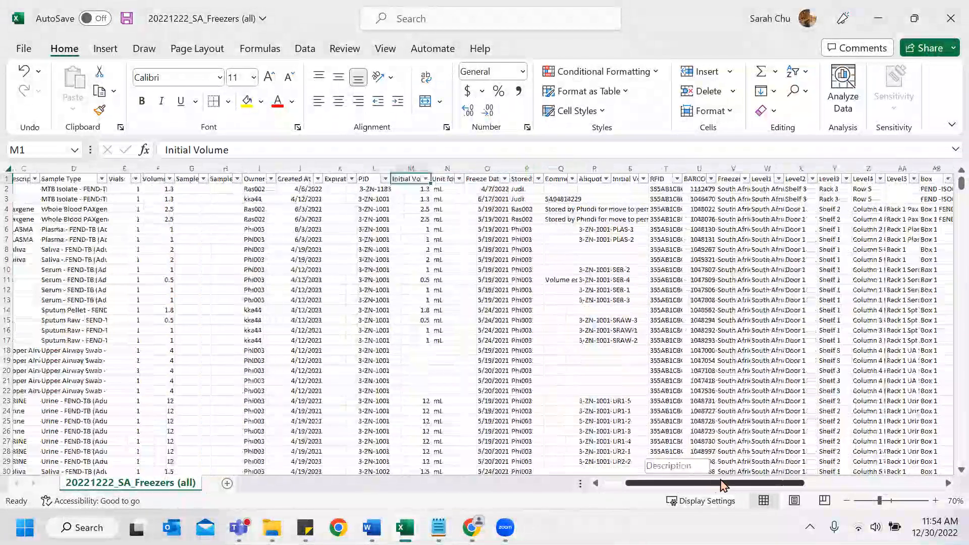
pyautogui.hscroll(2, 412, 189)
pyautogui.moveTo(411, 189); pyautogui.dragTo(412, 199)
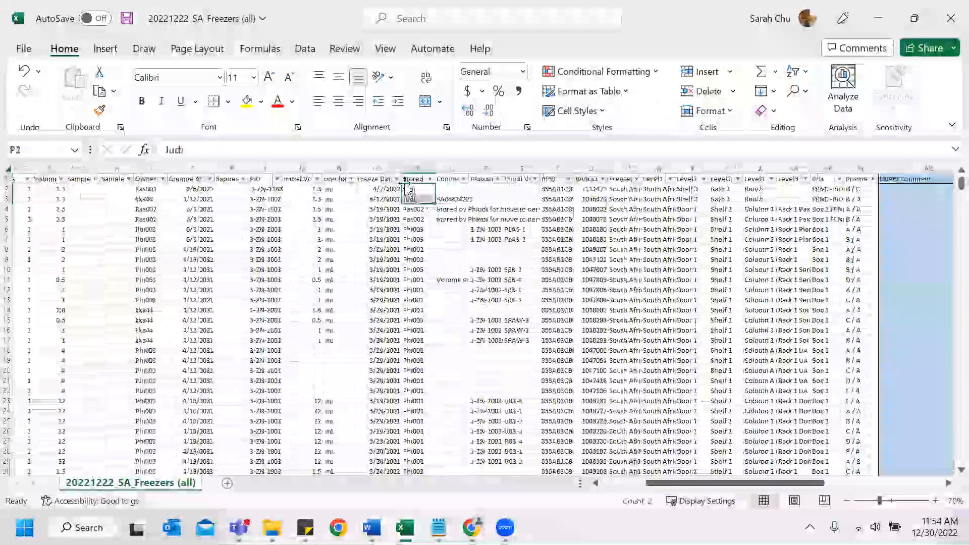
pyautogui.moveTo(435, 168); pyautogui.dragTo(463, 172)
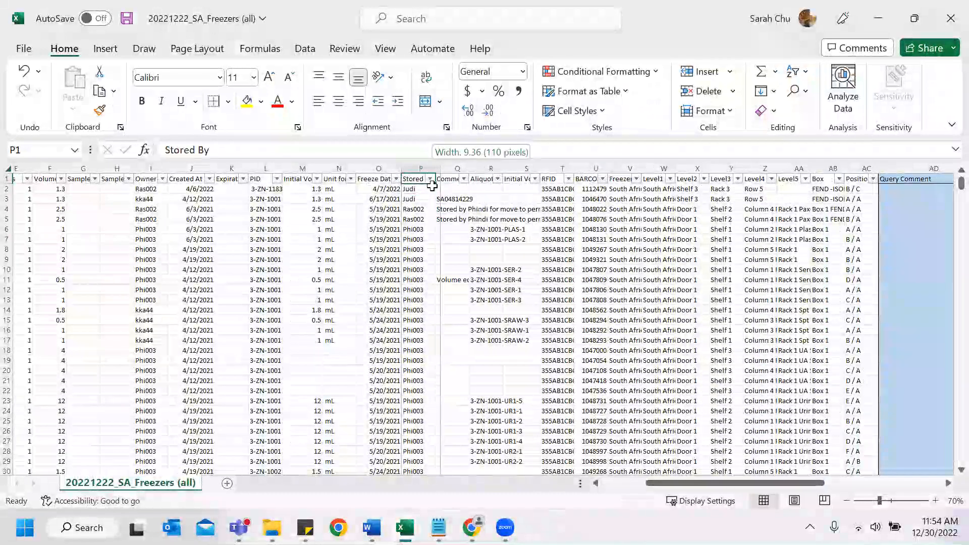
pyautogui.click(422, 174)
# Step: Widen the Aliquot ID and Initial Volume (mL) columns to make their headers and entries readable
pyautogui.click(482, 198)
pyautogui.click(516, 180)
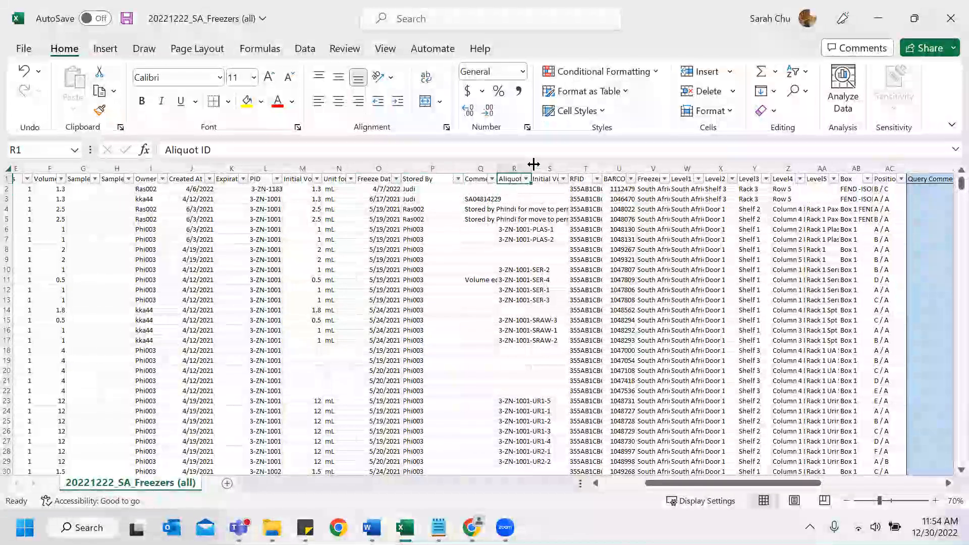
pyautogui.doubleClick(534, 164)
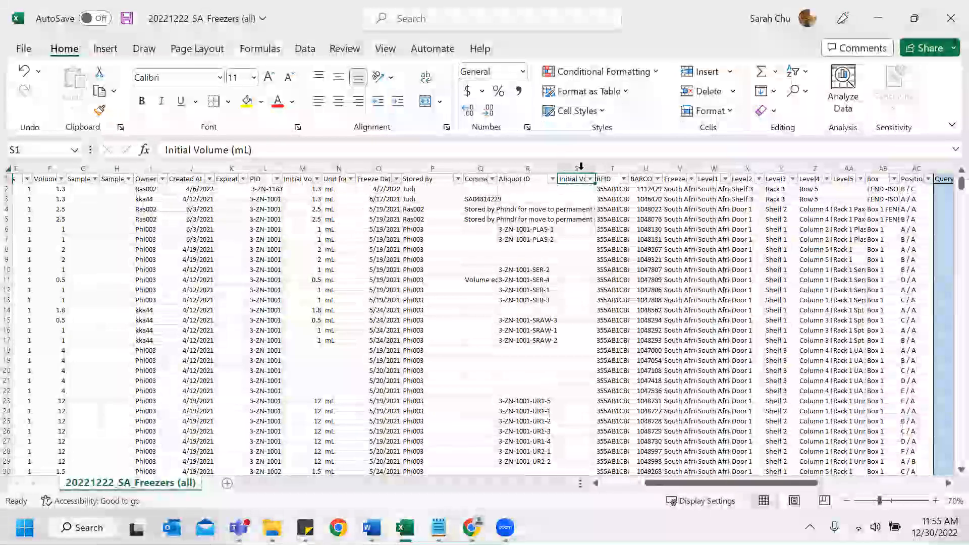
pyautogui.moveTo(596, 167); pyautogui.dragTo(618, 166)
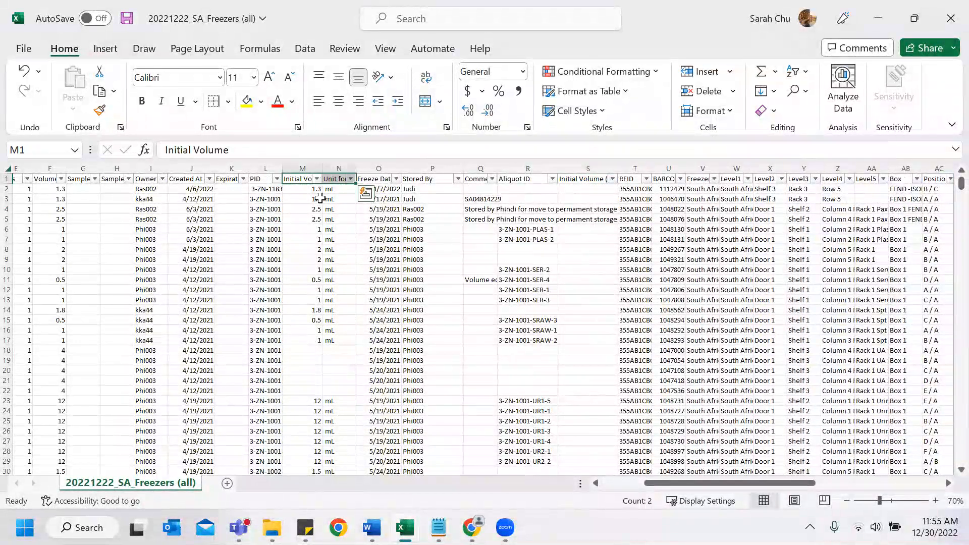
# Step: Highlight the Initial Volume and unit columns M and N for review, and check them against the Initial Volume (mL) column
pyautogui.moveTo(298, 189); pyautogui.dragTo(335, 241)
pyautogui.write('1.3\tmL 1.3\tmL 2.5\tmL 2.5\tmL 1\tmL 1\tmL')
pyautogui.moveTo(294, 176); pyautogui.dragTo(335, 513)
pyautogui.scroll(2, 317, 259)
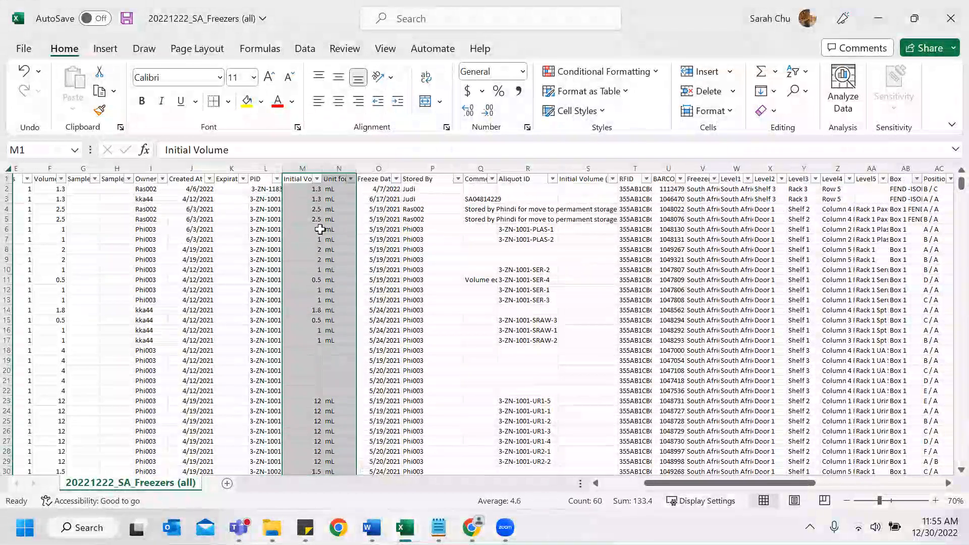
pyautogui.click(588, 179)
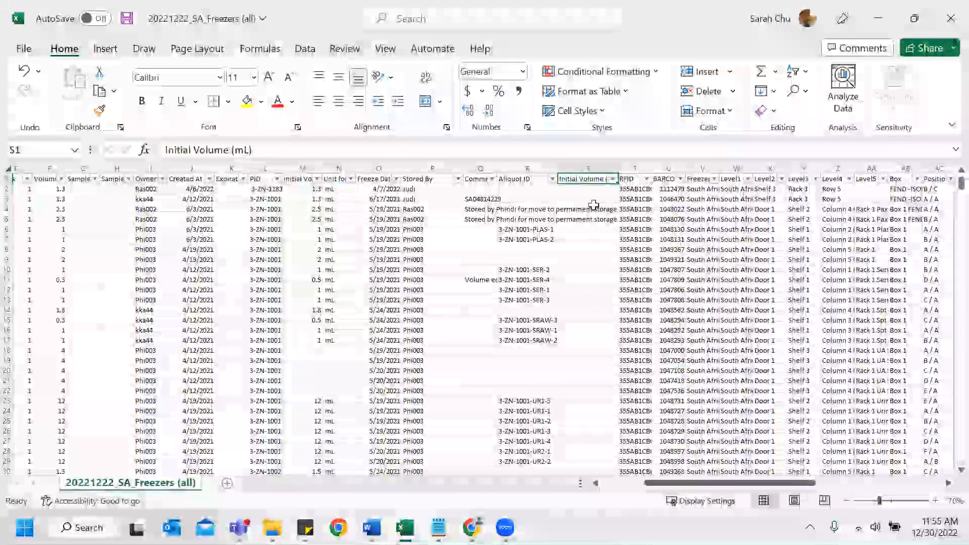
# Step: Highlight the storage columns from RFID through Position and view the query and site comment columns beyond them
pyautogui.moveTo(630, 166); pyautogui.dragTo(943, 168)
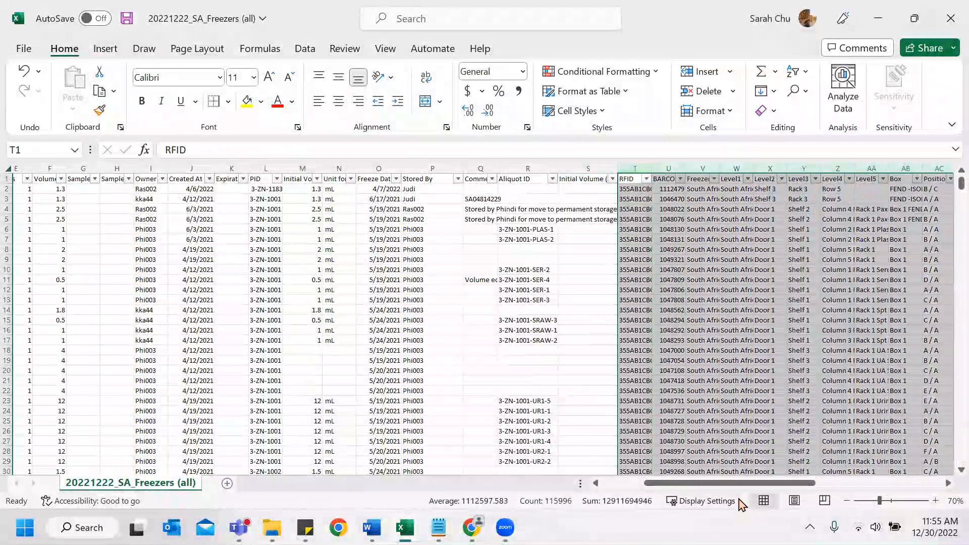
pyautogui.hscroll(5, 405, 281)
pyautogui.click(408, 280)
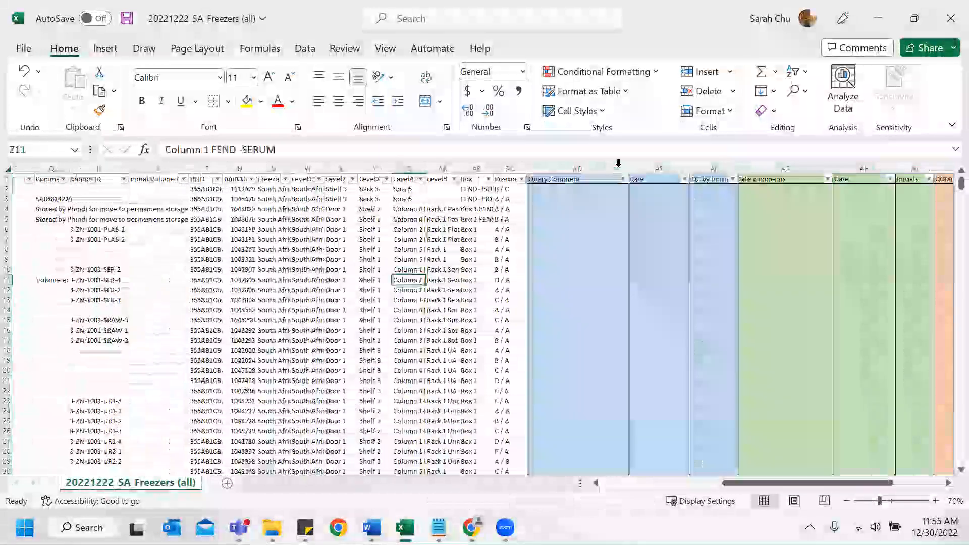
# Step: Highlight the Query Comment, Date and QC by columns and examine the Site comments and DOMC review columns beside them
pyautogui.moveTo(613, 168); pyautogui.dragTo(711, 404)
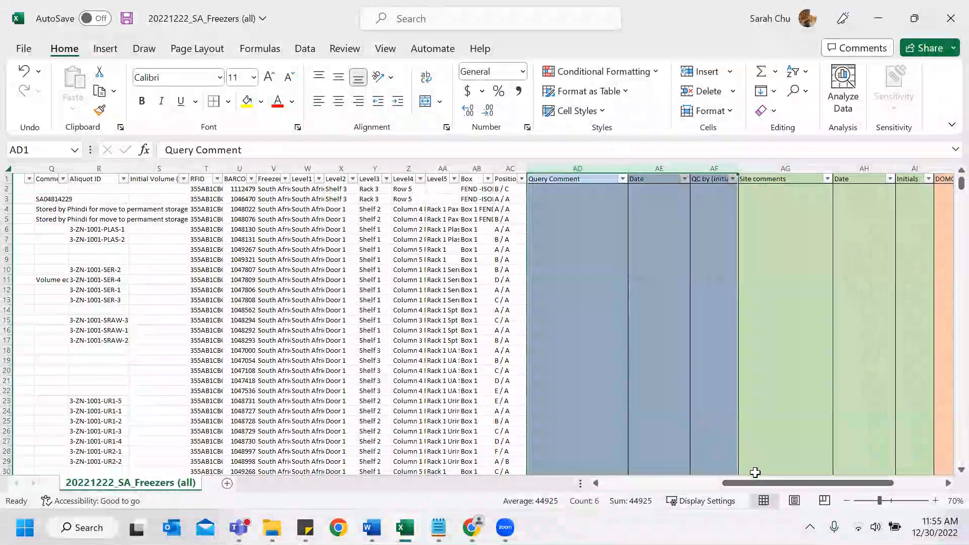
pyautogui.hscroll(2, 616, 174)
pyautogui.moveTo(623, 168); pyautogui.dragTo(931, 169)
pyautogui.moveTo(620, 199); pyautogui.dragTo(599, 189)
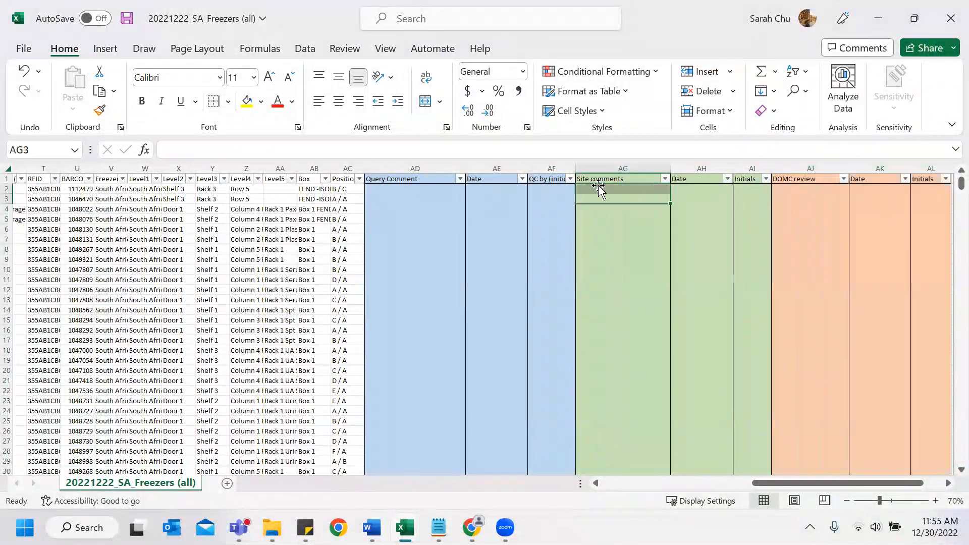
pyautogui.moveTo(808, 199); pyautogui.dragTo(810, 230)
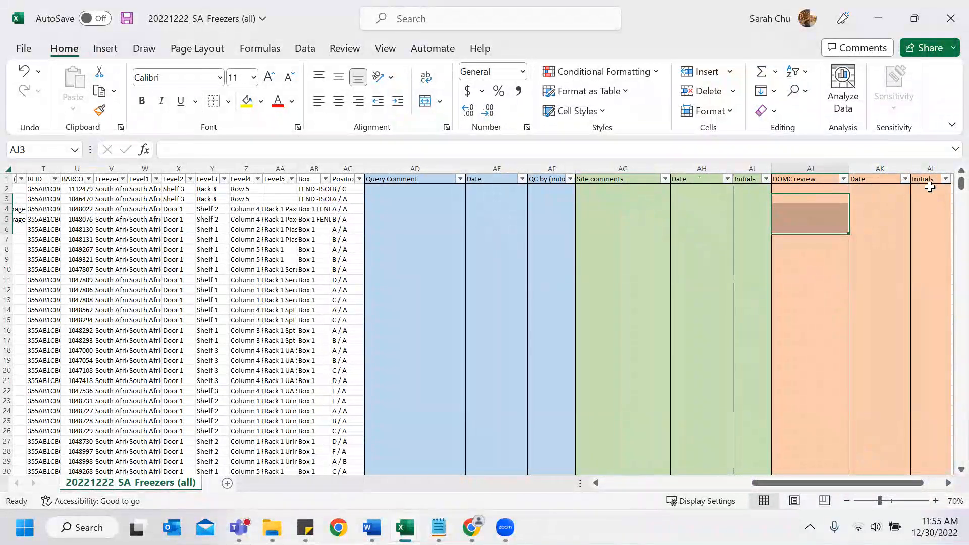
# Step: Return to the first columns, filter Sample Type to MTB Isolate - FEND-TB (Adult) and look through the matching rows
pyautogui.moveTo(853, 483); pyautogui.dragTo(763, 483)
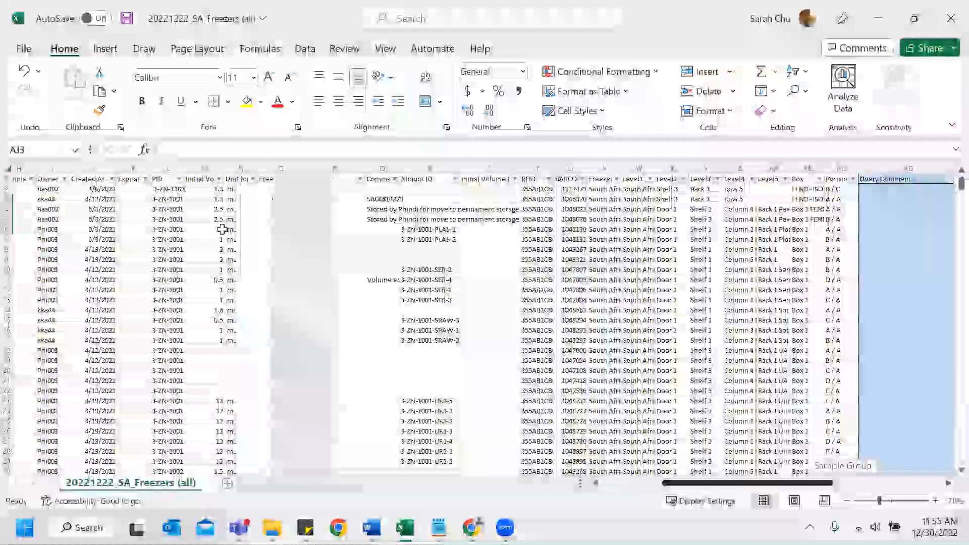
pyautogui.click(226, 230)
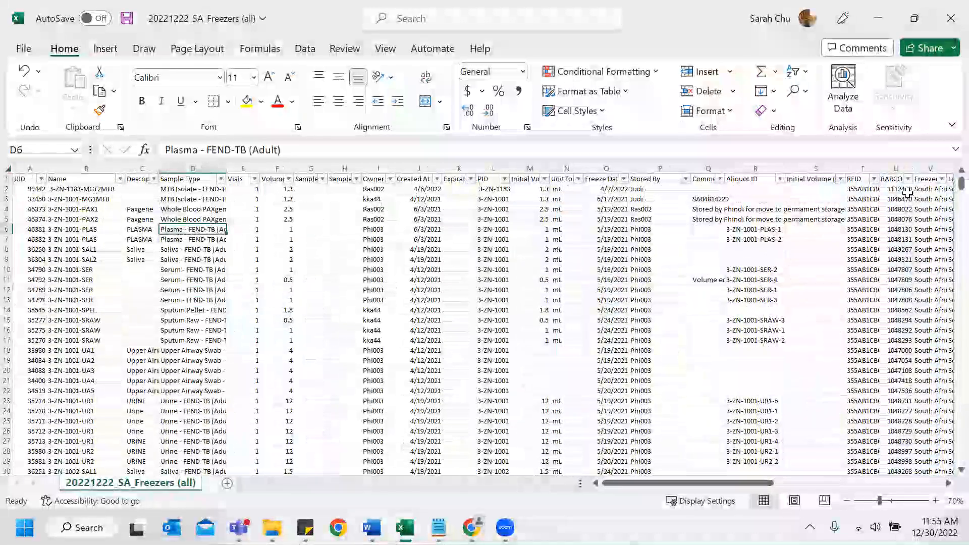
pyautogui.moveTo(948, 194); pyautogui.dragTo(941, 443)
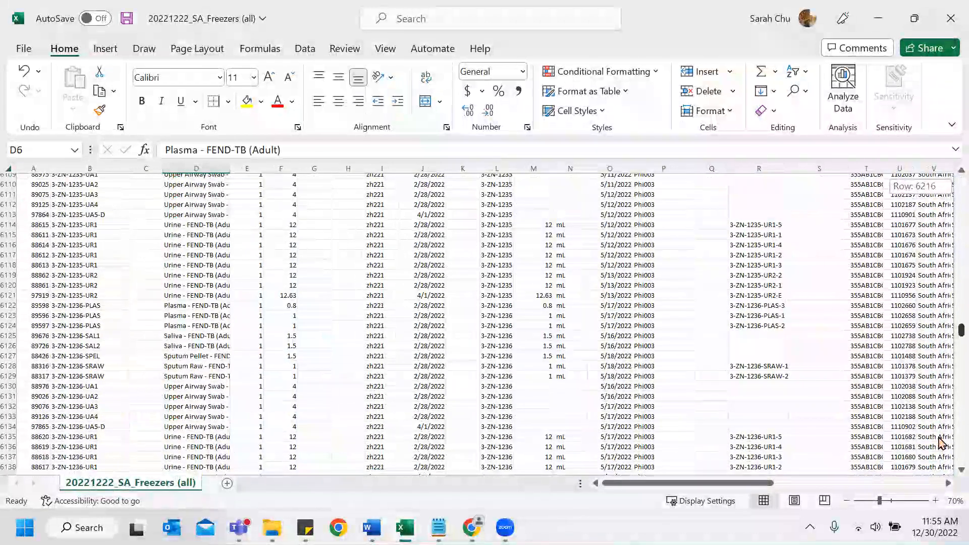
pyautogui.moveTo(939, 253); pyautogui.dragTo(491, 359)
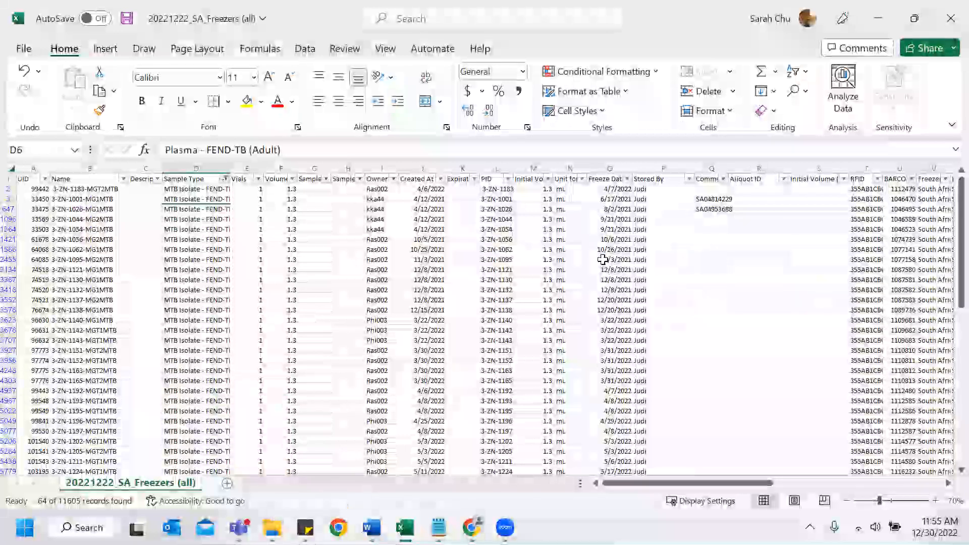
pyautogui.scroll(-5, 603, 260)
pyautogui.moveTo(952, 281); pyautogui.dragTo(947, 415)
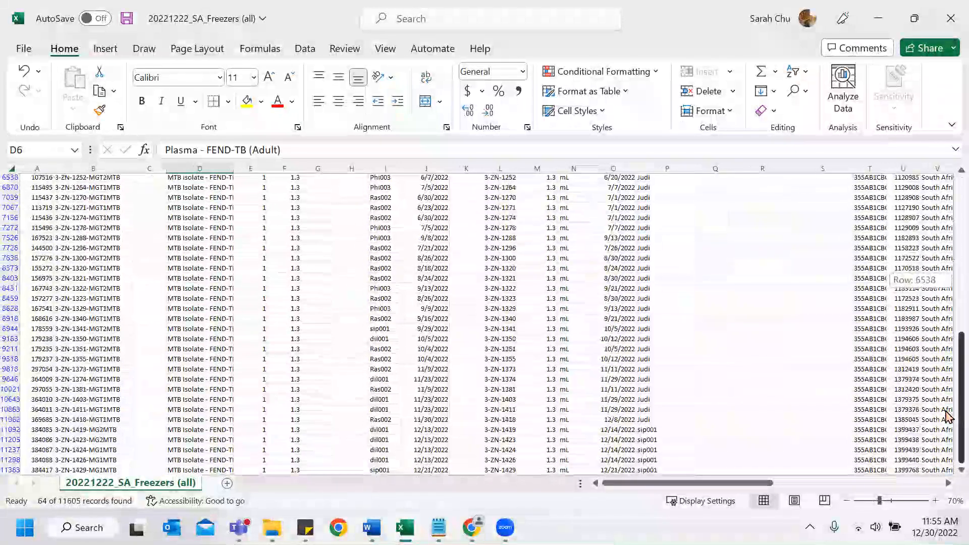
pyautogui.moveTo(948, 281); pyautogui.dragTo(948, 182)
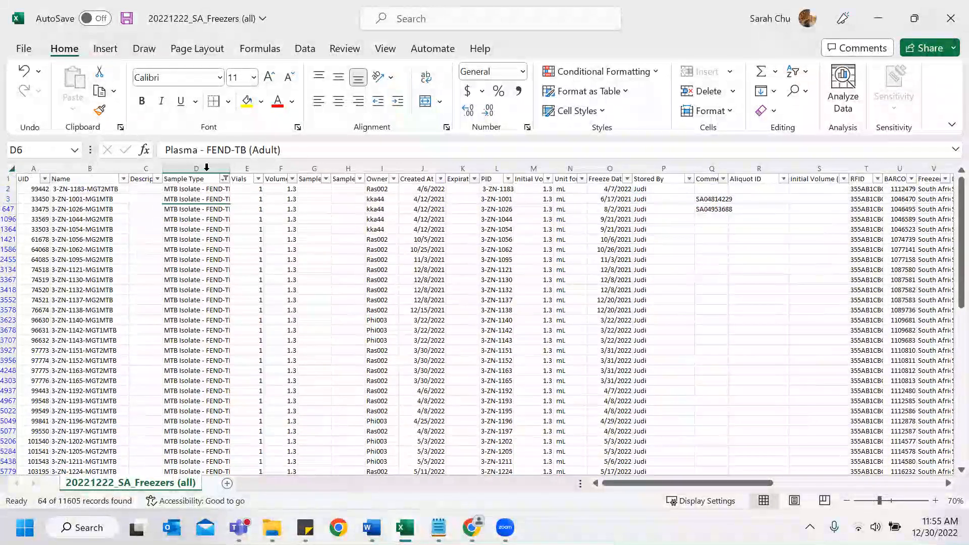
# Step: Include all sample types again in the Sample Type filter
pyautogui.click(226, 179)
pyautogui.click(84, 346)
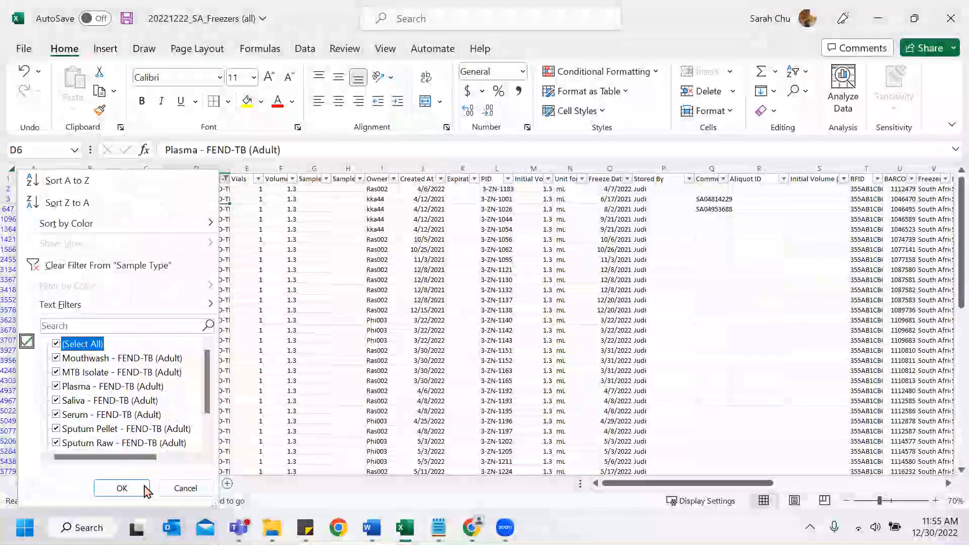
pyautogui.click(126, 488)
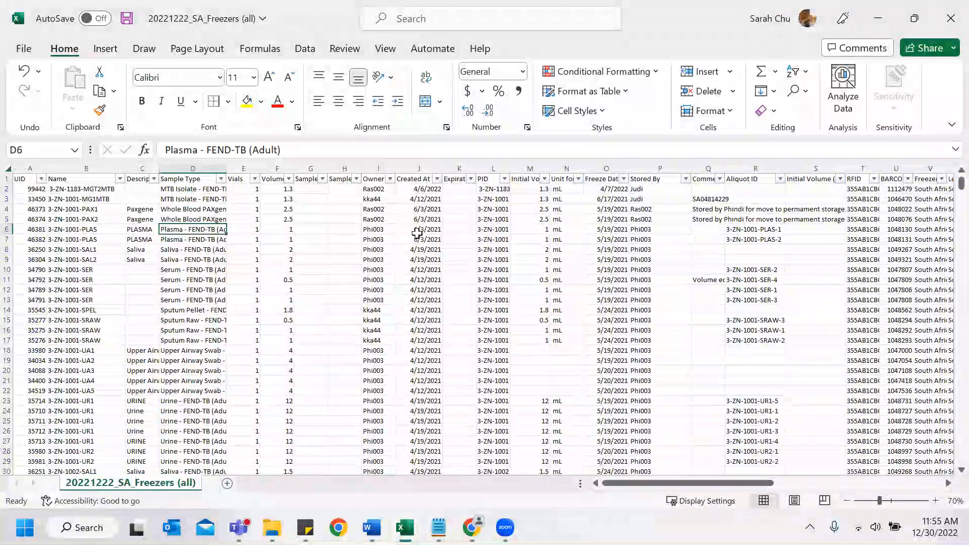
# Step: Skim the full list of samples and examine the Owner filter's list of entries without changing it
pyautogui.scroll(-1, 419, 236)
pyautogui.scroll(-20, 789, 269)
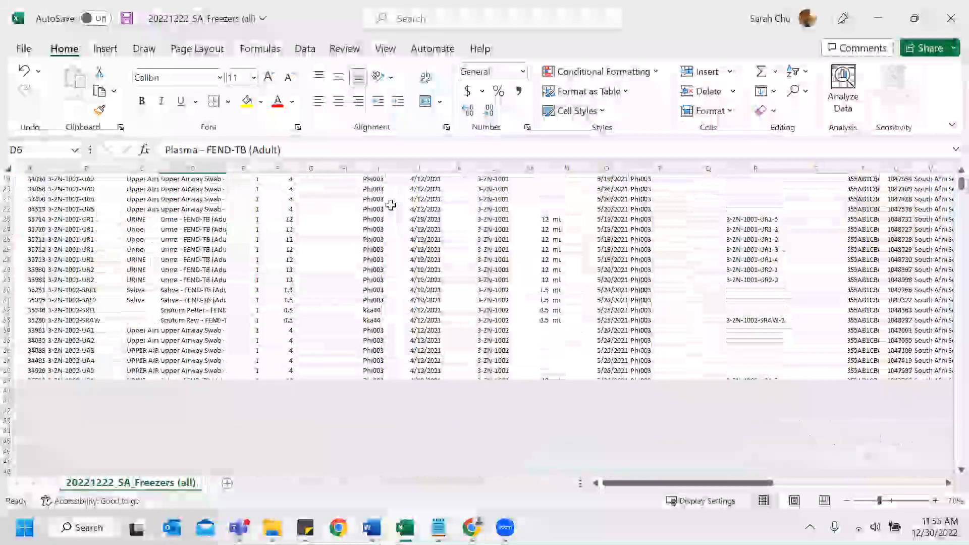
pyautogui.scroll(20, 789, 268)
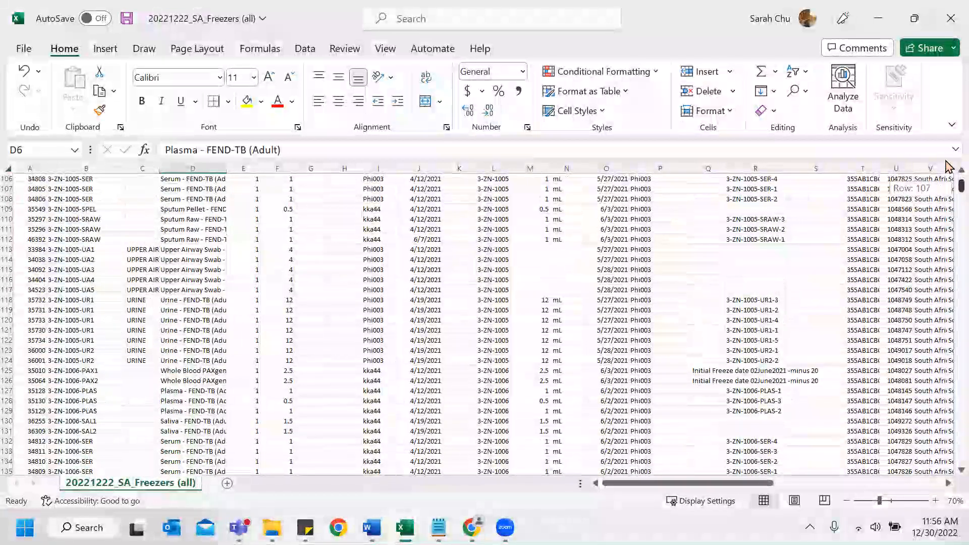
pyautogui.click(390, 179)
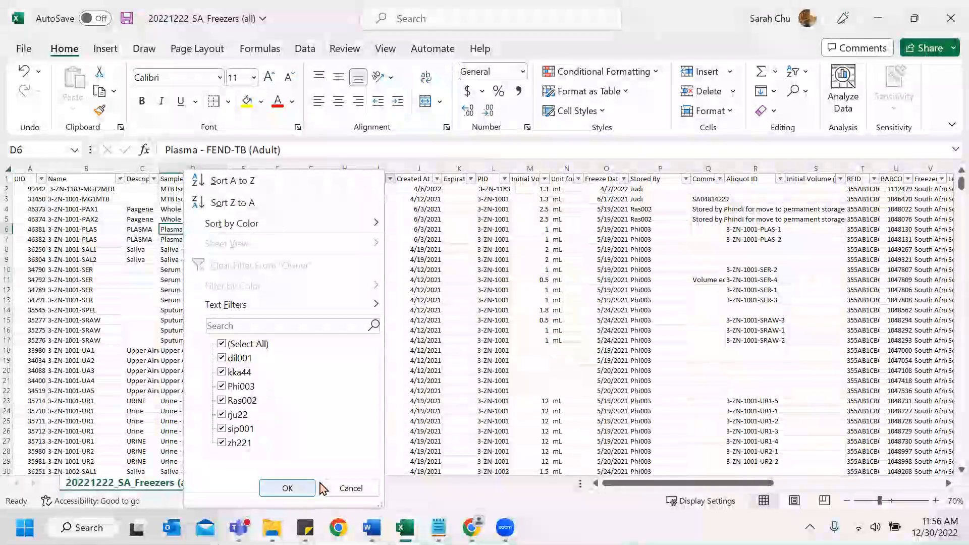
pyautogui.click(334, 488)
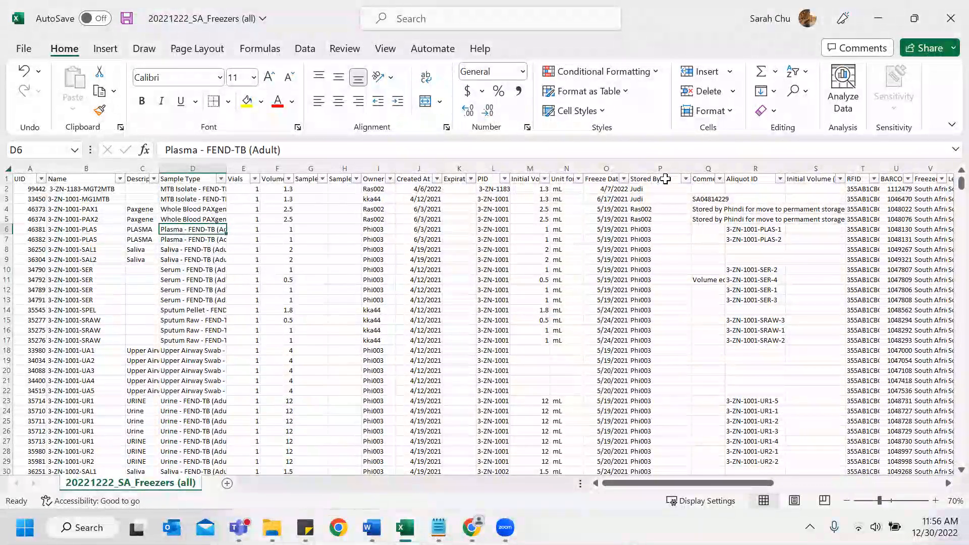
# Step: Limit the Sample Type column to MTB Isolate - FEND-TB (Adult) only
pyautogui.click(222, 179)
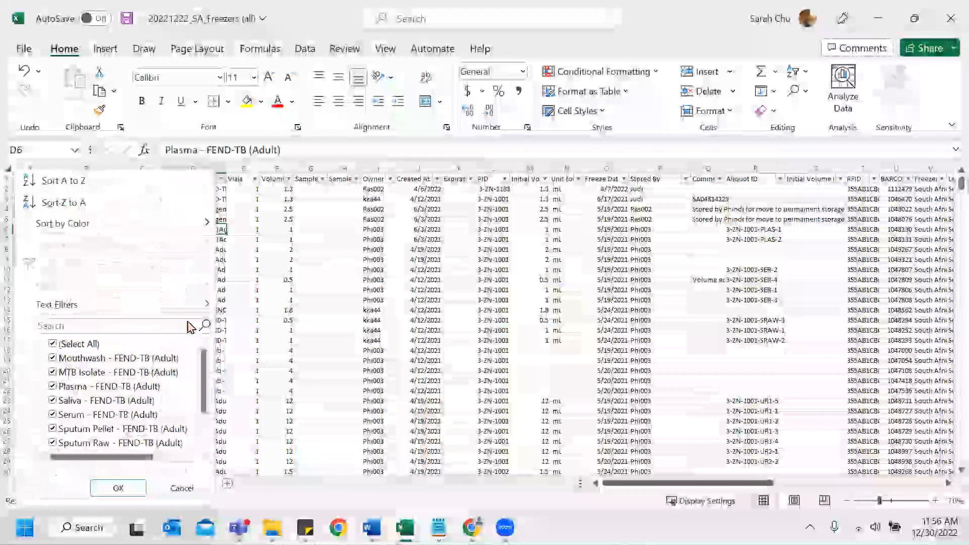
pyautogui.click(81, 344)
pyautogui.click(91, 372)
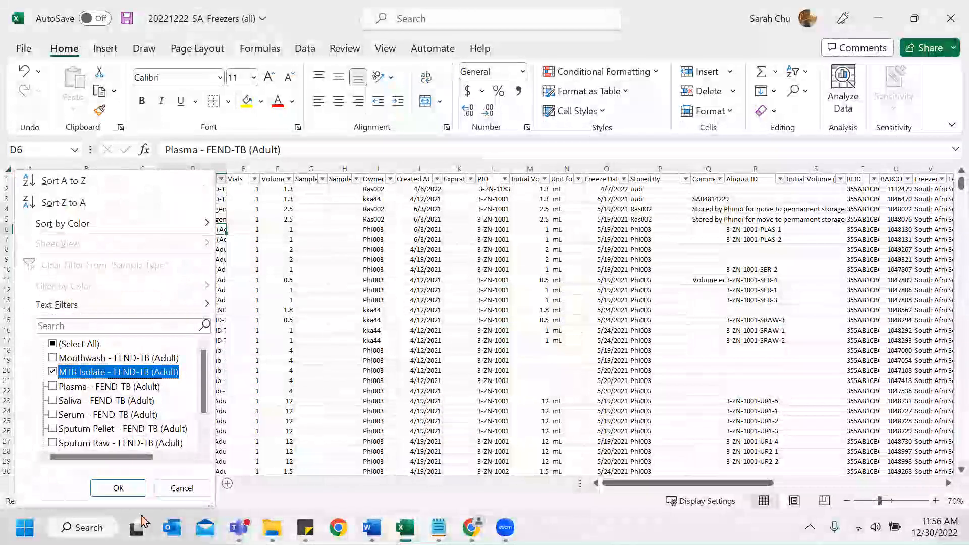
pyautogui.click(121, 488)
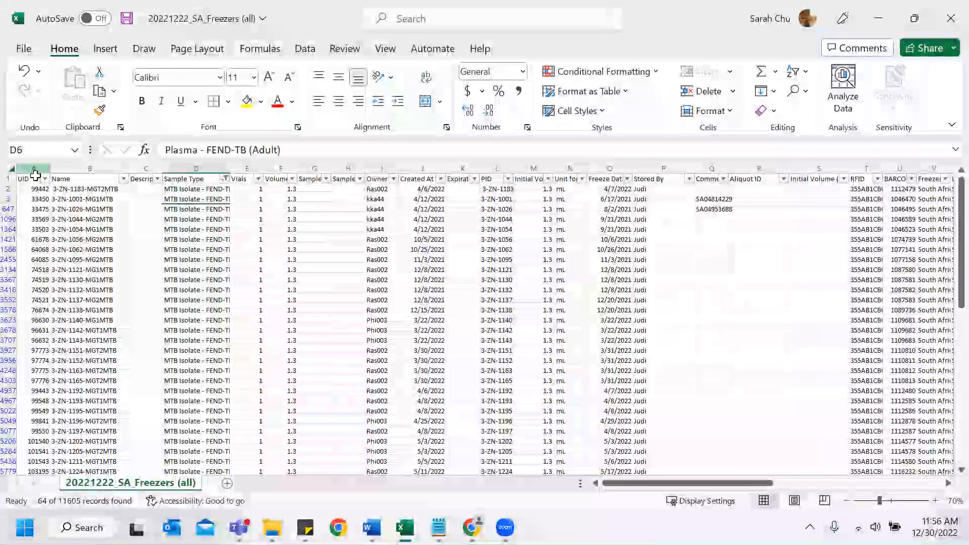
# Step: Select the entire header row and remove all filters from the sheet using a command search for "filter"
pyautogui.click(10, 178)
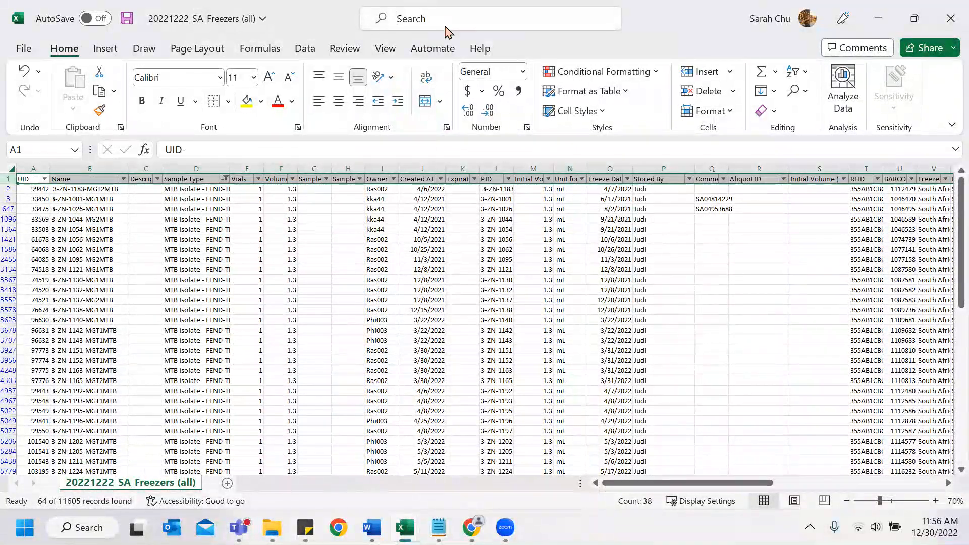
pyautogui.write('filter')
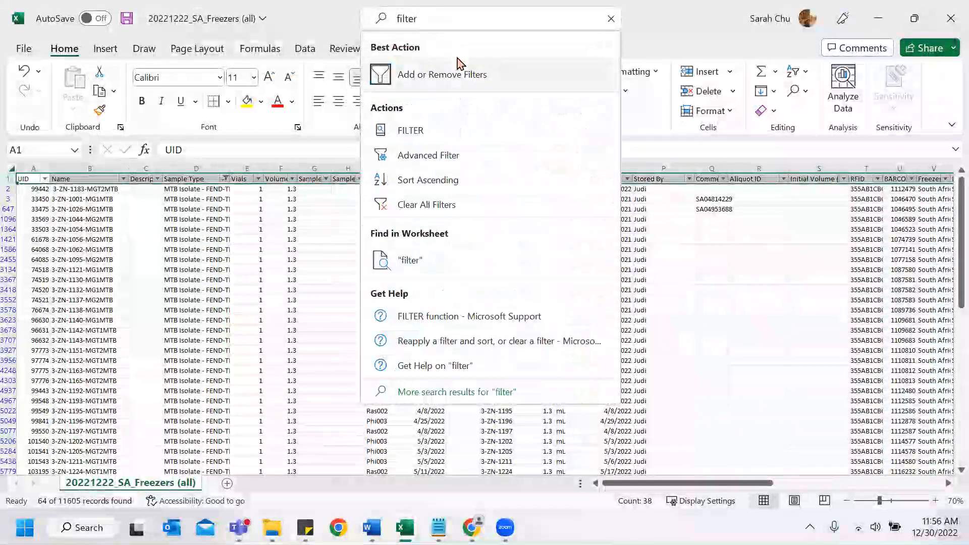
pyautogui.click(454, 72)
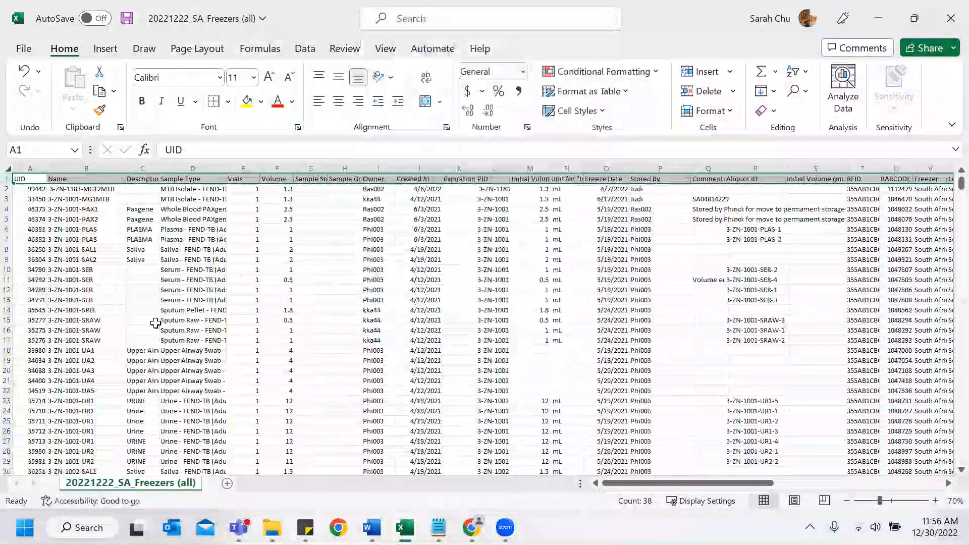
# Step: Add filters back to every column in the header row through a command search for "filter"
pyautogui.click(427, 18)
pyautogui.write('filter')
pyautogui.click(448, 74)
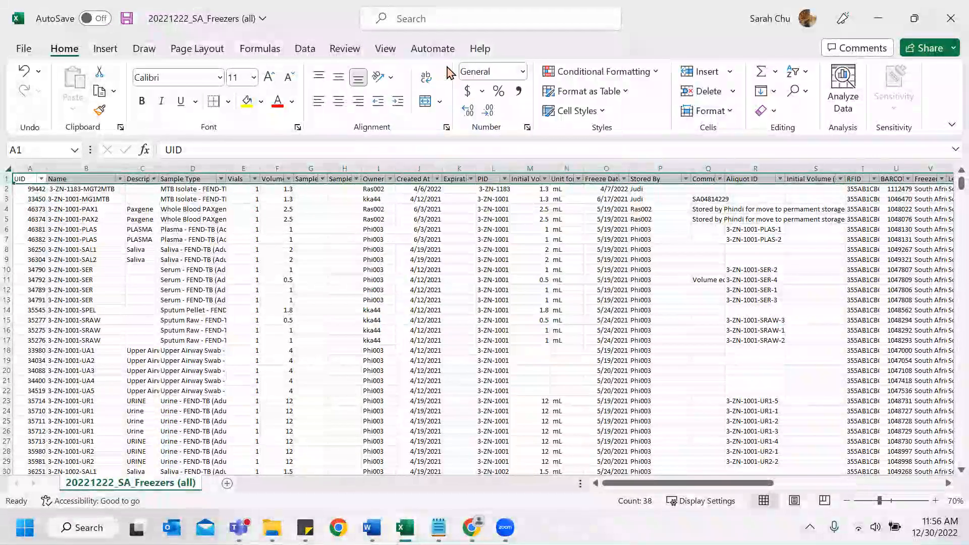
# Step: Freeze the sheet's top row and test it by moving down through the data and back
pyautogui.click(433, 19)
pyautogui.write('freeze')
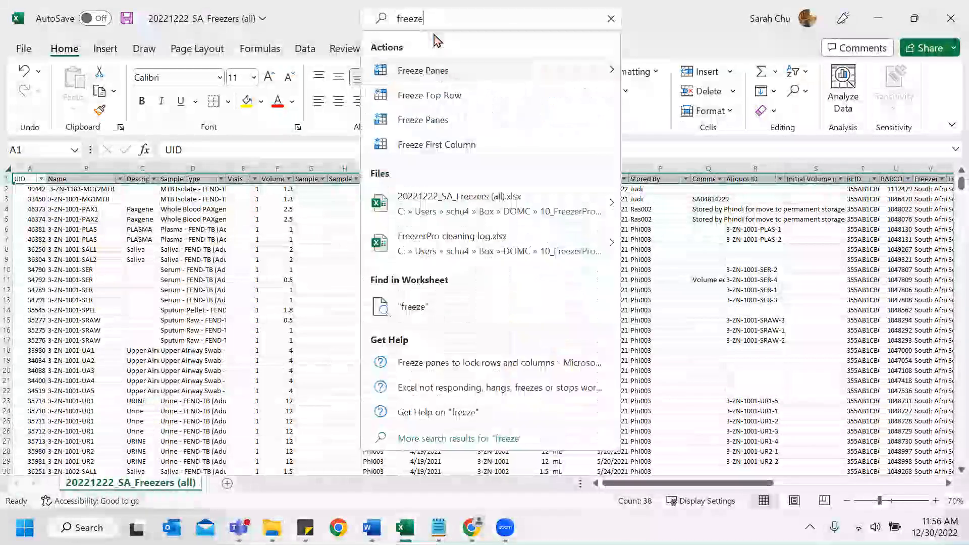
pyautogui.click(462, 98)
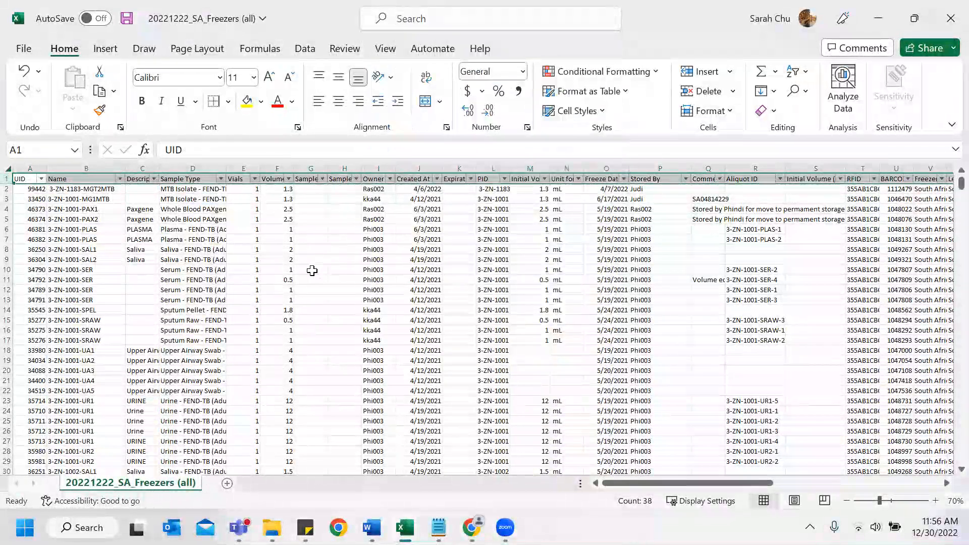
pyautogui.scroll(-3, 311, 269)
pyautogui.click(308, 257)
pyautogui.scroll(-2, 309, 257)
pyautogui.scroll(5, 308, 256)
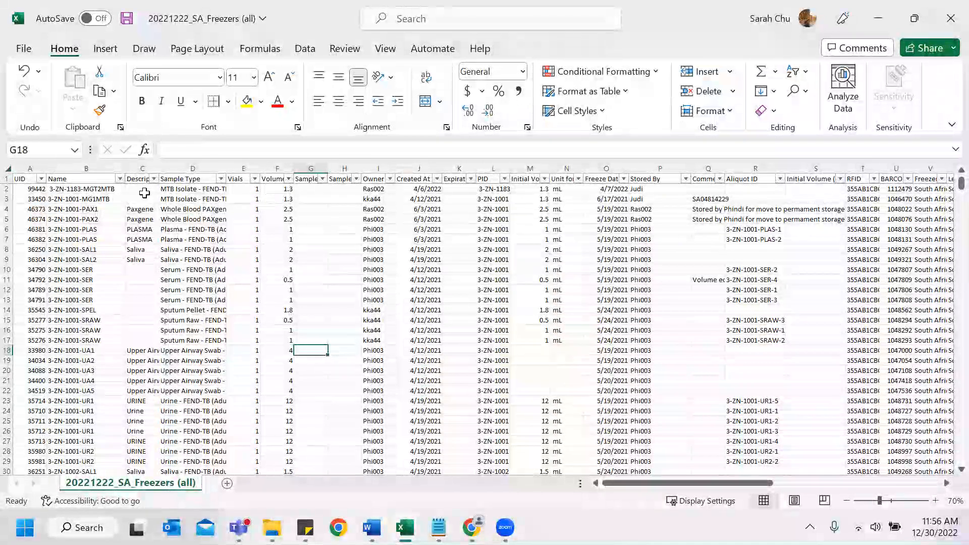
# Step: Examine the available values in the UID and Name filter lists without applying a filter
pyautogui.click(42, 179)
pyautogui.scroll(-1, 106, 396)
pyautogui.moveTo(243, 359); pyautogui.dragTo(225, 307)
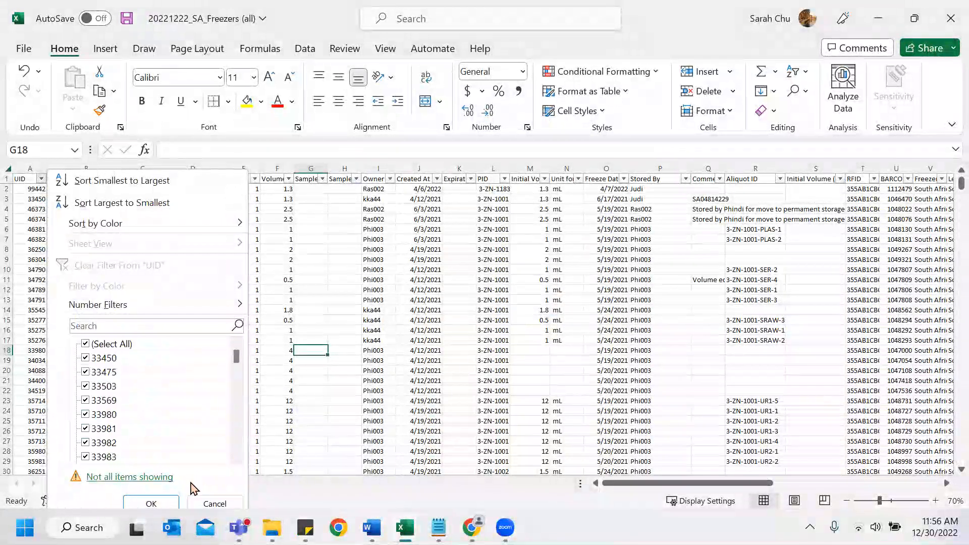
pyautogui.click(120, 178)
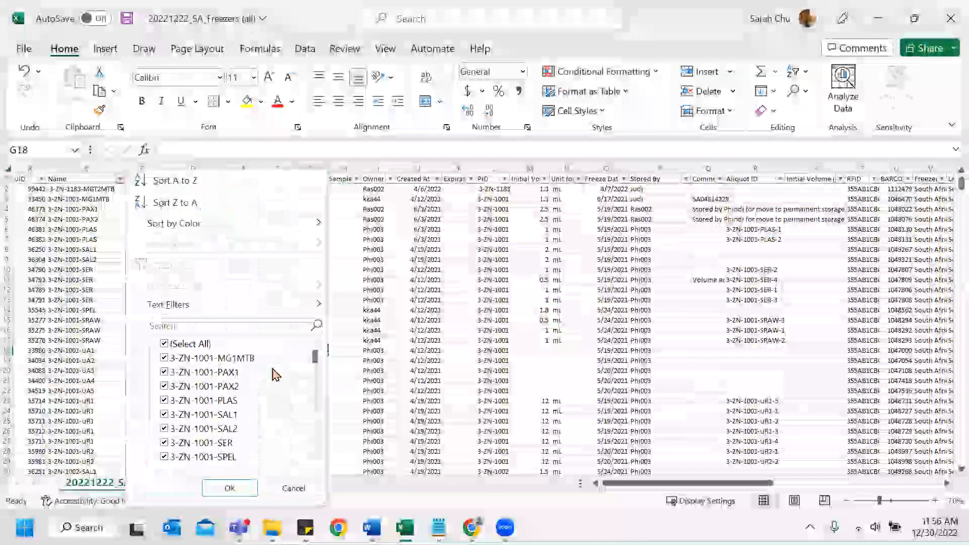
pyautogui.click(425, 347)
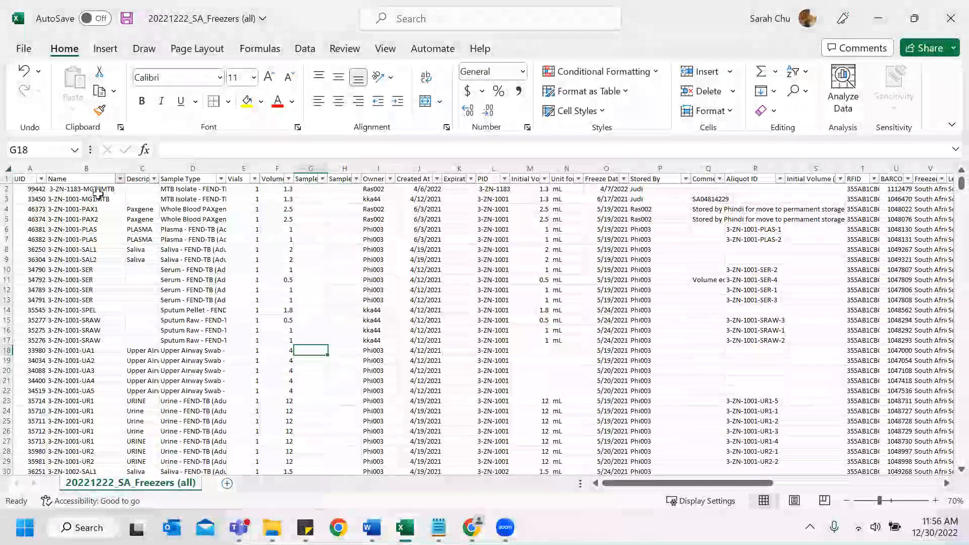
# Step: Filter the Sample Type column to show only MTB Isolate - FEND-TB (Adult) samples
pyautogui.click(220, 179)
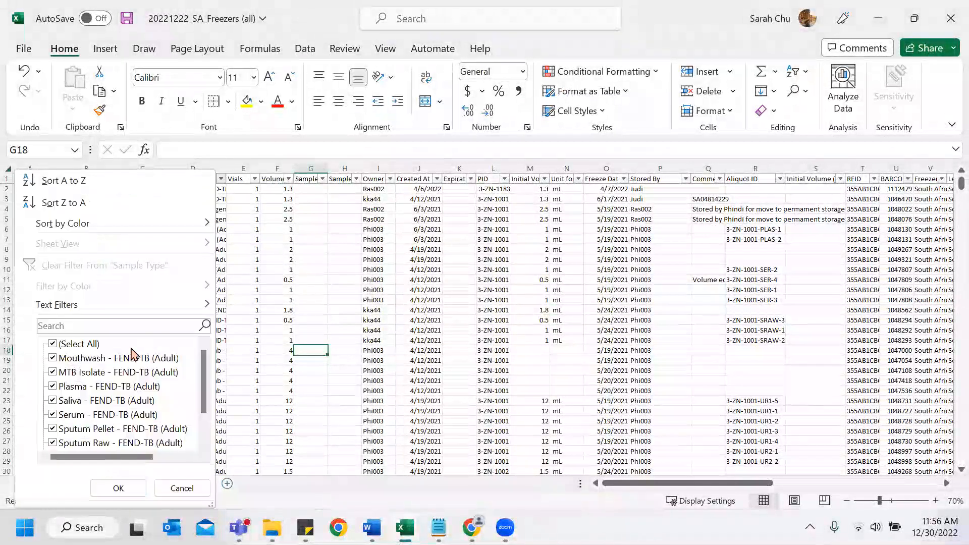
pyautogui.click(76, 344)
pyautogui.click(81, 372)
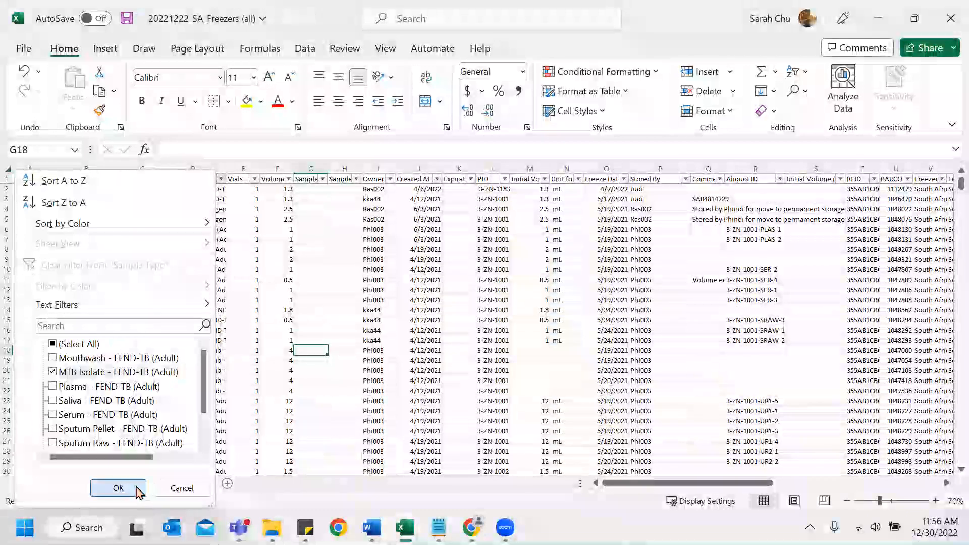
pyautogui.click(126, 488)
# Step: Check the naming pattern of the MTB isolate samples in the Name filter list, leaving the filter unchanged
pyautogui.click(123, 179)
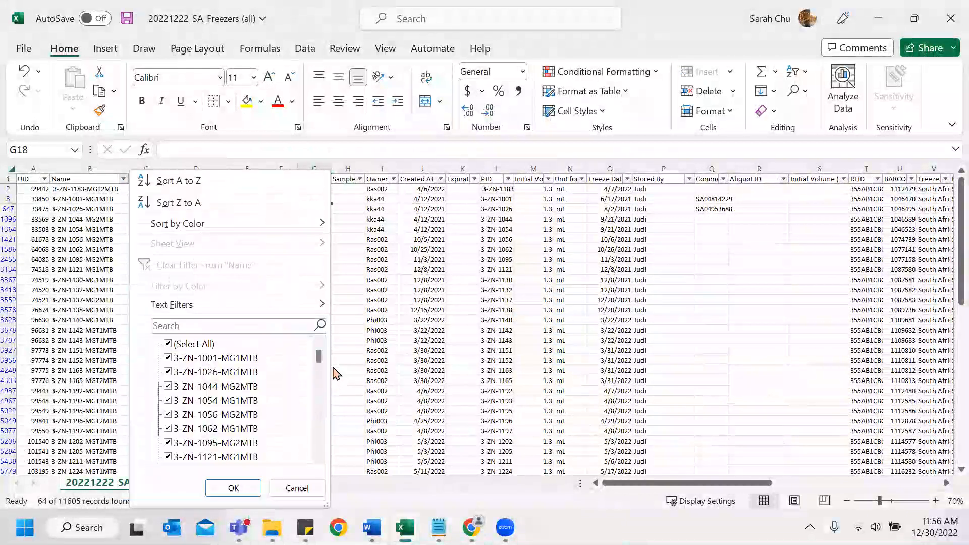
pyautogui.moveTo(319, 362); pyautogui.dragTo(309, 459)
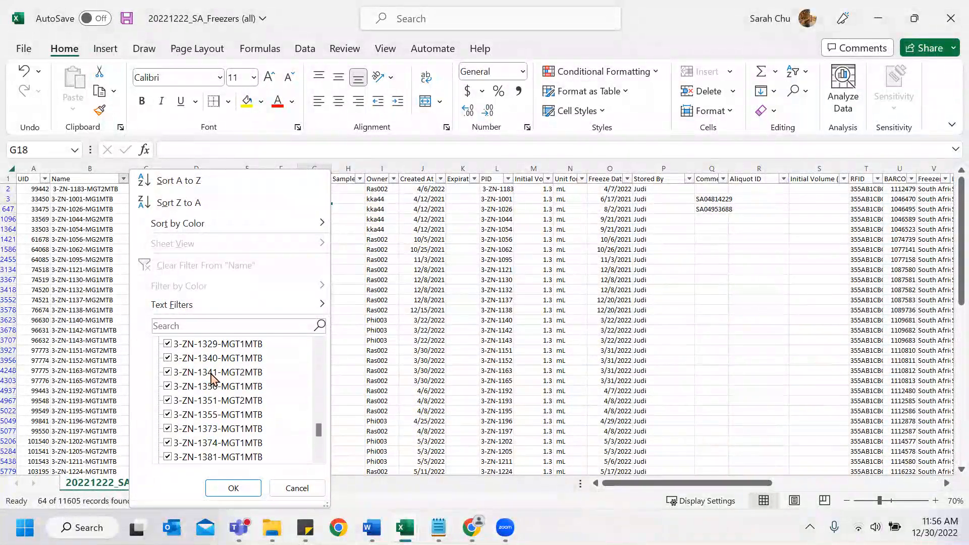
pyautogui.scroll(3, 211, 375)
pyautogui.scroll(-4, 210, 372)
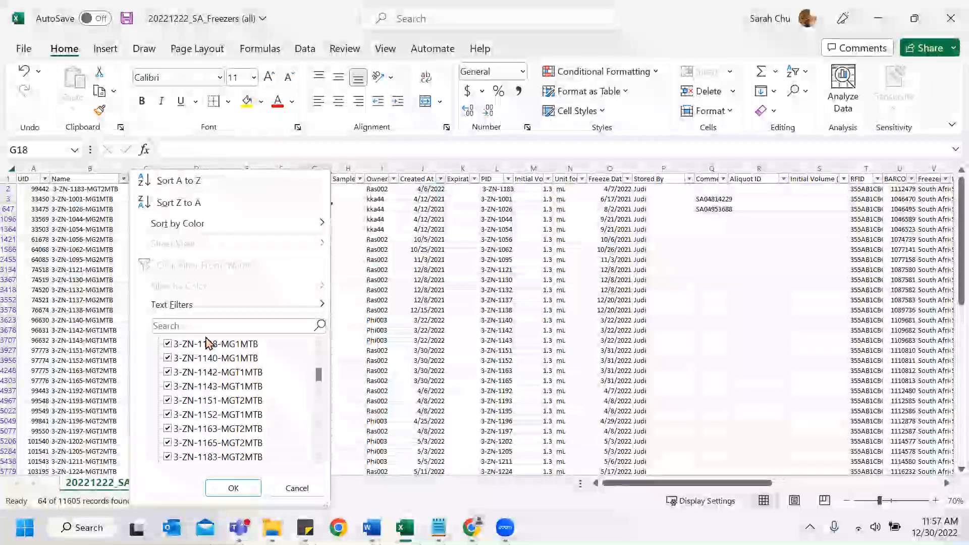
pyautogui.click(382, 362)
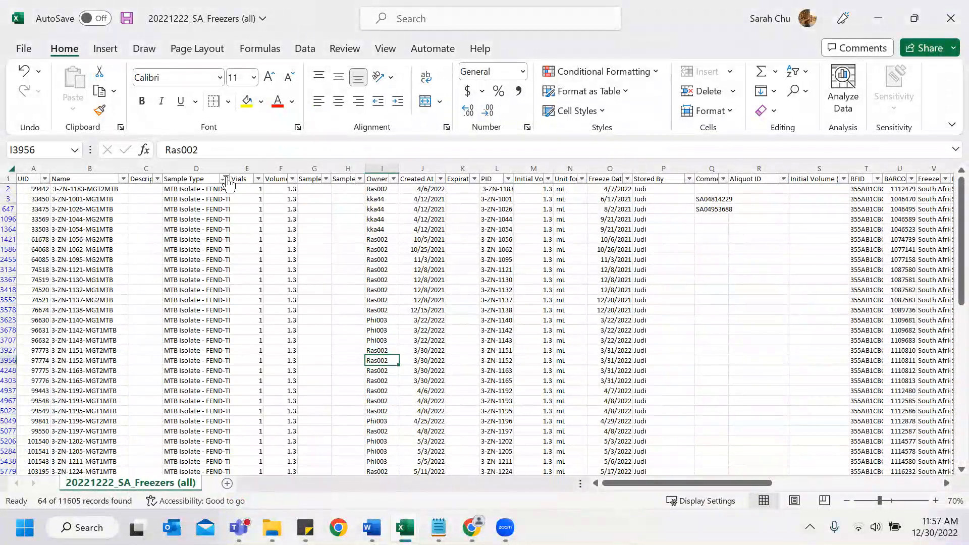
# Step: Check the values in the Sample Type, Vials and Volume filter lists, leaving the filters unchanged
pyautogui.click(224, 180)
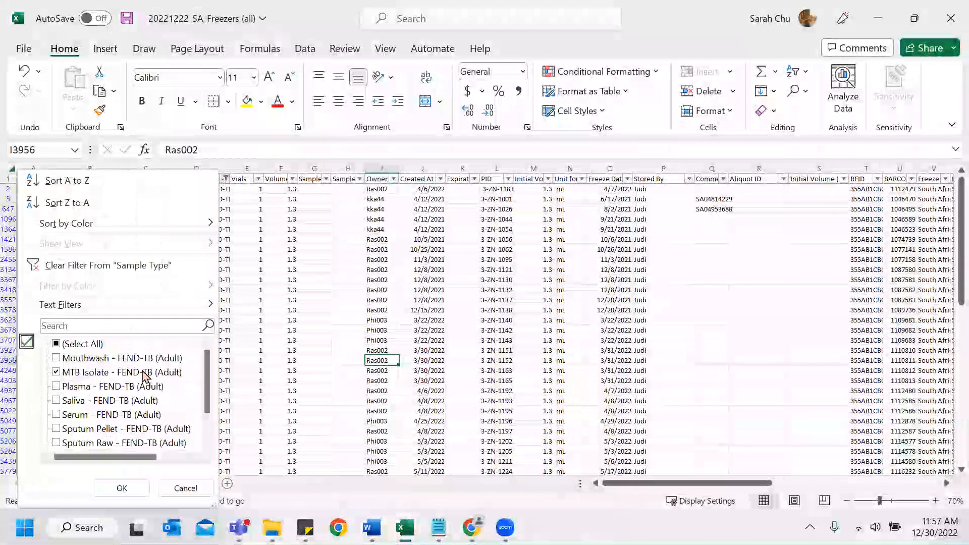
pyautogui.scroll(-1, 152, 374)
pyautogui.scroll(1, 146, 419)
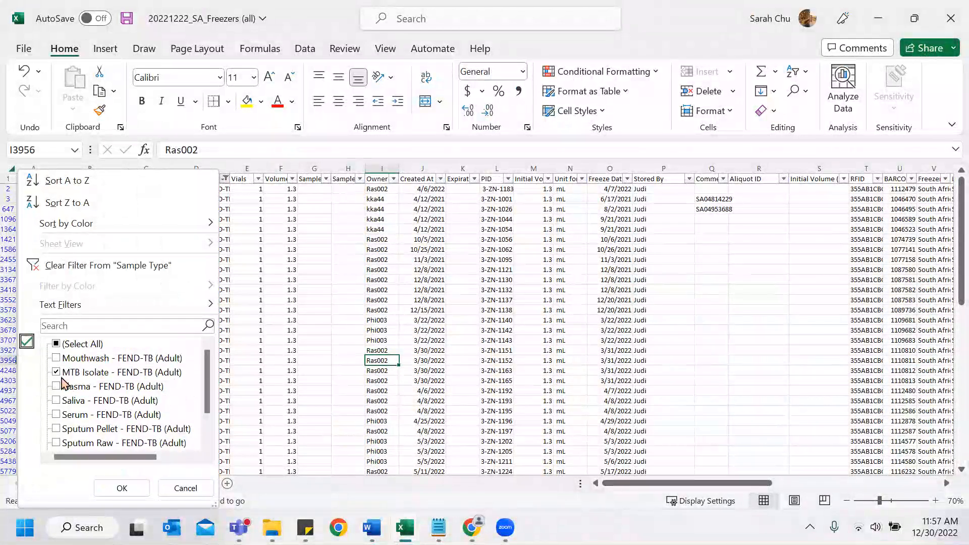
pyautogui.click(295, 231)
pyautogui.click(258, 179)
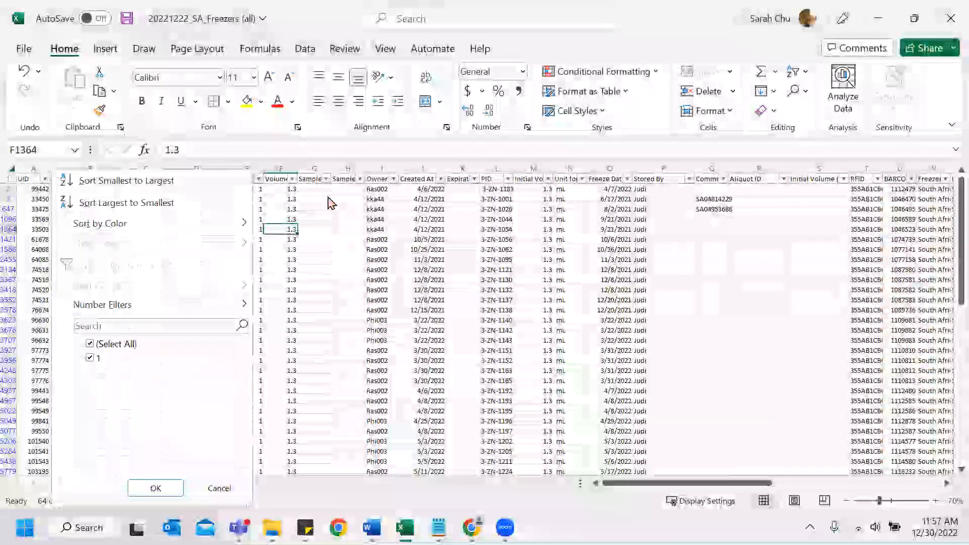
pyautogui.click(292, 179)
pyautogui.click(293, 179)
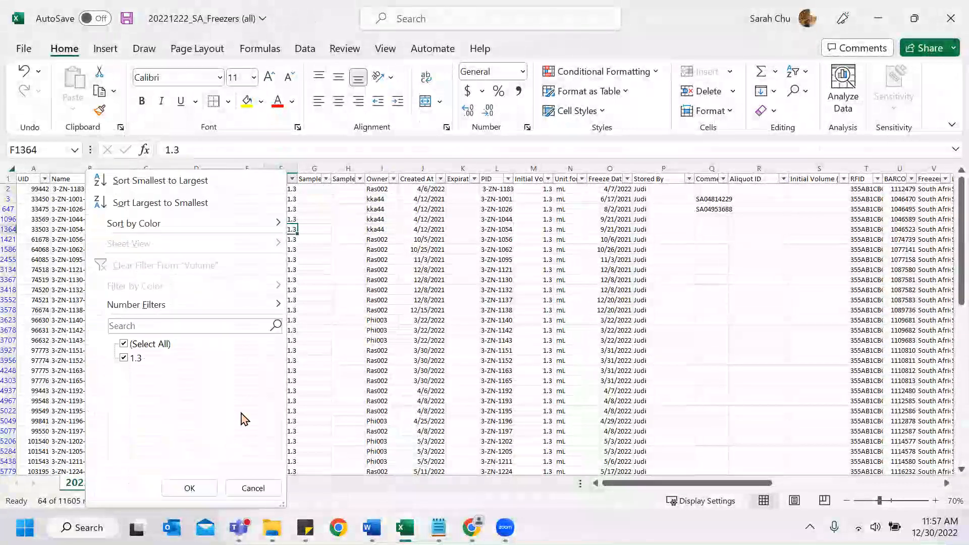
pyautogui.click(317, 206)
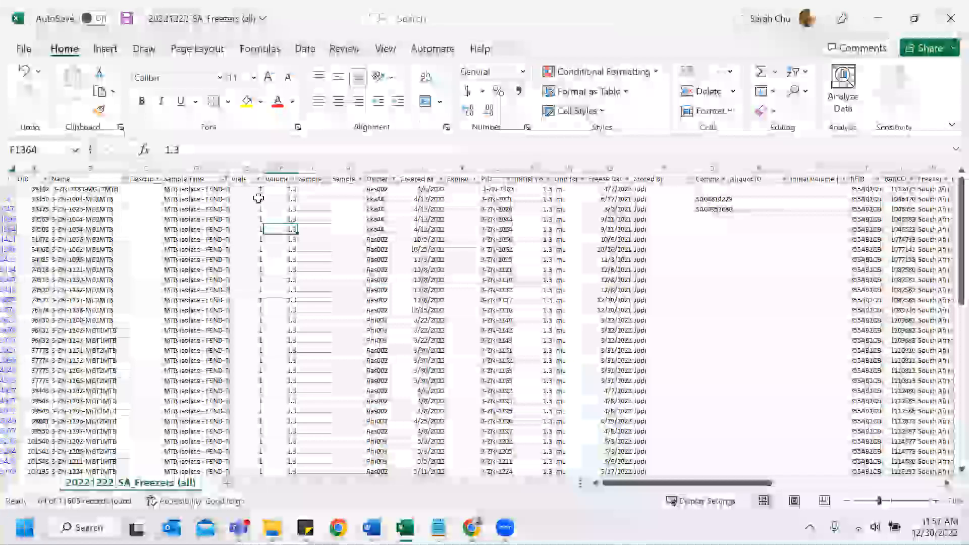
# Step: Check the Owner, Created At and PID filter lists for irregular values without changing any filter
pyautogui.click(393, 179)
pyautogui.click(419, 235)
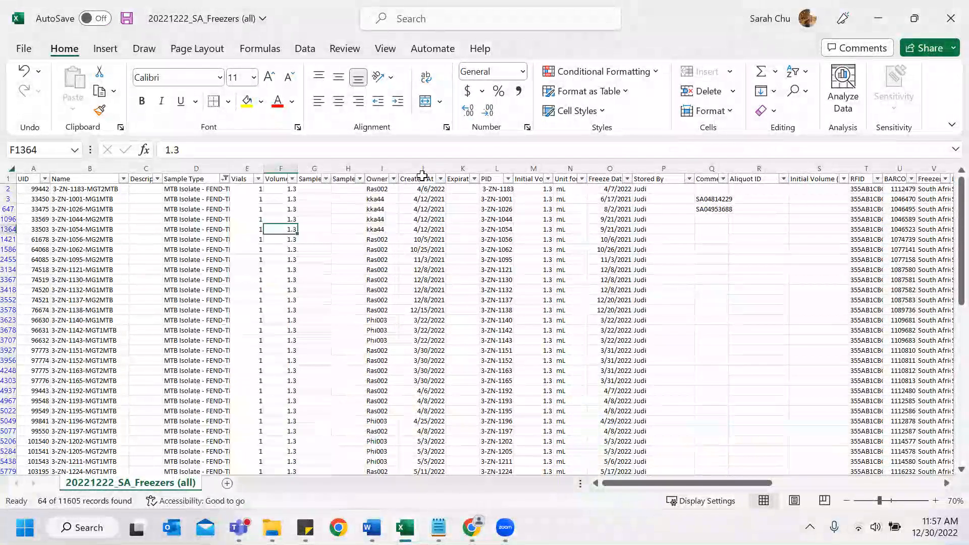
pyautogui.click(440, 179)
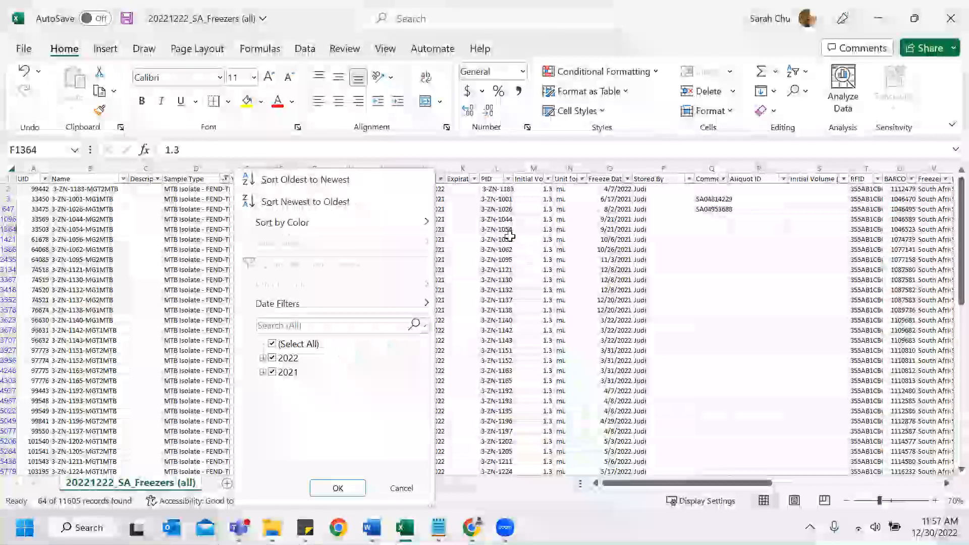
pyautogui.click(465, 183)
pyautogui.click(508, 179)
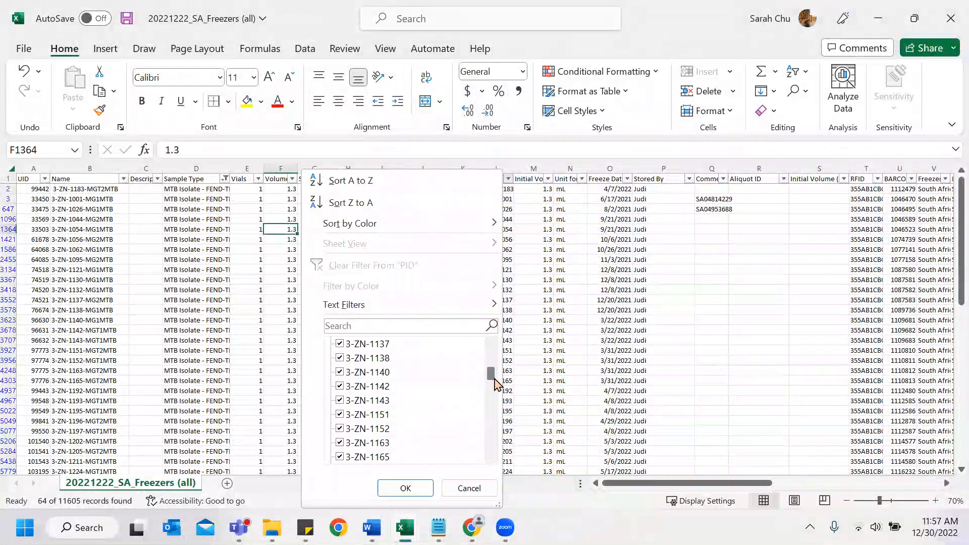
pyautogui.moveTo(495, 389); pyautogui.dragTo(488, 478)
pyautogui.click(478, 495)
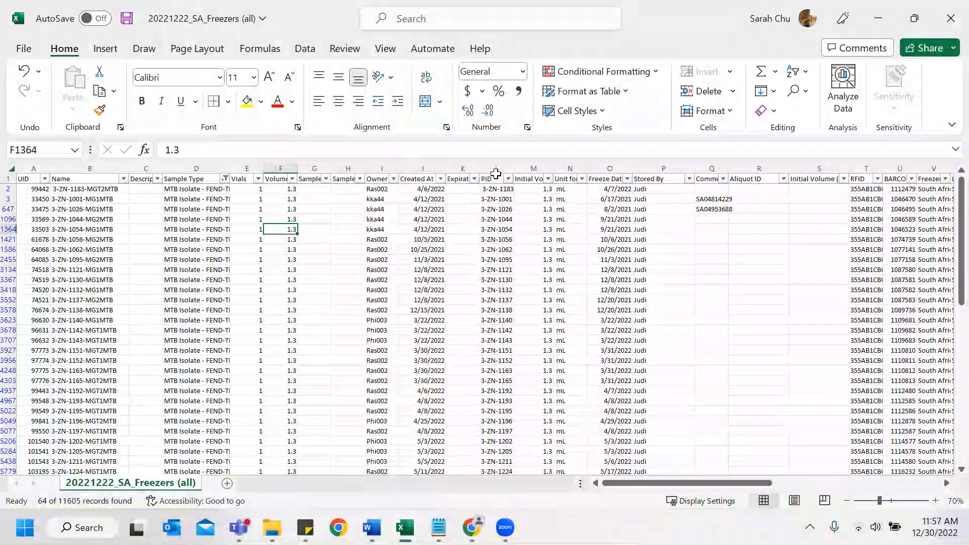
# Step: Examine the Initial Volume, Unit, Freeze Date and Stored By filter lists without applying a filter
pyautogui.click(547, 179)
pyautogui.click(664, 309)
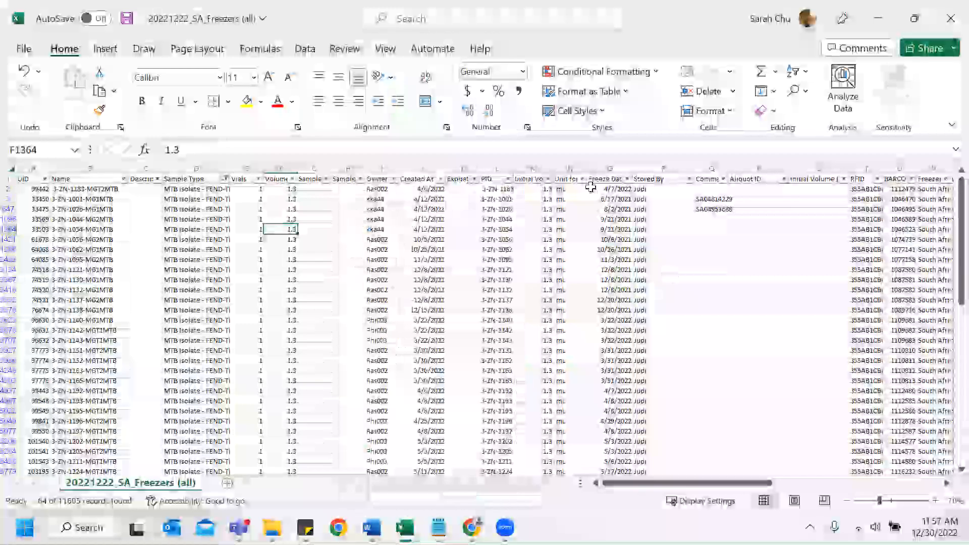
pyautogui.click(581, 178)
pyautogui.click(627, 189)
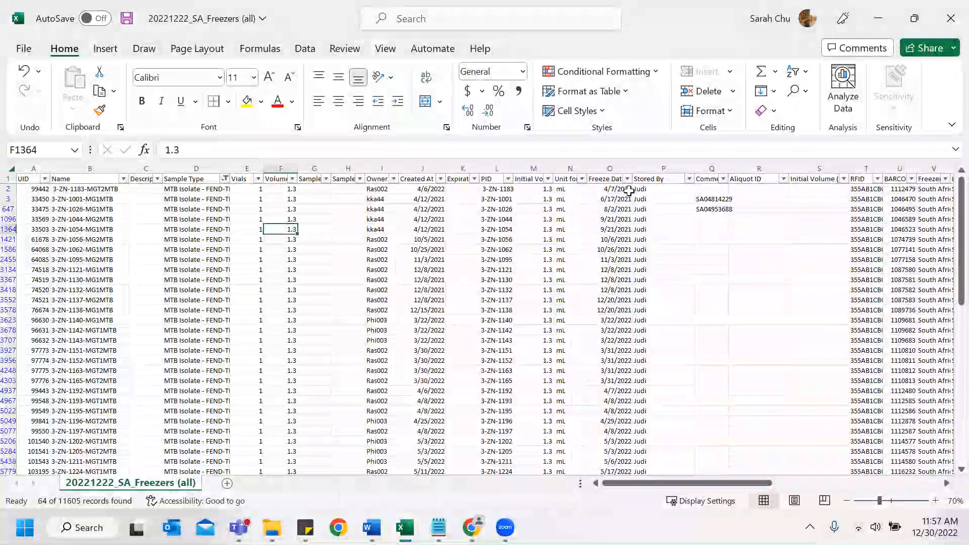
pyautogui.click(628, 179)
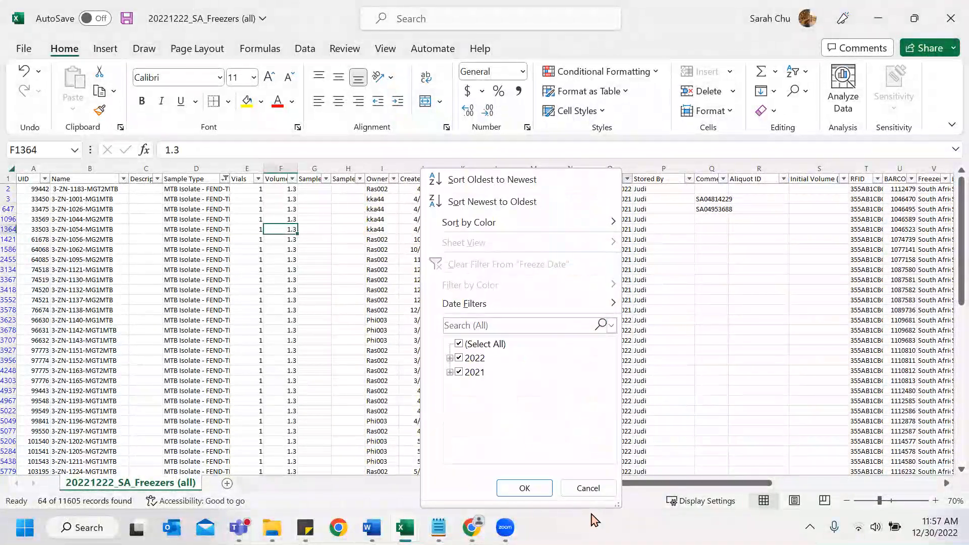
pyautogui.click(586, 487)
pyautogui.click(689, 179)
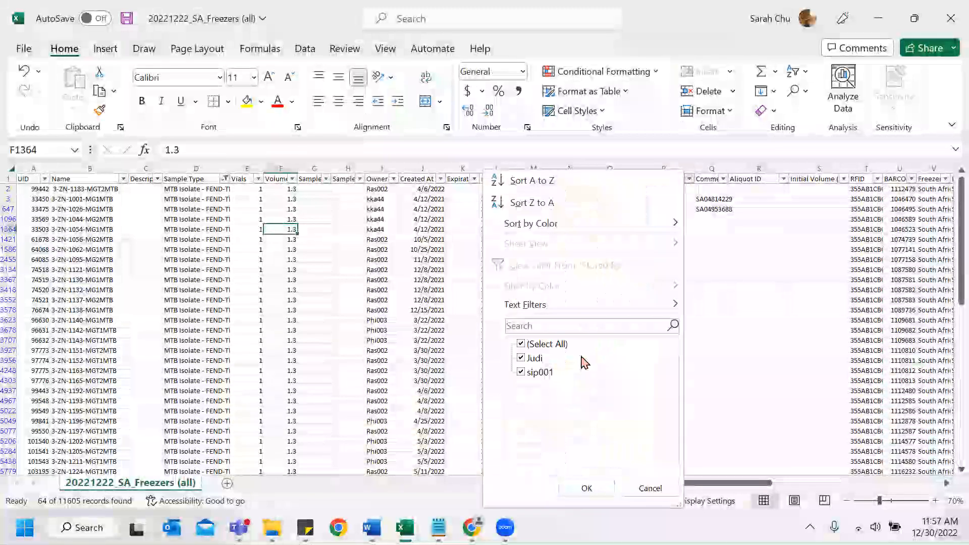
pyautogui.click(651, 488)
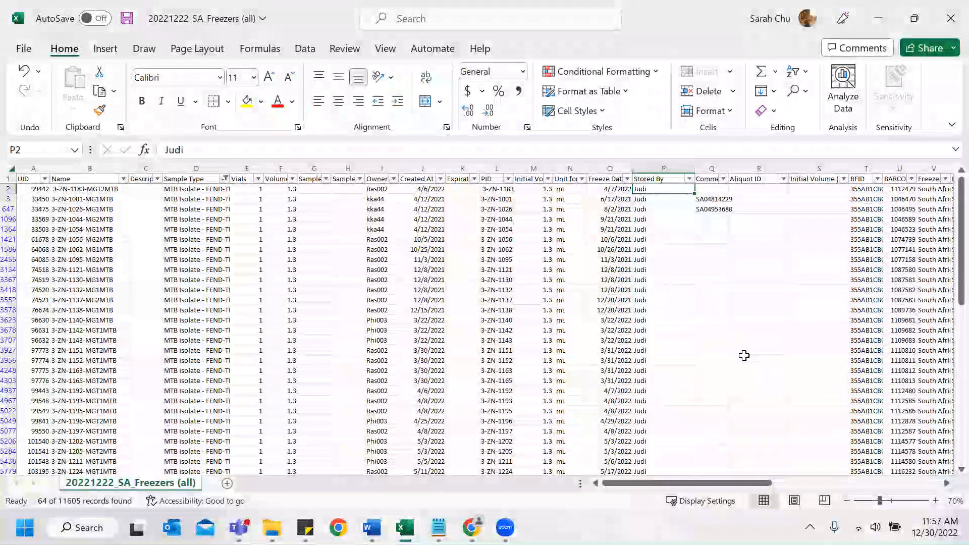
# Step: Highlight in yellow the Stored By cells holding a first name instead of a user ID, from row 2 through row 11062
pyautogui.scroll(-18, 742, 354)
pyautogui.scroll(4, 686, 355)
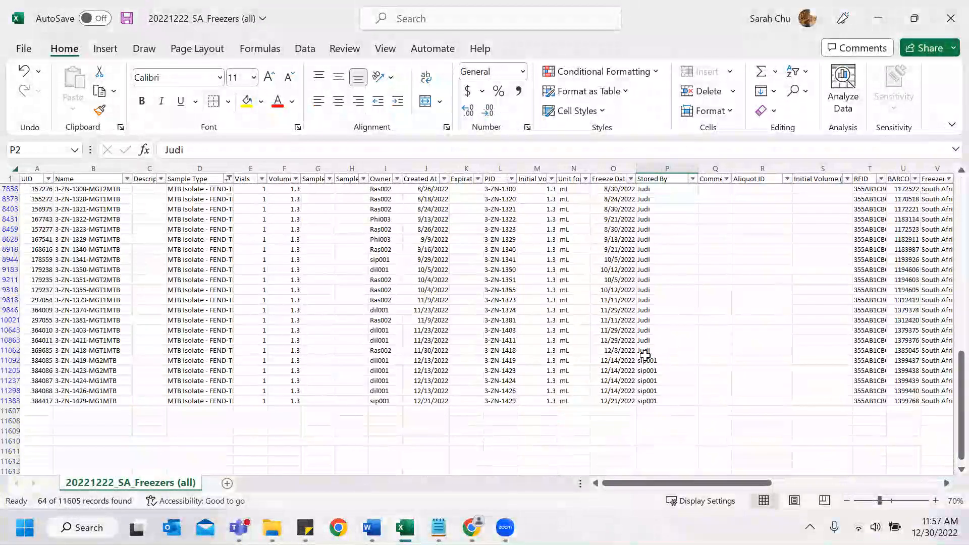
pyautogui.moveTo(647, 348); pyautogui.dragTo(651, 191)
pyautogui.click(249, 103)
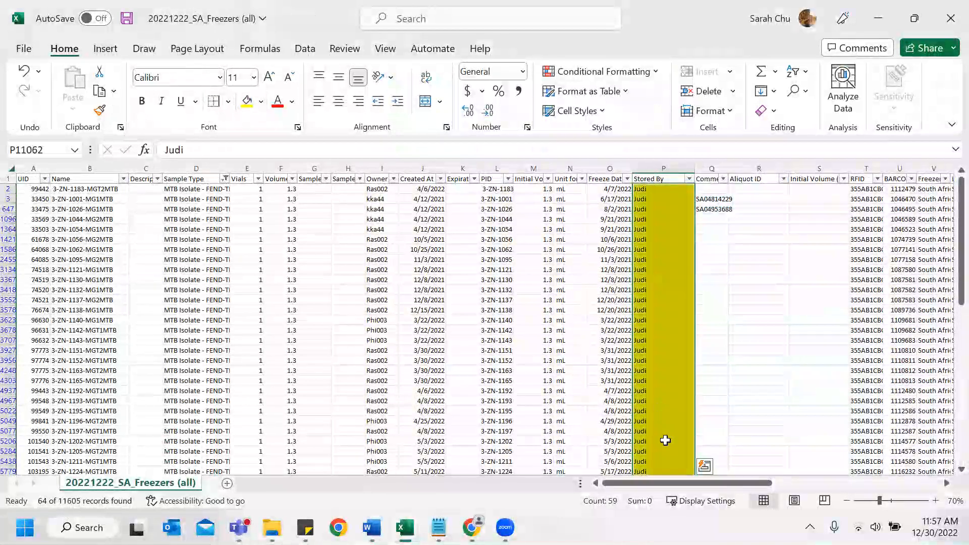
# Step: Enter the query comment "Please correct stored by initials." for the first highlighted sample in row 2
pyautogui.moveTo(663, 483); pyautogui.dragTo(826, 489)
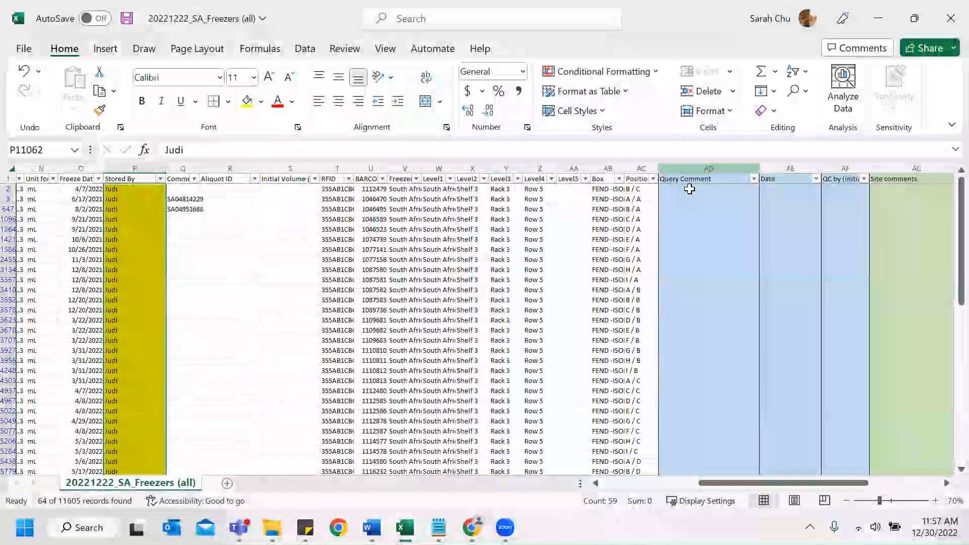
pyautogui.click(689, 189)
pyautogui.write('Pl')
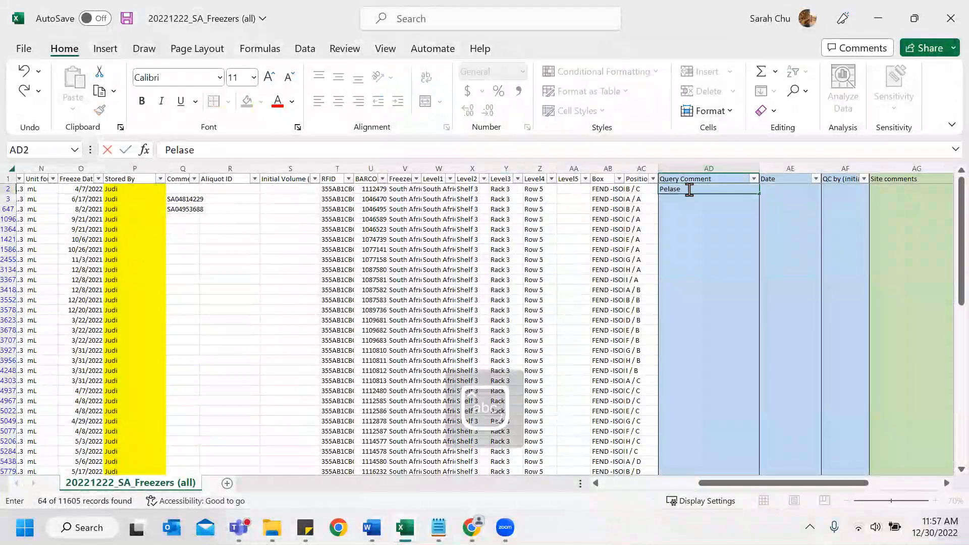
pyautogui.write('e')
pyautogui.press('BackSpace')
pyautogui.write('lease co')
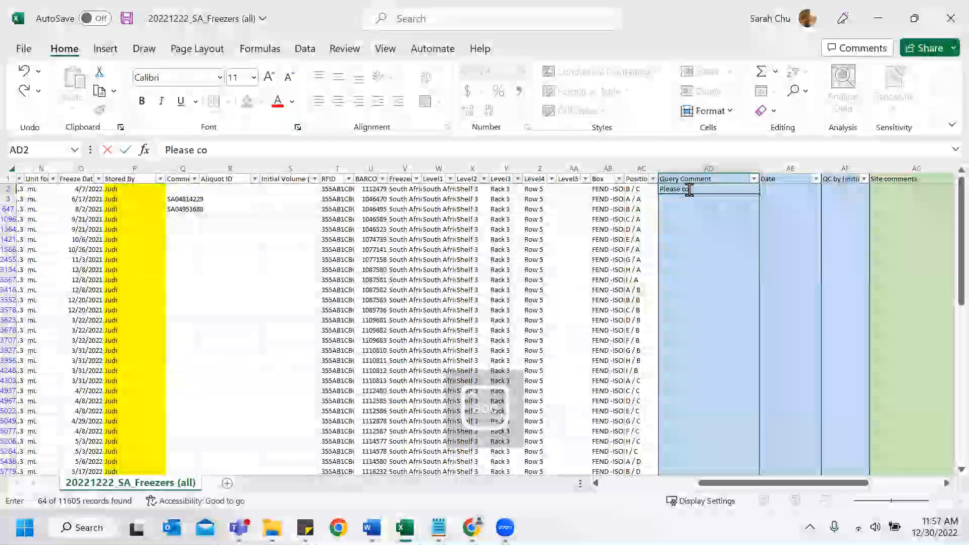
pyautogui.write('rrect storyed by initials.')
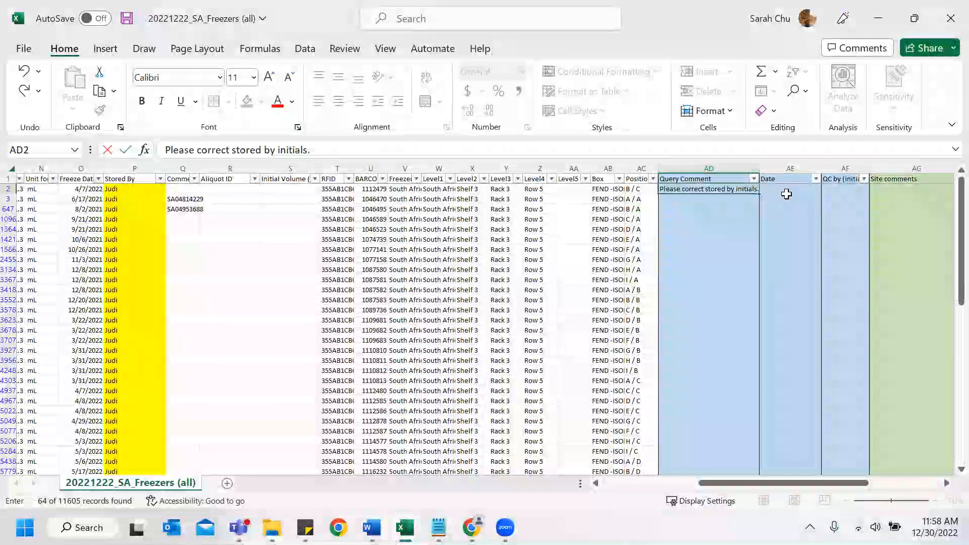
# Step: Fill in the query date 12-30-2022 and the reviewer's QC initials for row 2
pyautogui.click(783, 188)
pyautogui.write('12-30-202')
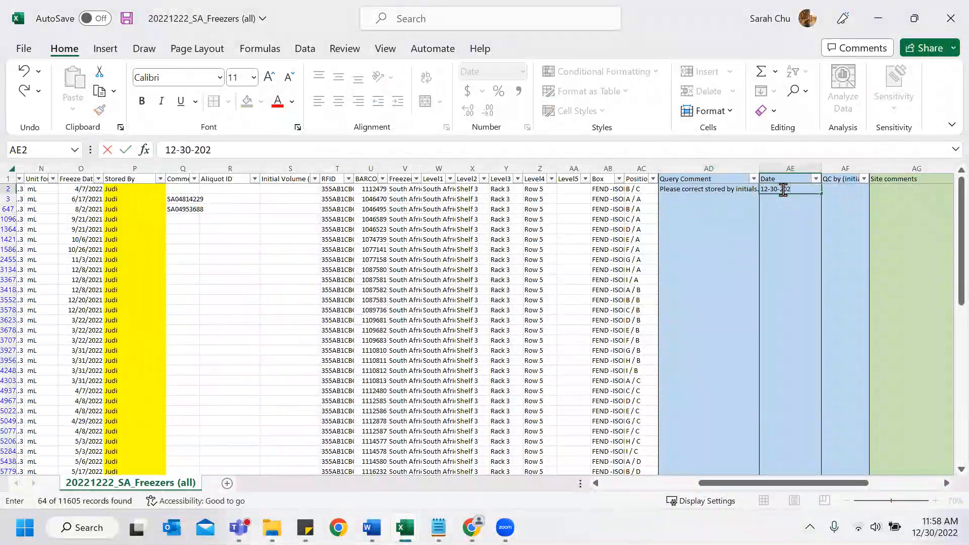
pyautogui.write('SC')
# Step: Copy the query comment, date and QC initials from row 2 down through the rows with highlighted Stored By cells
pyautogui.moveTo(706, 189); pyautogui.dragTo(845, 188)
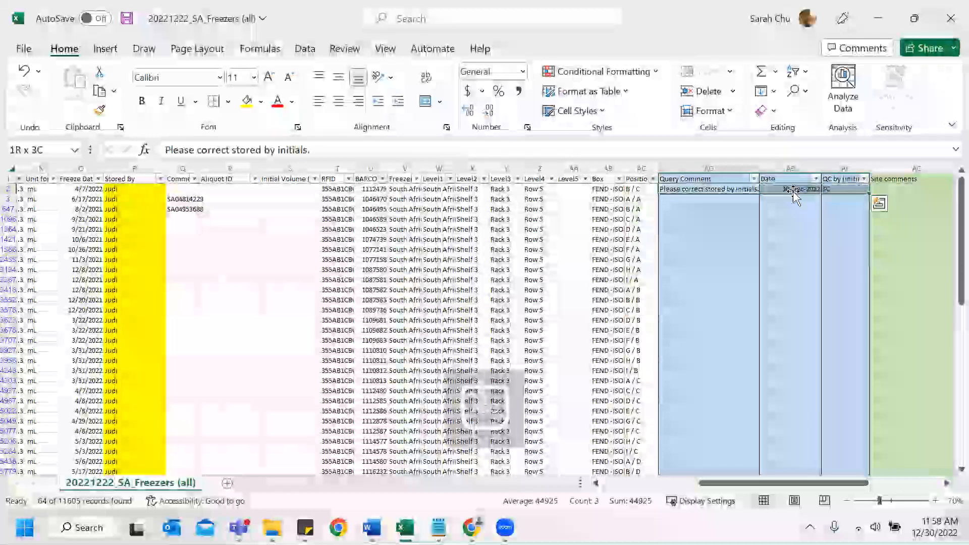
pyautogui.hotkey('ctrl', 'q')
pyautogui.scroll(-14, 198, 349)
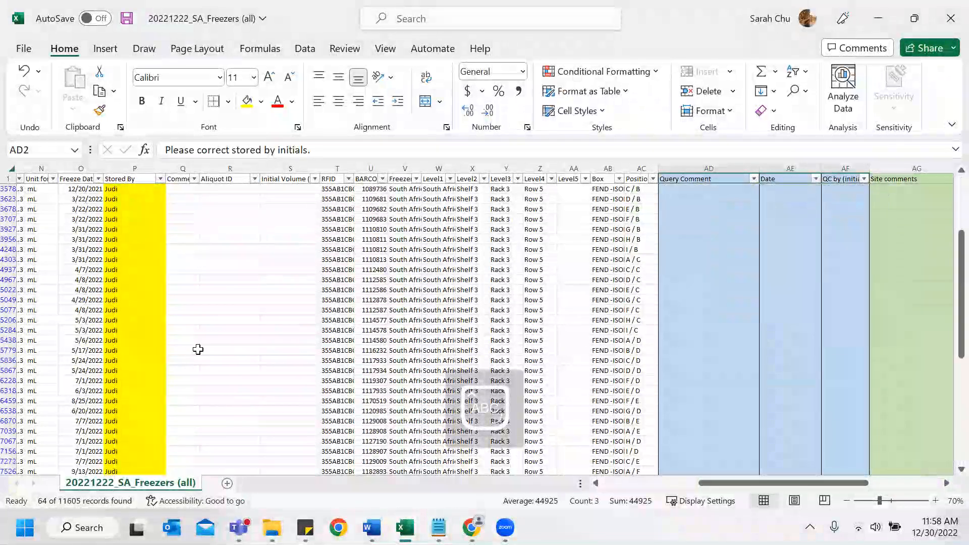
pyautogui.scroll(-6, 198, 349)
pyautogui.scroll(11, 198, 349)
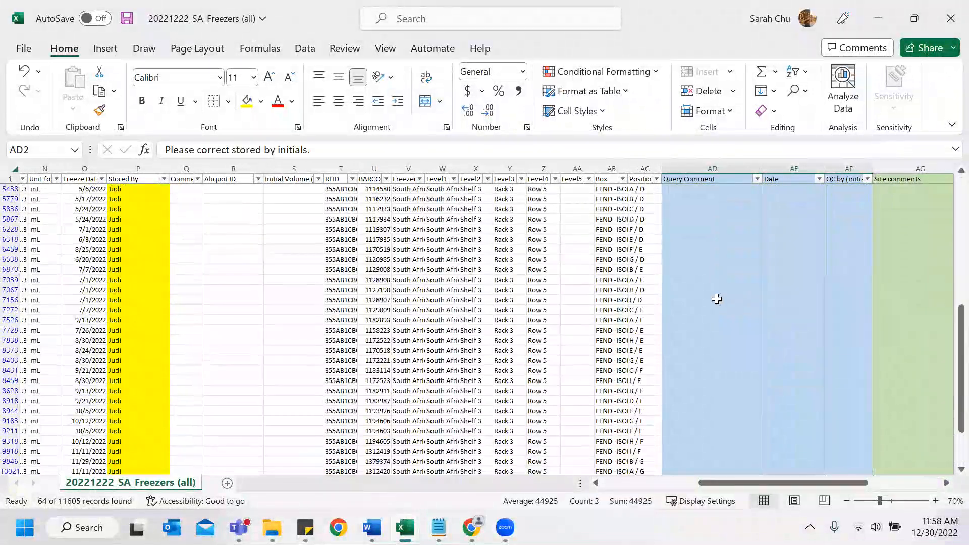
pyautogui.scroll(10, 717, 299)
pyautogui.moveTo(869, 193); pyautogui.dragTo(843, 427)
pyautogui.moveTo(817, 385)
pyautogui.mouseDown()
pyautogui.moveTo(818, 366)
pyautogui.moveTo(820, 374)
pyautogui.mouseUp()
# Step: Clear the surplus query comment, date and QC initials from row 11092, checking alignment with the last highlighted row, 11062
pyautogui.click(23, 362)
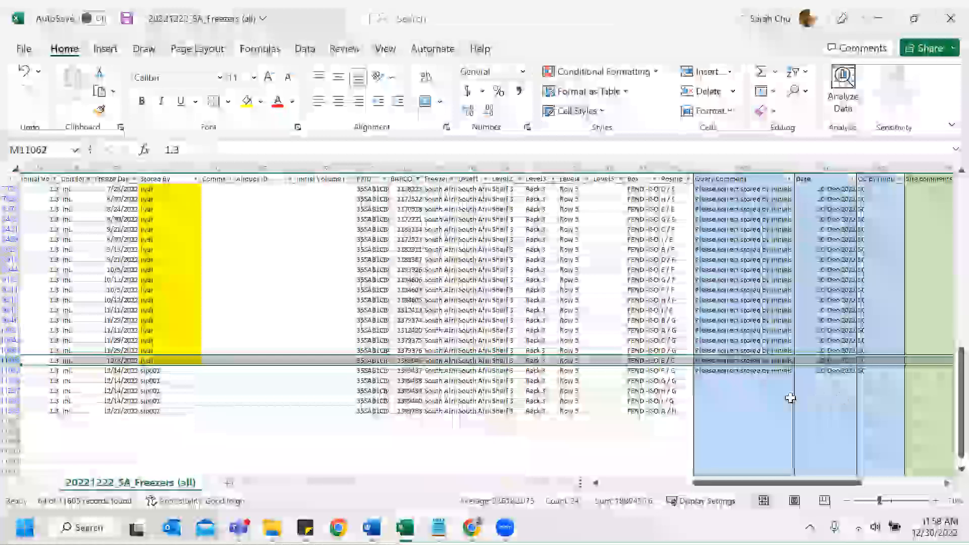
pyautogui.click(774, 372)
pyautogui.press('BackSpace')
pyautogui.press('Tab')
pyautogui.press('BackSpace')
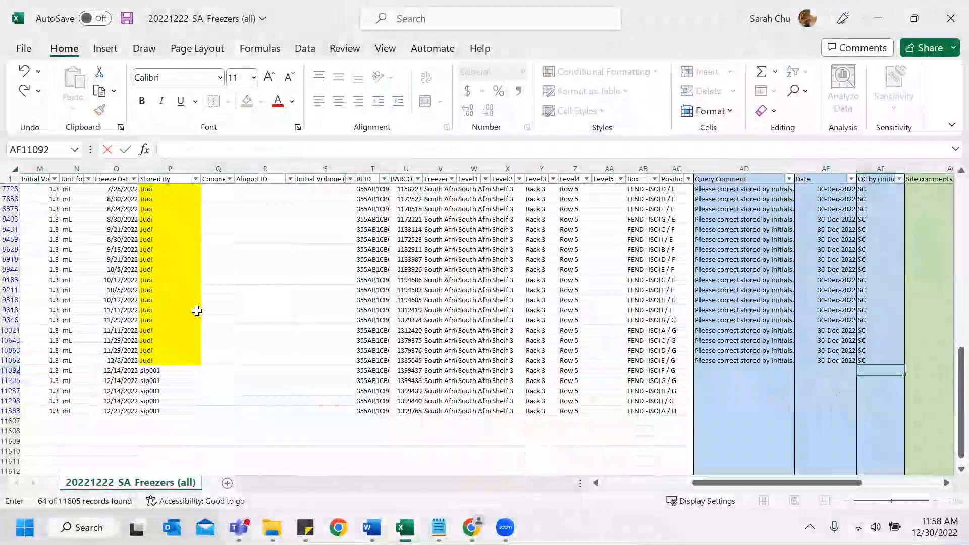
pyautogui.click(10, 360)
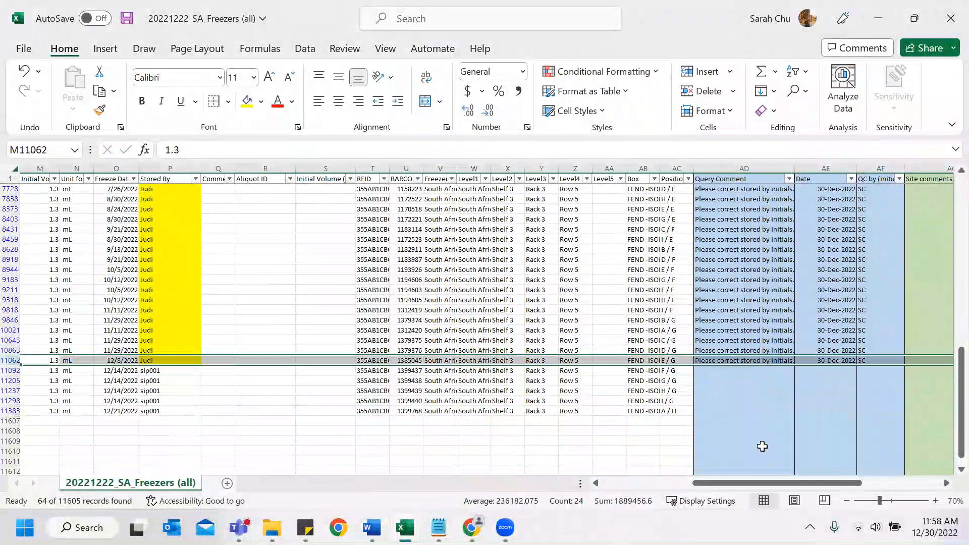
# Step: Insert a blank column between the initial volume unit column and the Freeze Date column
pyautogui.scroll(14, 376, 378)
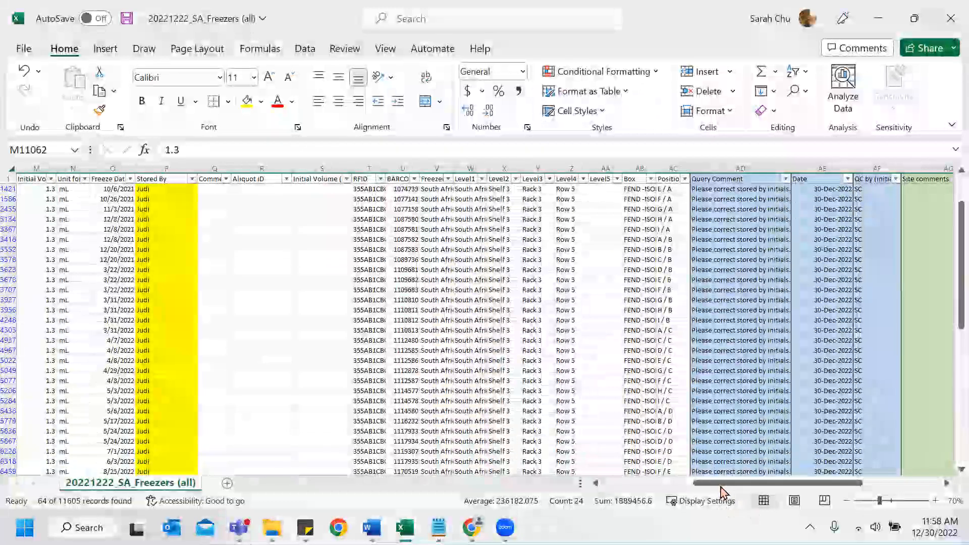
pyautogui.hscroll(-5, 678, 337)
pyautogui.scroll(2, 679, 337)
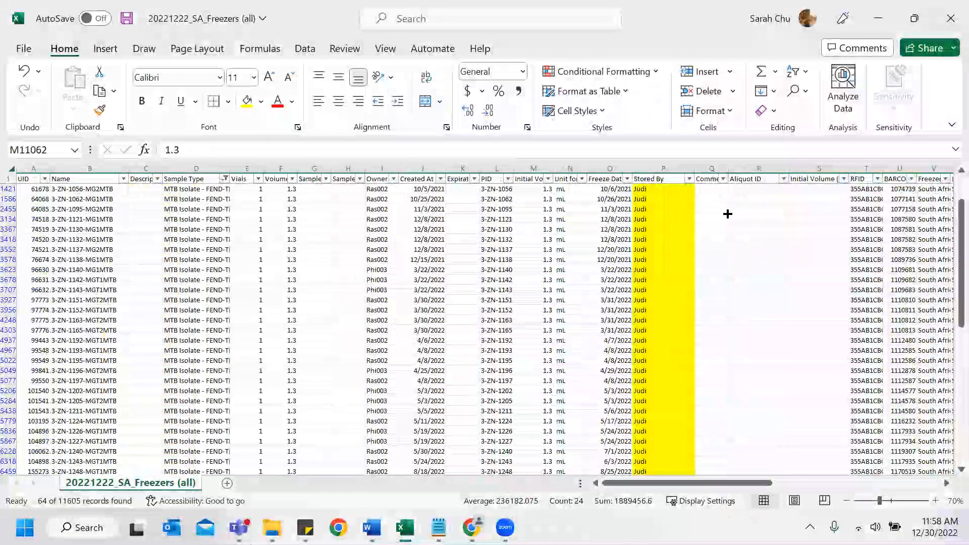
pyautogui.click(721, 209)
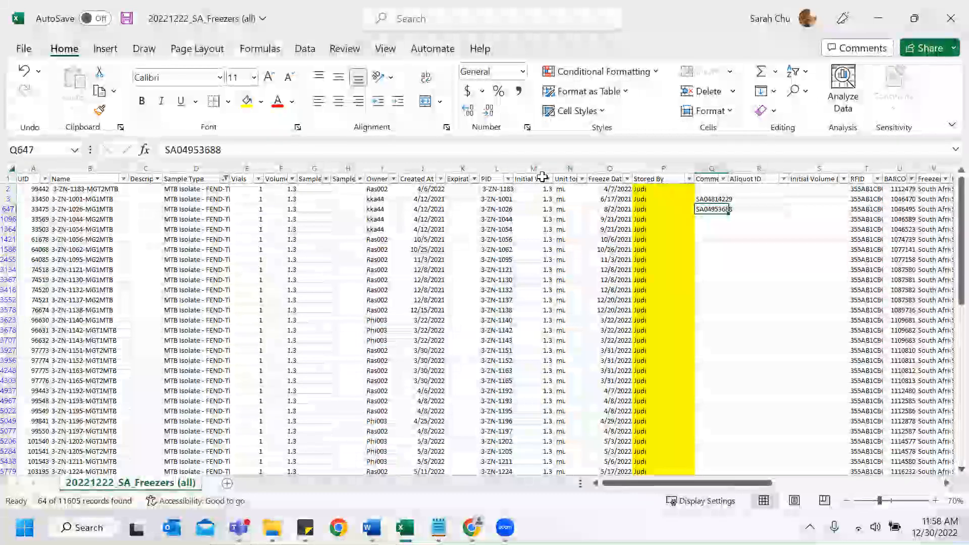
pyautogui.click(525, 189)
pyautogui.click(609, 169)
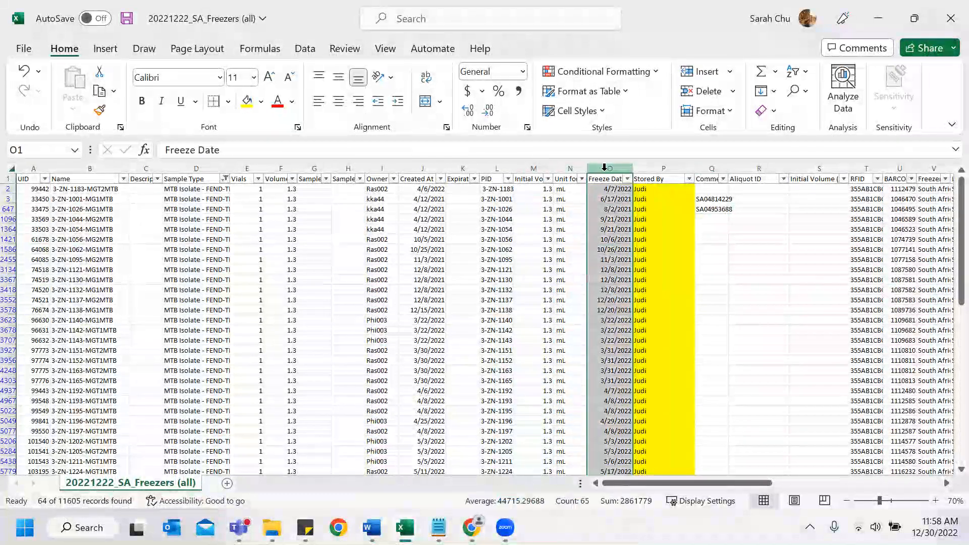
pyautogui.rightClick(609, 171)
pyautogui.click(670, 329)
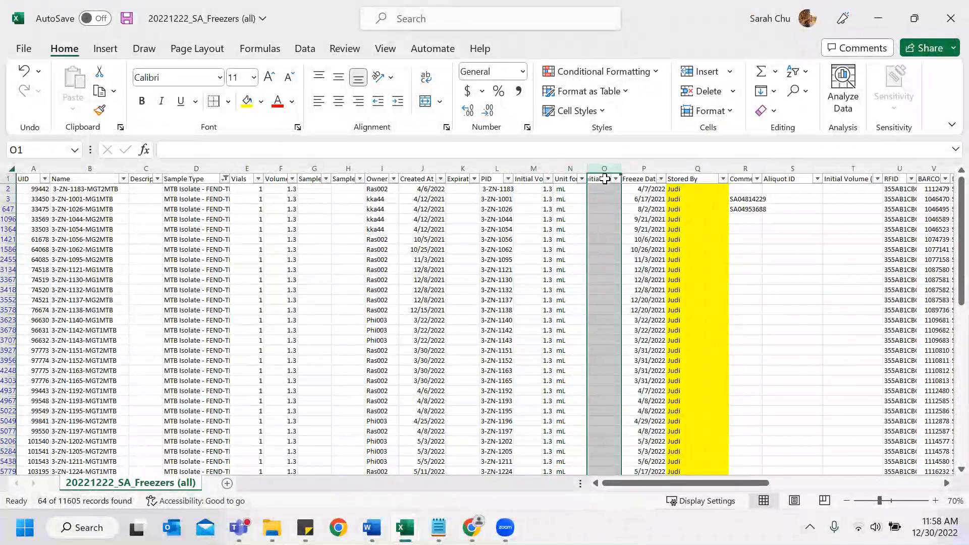
# Step: Title the new blank column O with ***** as its header
pyautogui.doubleClick(605, 180)
pyautogui.write('*****')
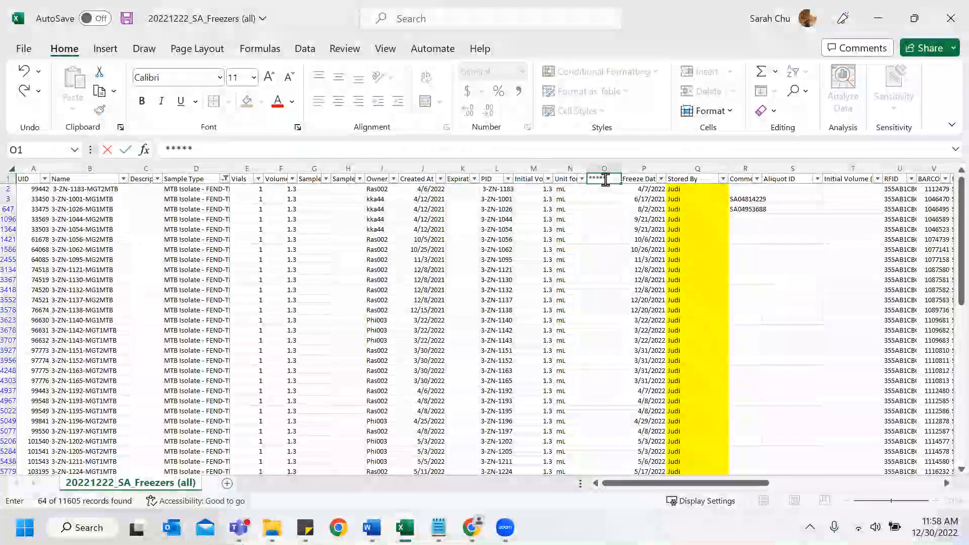
pyautogui.press('Return')
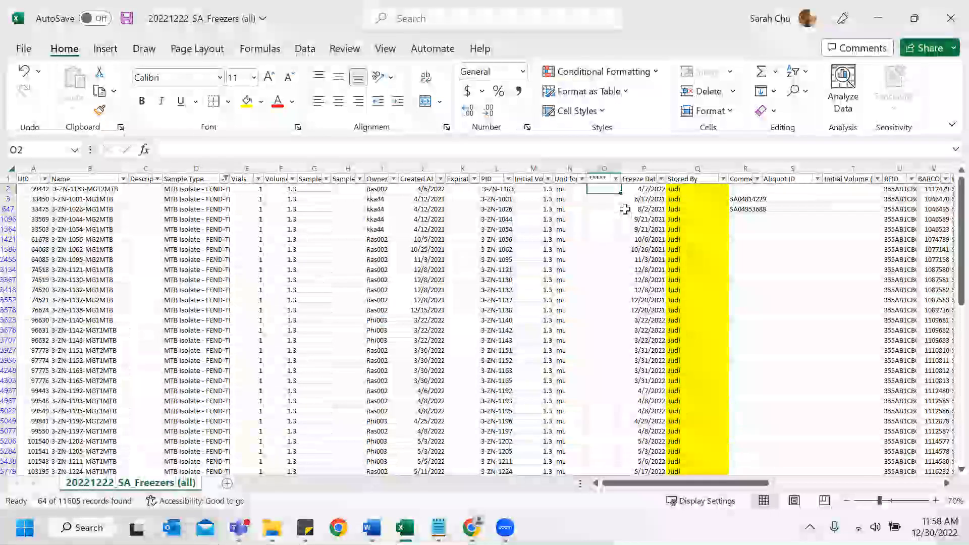
# Step: Mark mismatches between initial volume and volume with =IF(M2<>F2,"X"," ") in O2, and fill the formula down column O
pyautogui.write('=IF(M2')
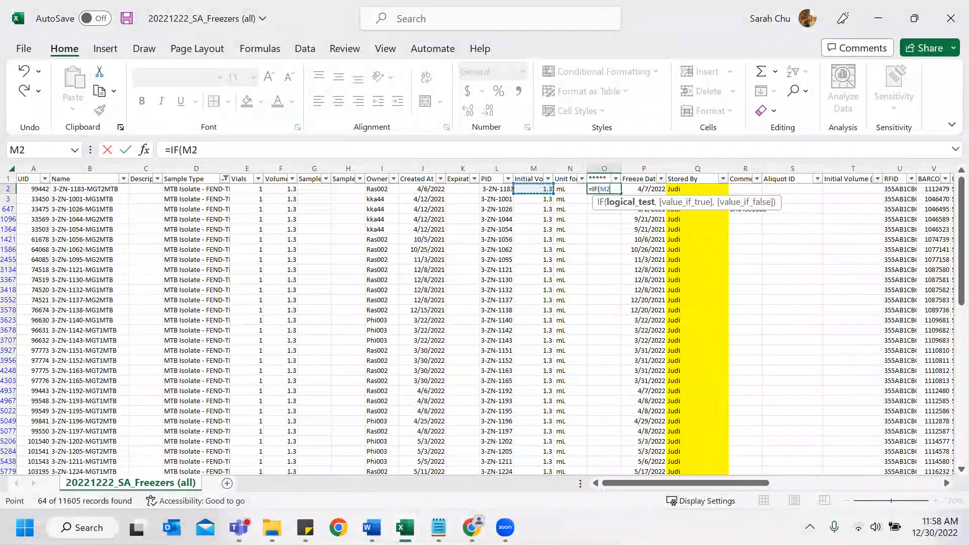
pyautogui.write('<>F2,"X",')
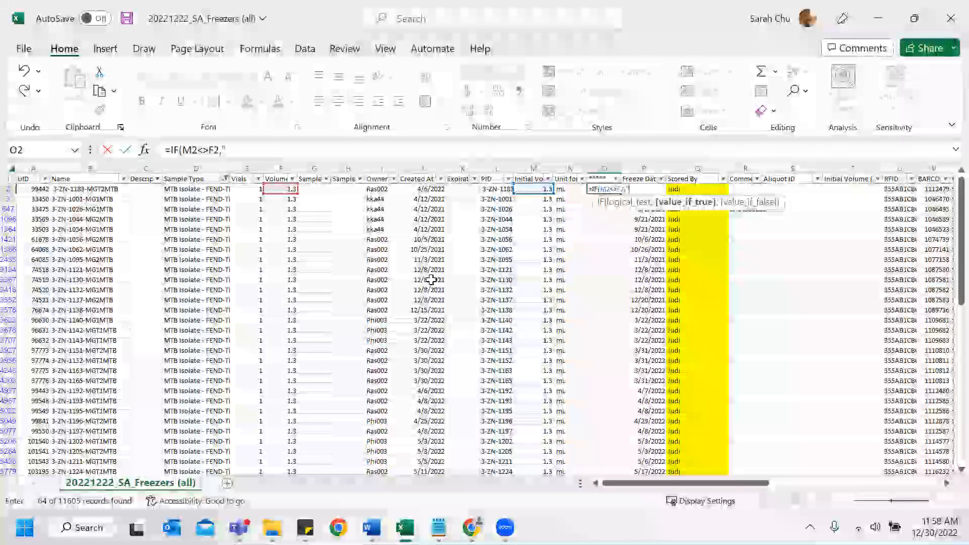
pyautogui.write('" ")')
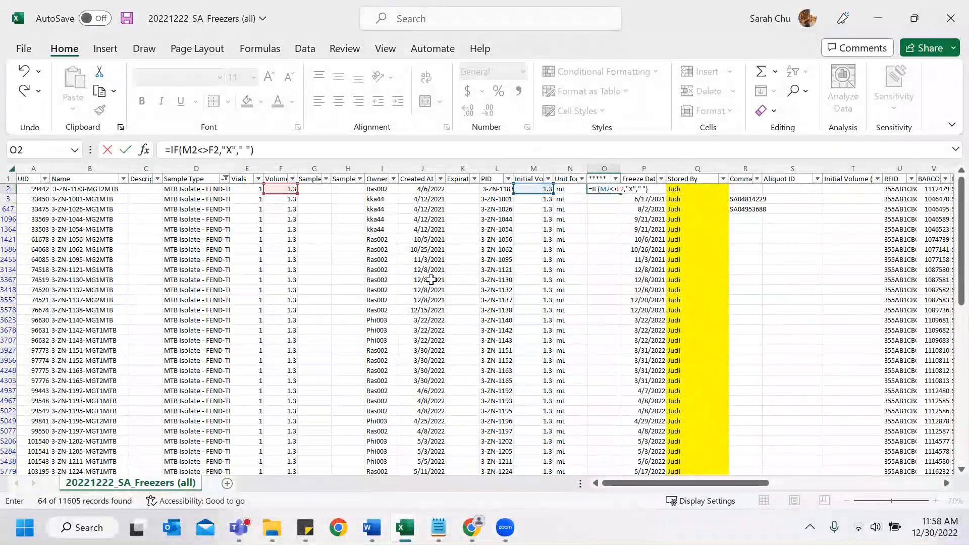
pyautogui.hotkey('ctrl', 'Return')
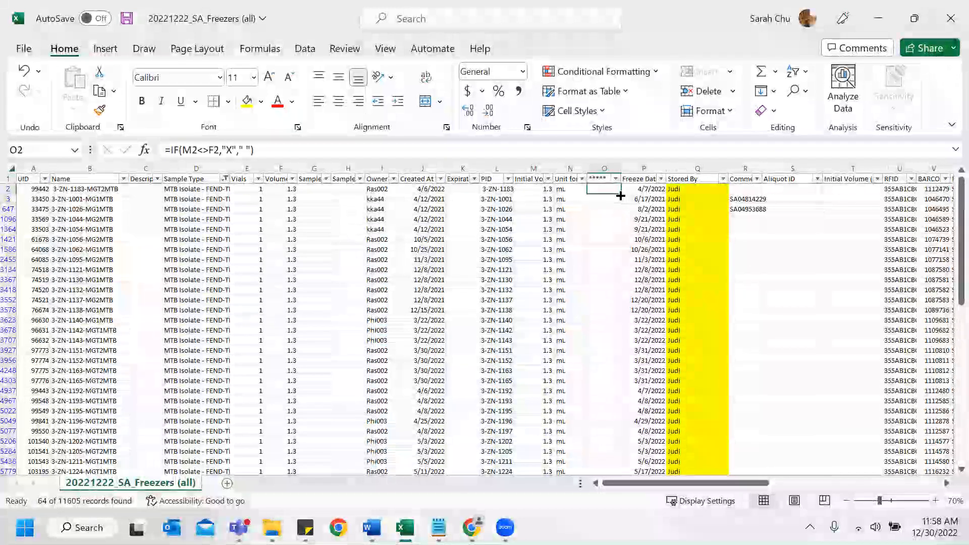
pyautogui.doubleClick(620, 194)
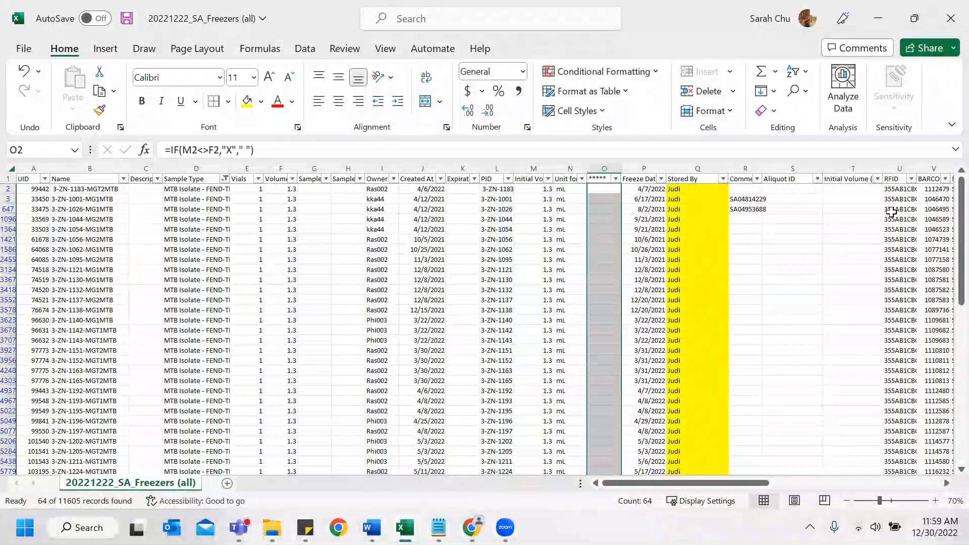
# Step: Check the filter values of the ***** column for any X marking a volume mismatch
pyautogui.moveTo(961, 202)
pyautogui.mouseDown()
pyautogui.moveTo(962, 242)
pyautogui.moveTo(961, 202)
pyautogui.mouseUp()
pyautogui.click(648, 200)
pyautogui.click(614, 180)
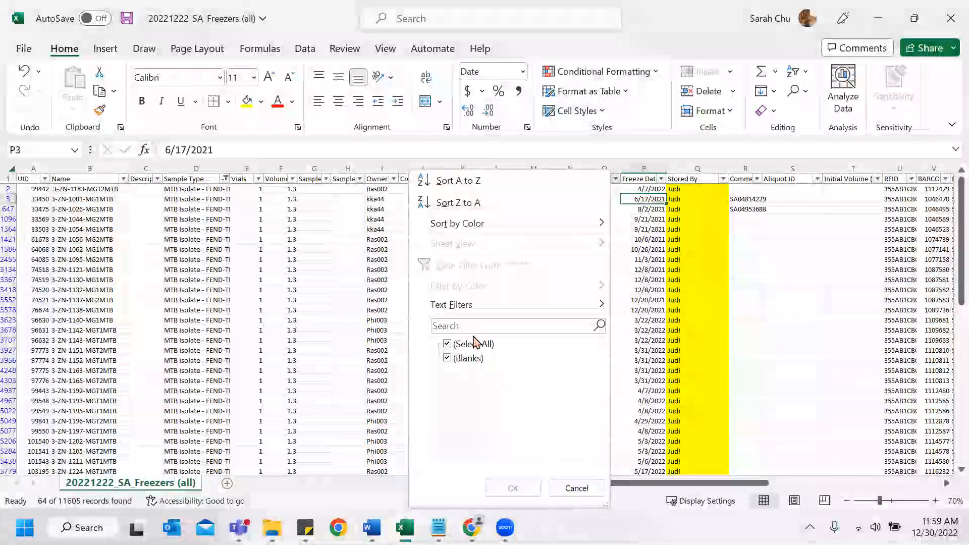
pyautogui.click(576, 487)
# Step: Replace the formula in O2 with =IF(P2<J2,"X"," ") to flag freeze dates earlier than the Created At date
pyautogui.click(600, 188)
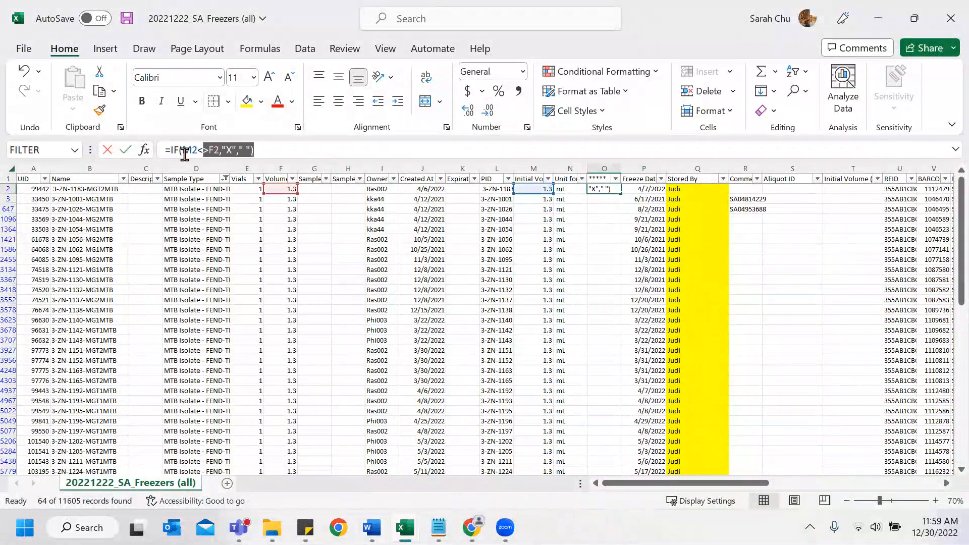
pyautogui.moveTo(184, 153); pyautogui.dragTo(182, 150)
pyautogui.press('BackSpace')
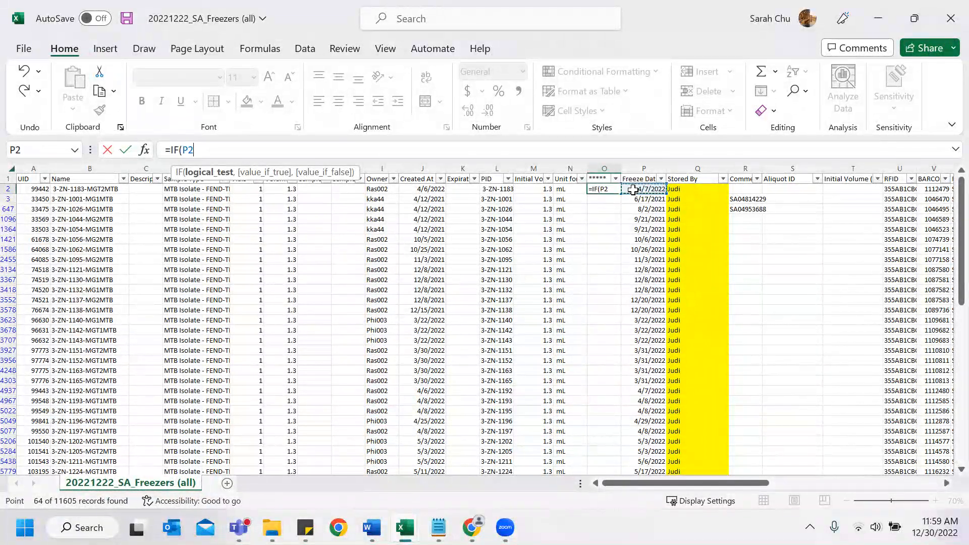
pyautogui.write('<')
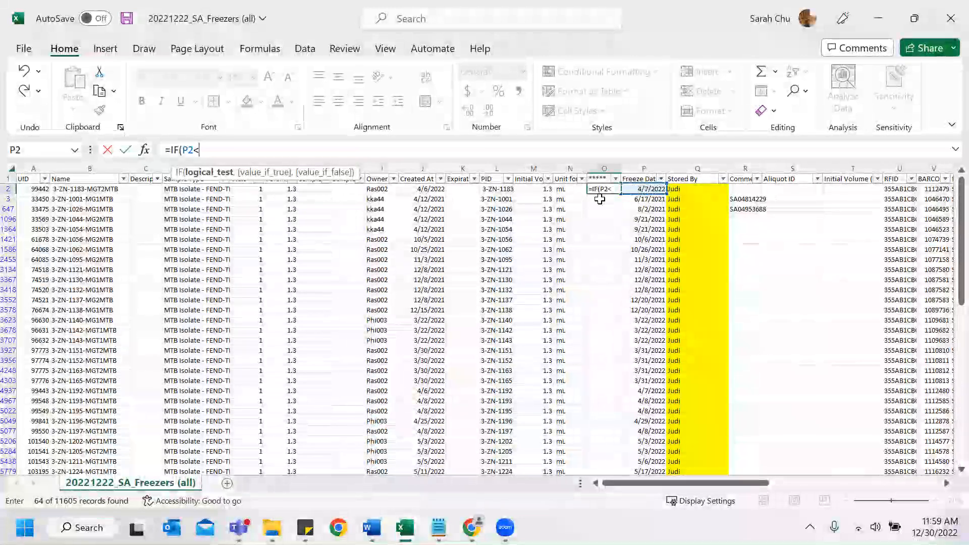
pyautogui.click(425, 191)
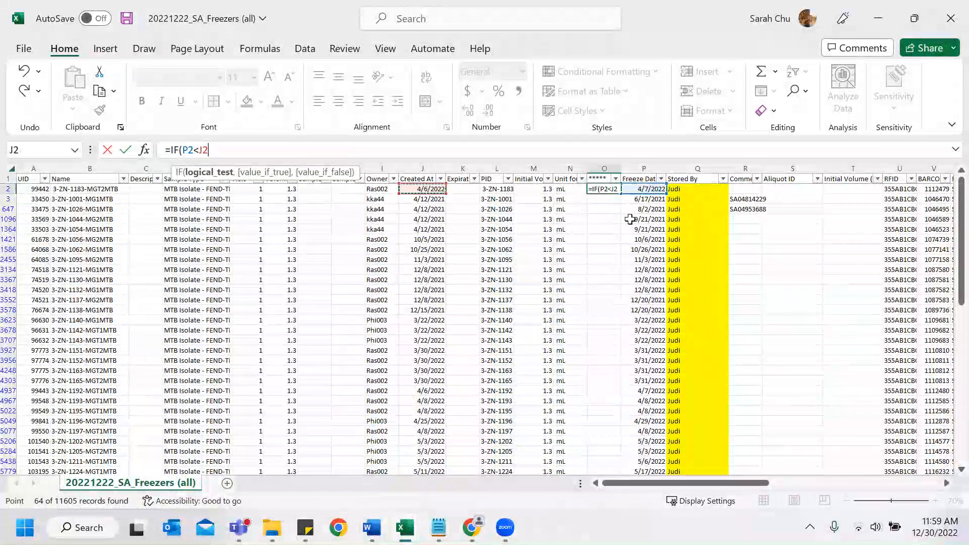
pyautogui.write(',')
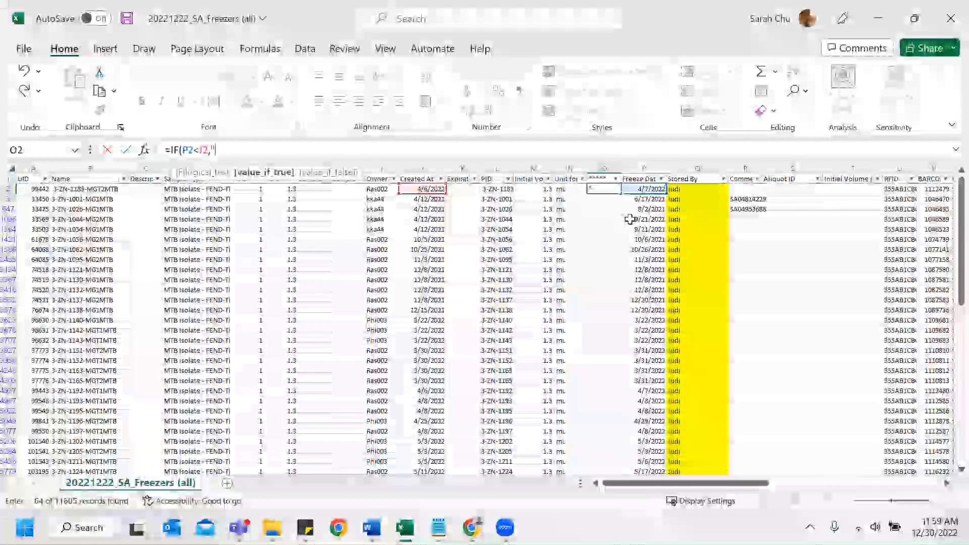
pyautogui.write('"X"," ")')
pyautogui.press('Return')
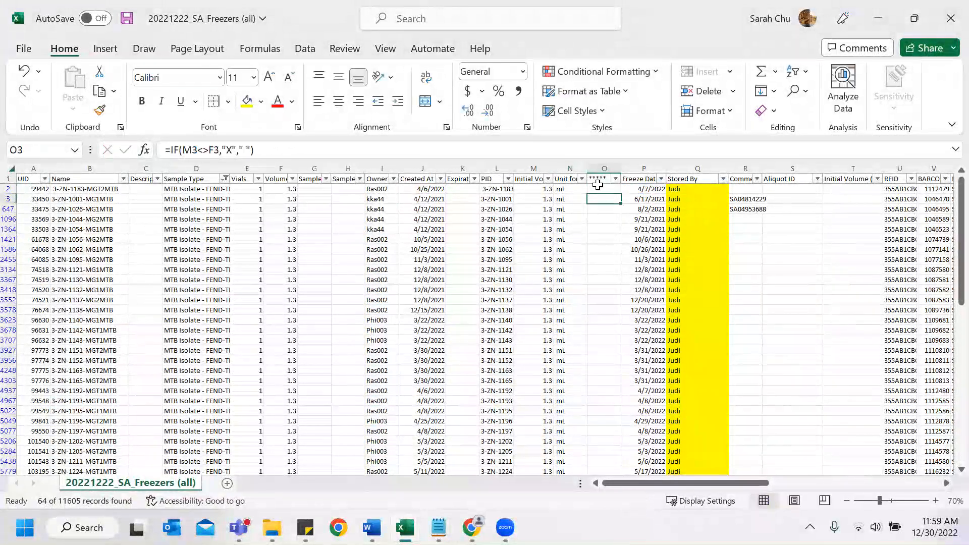
# Step: Copy the date comparison formula from O2 down the filtered rows of column O
pyautogui.press('Down')
pyautogui.moveTo(632, 367); pyautogui.dragTo(609, 414)
pyautogui.moveTo(623, 460); pyautogui.dragTo(622, 454)
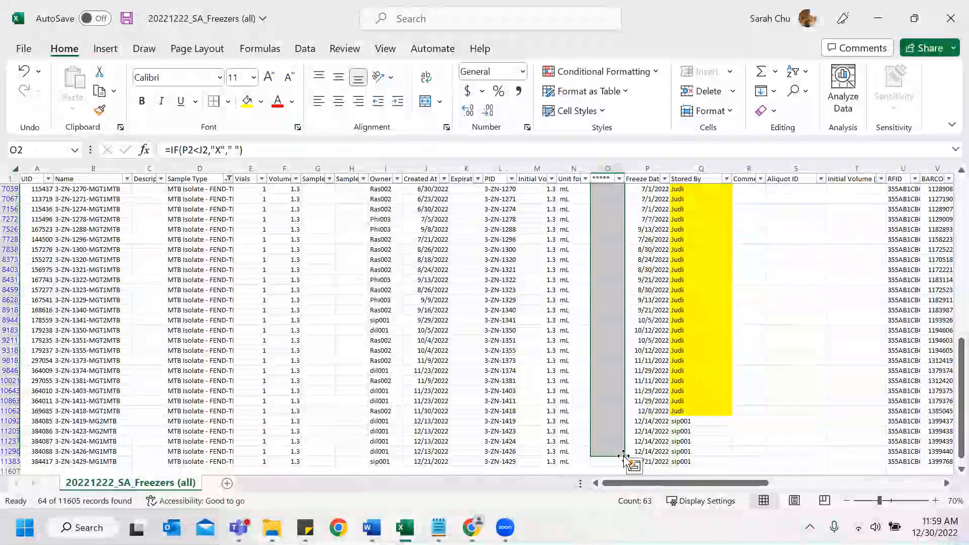
pyautogui.click(607, 442)
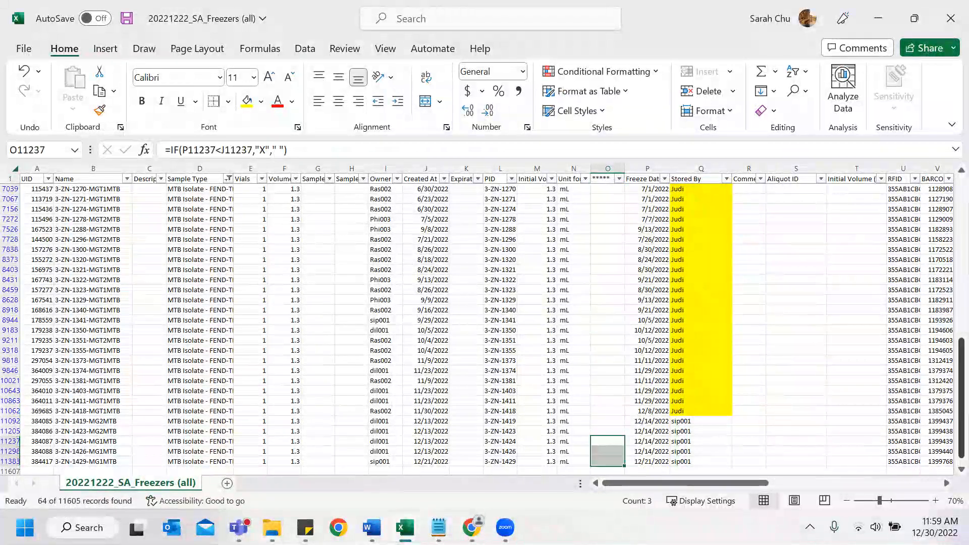
# Step: Check the filter values of the ***** column for any X marking a freeze date before the creation date
pyautogui.scroll(12, 757, 303)
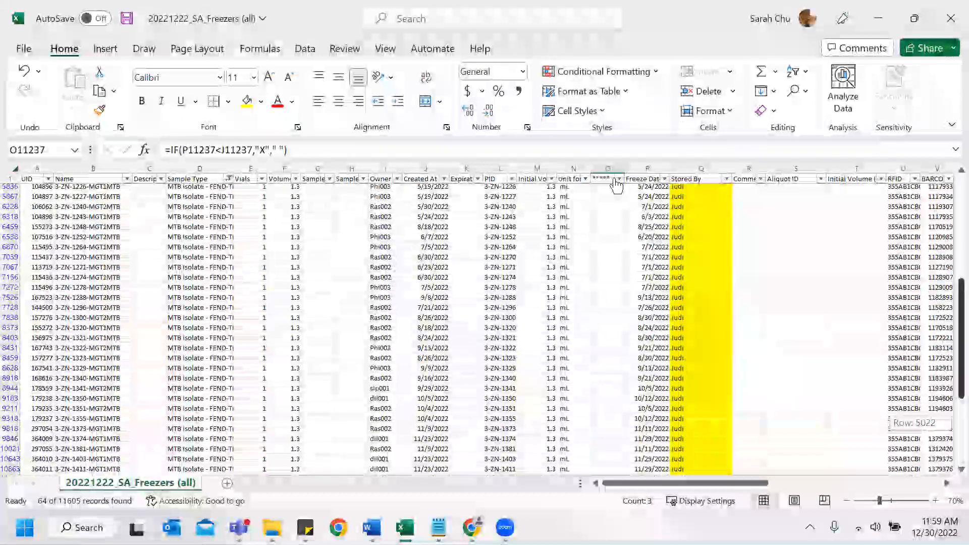
pyautogui.click(619, 179)
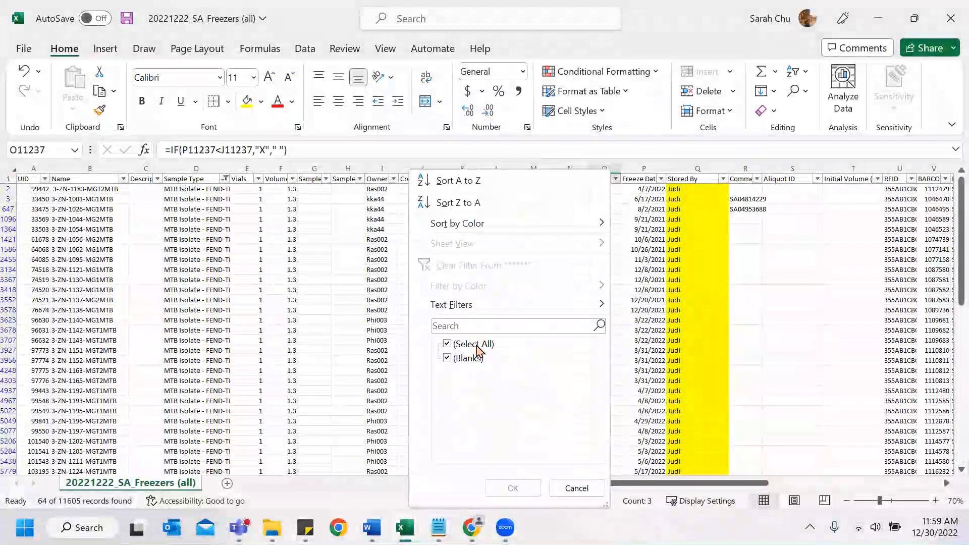
pyautogui.click(576, 488)
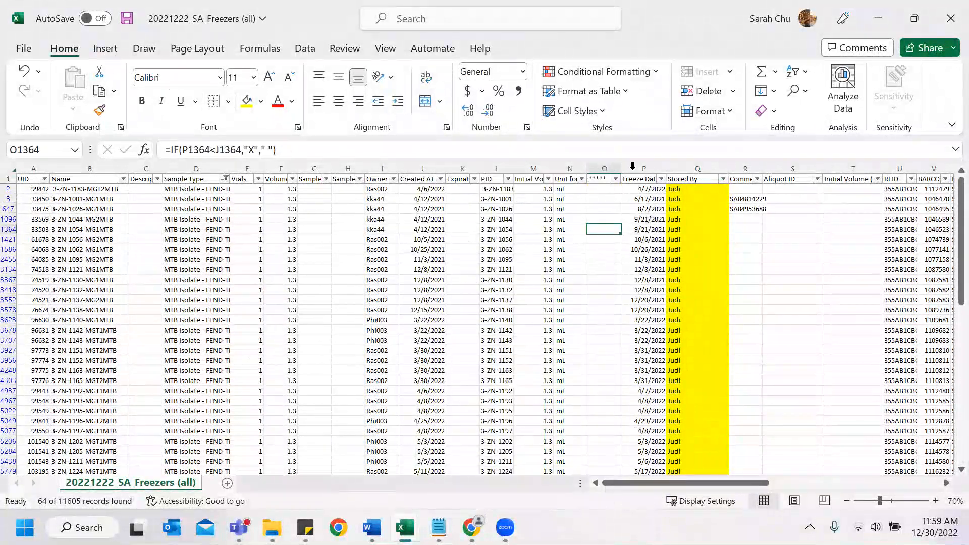
# Step: Delete the ***** helper column next to Freeze Date
pyautogui.click(604, 168)
pyautogui.rightClick(607, 174)
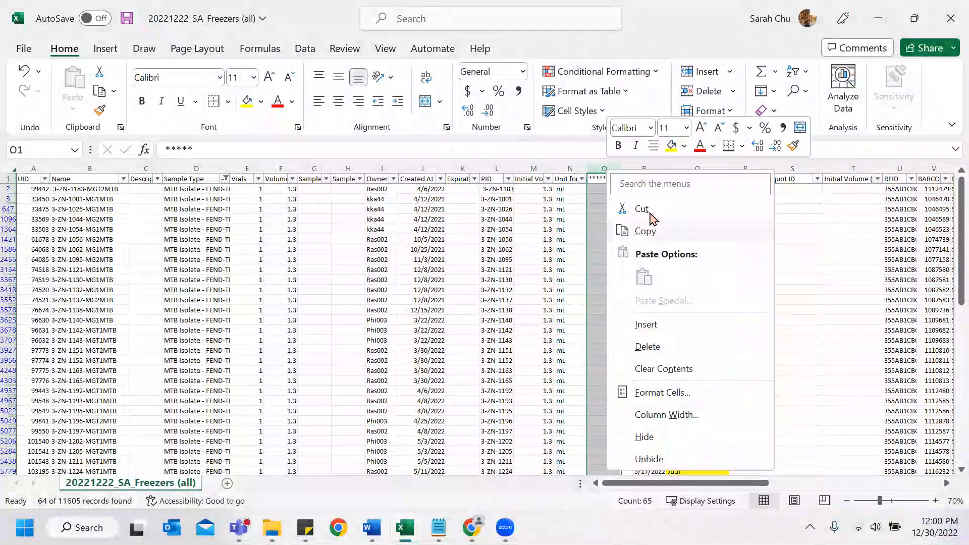
pyautogui.click(665, 346)
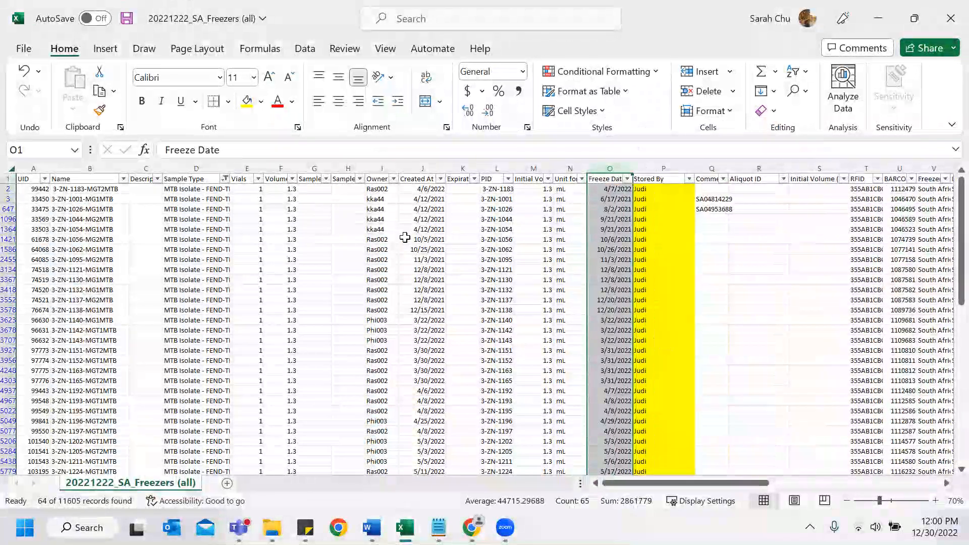
# Step: Try filtering the PID column for values containing blank spaces, and undo the filter
pyautogui.click(406, 240)
pyautogui.scroll(-4, 433, 281)
pyautogui.scroll(4, 223, 274)
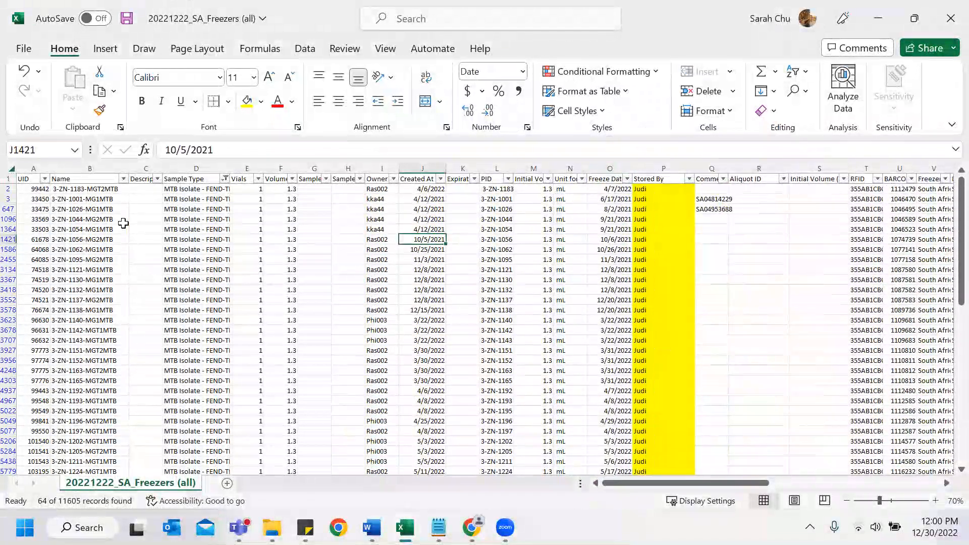
pyautogui.click(507, 179)
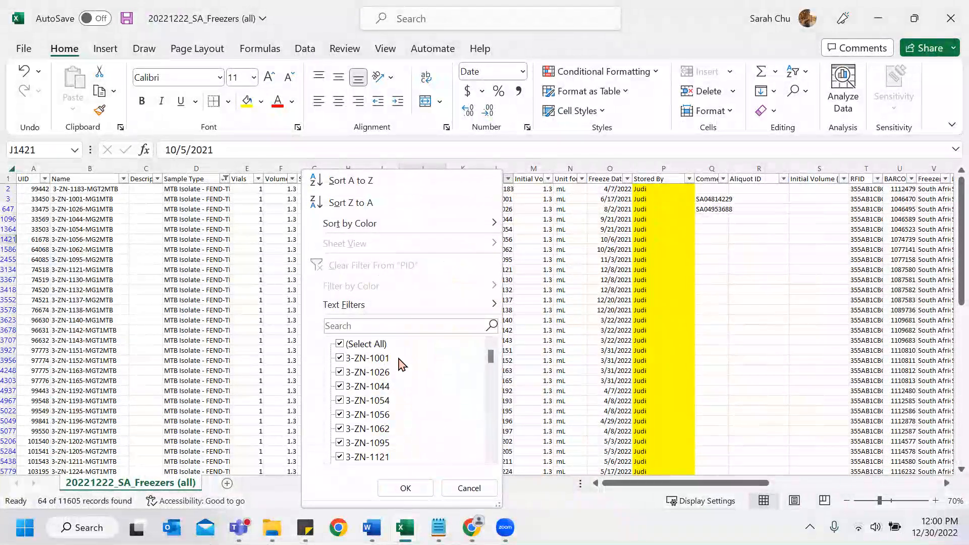
pyautogui.moveTo(428, 303)
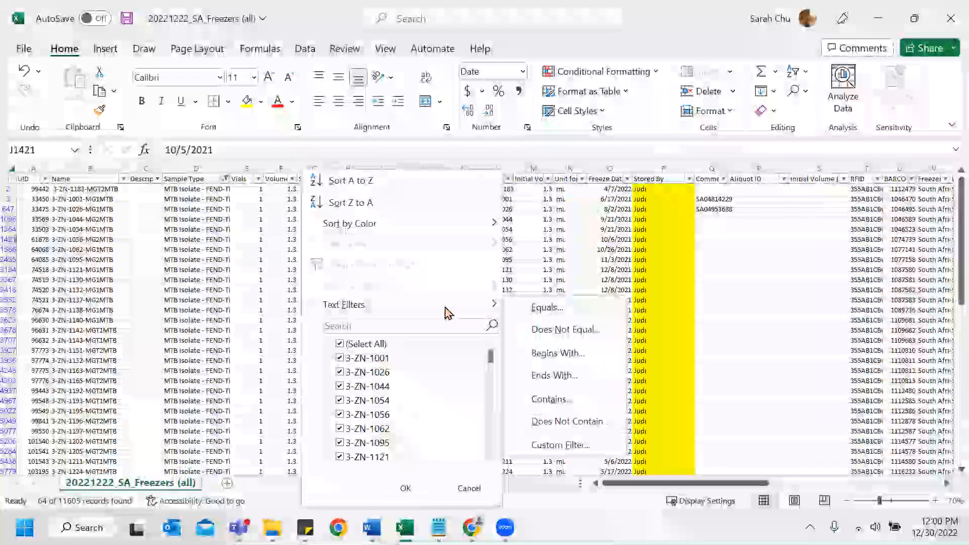
pyautogui.click(549, 399)
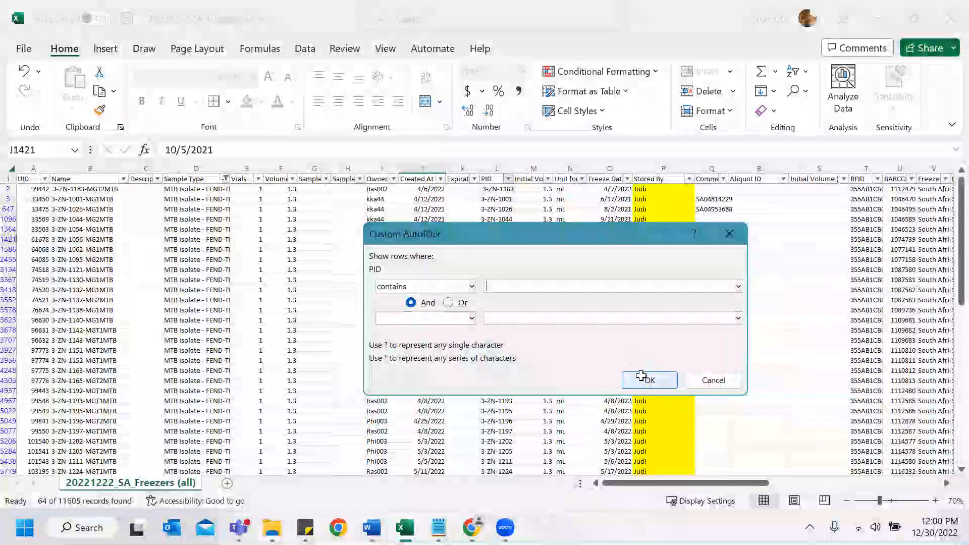
pyautogui.click(643, 379)
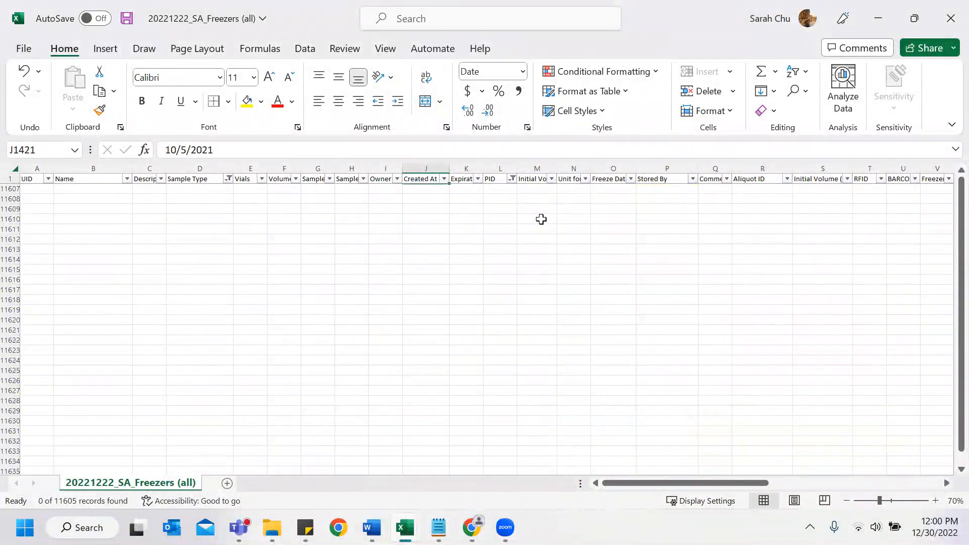
pyautogui.hotkey('ctrl', 'z')
pyautogui.click(539, 220)
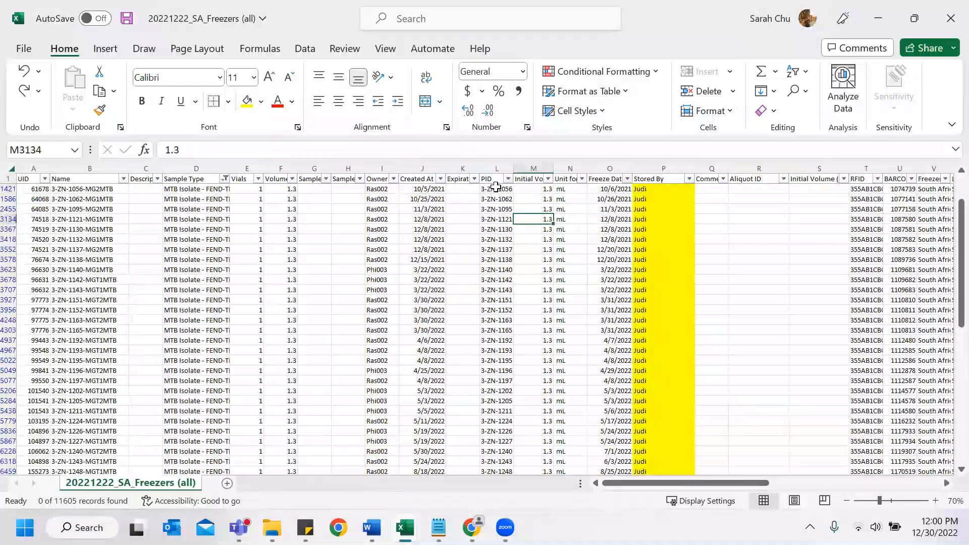
# Step: Inspect the PID text in cell L2 for leading blank spaces
pyautogui.scroll(2, 525, 246)
pyautogui.click(505, 187)
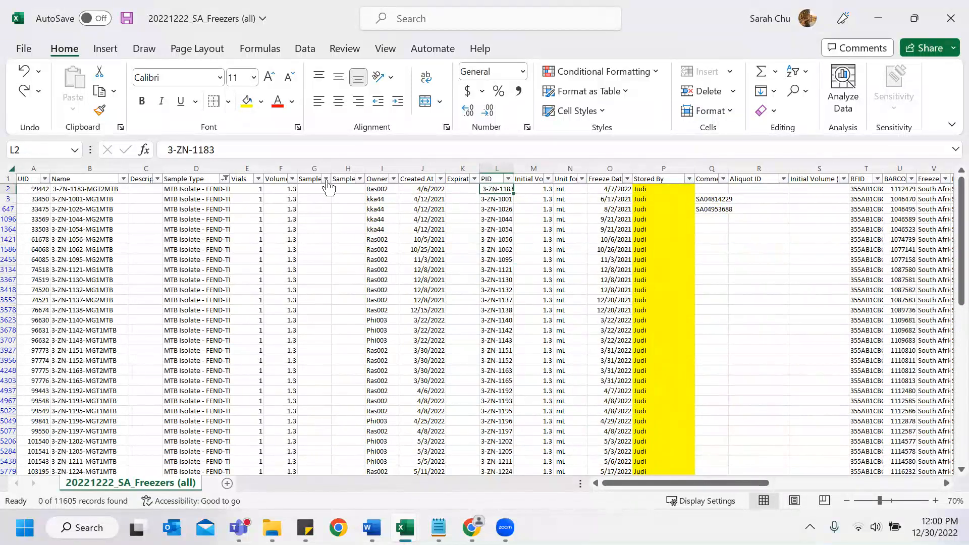
pyautogui.moveTo(154, 151); pyautogui.dragTo(167, 150)
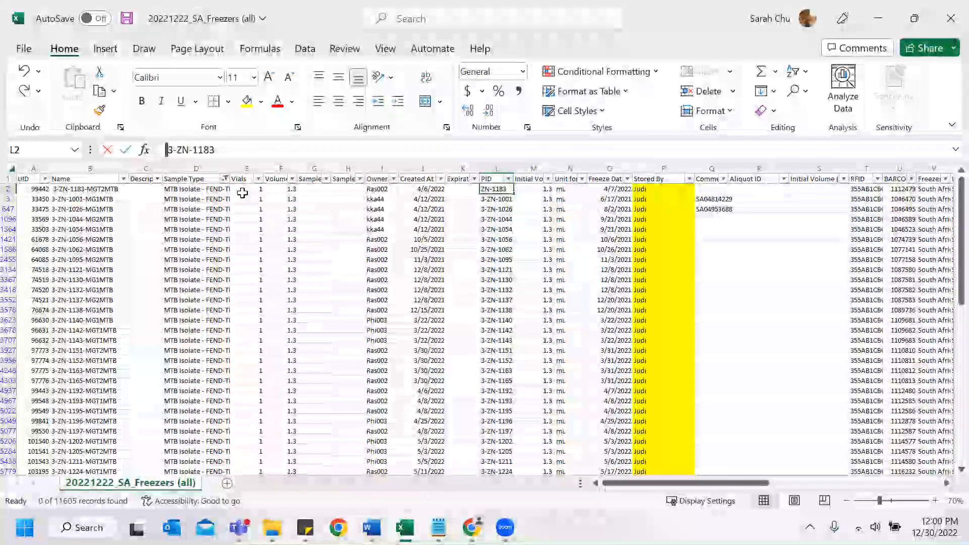
pyautogui.click(489, 190)
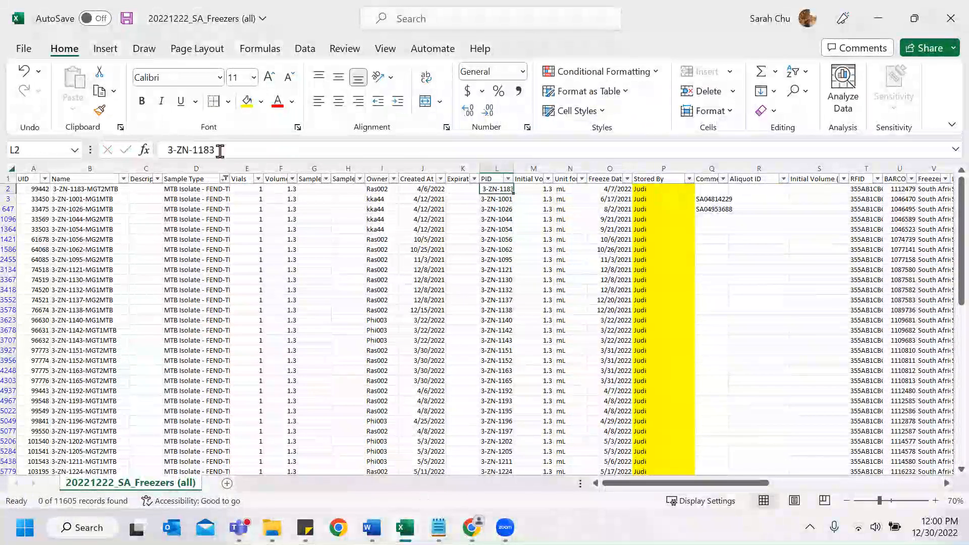
pyautogui.click(168, 151)
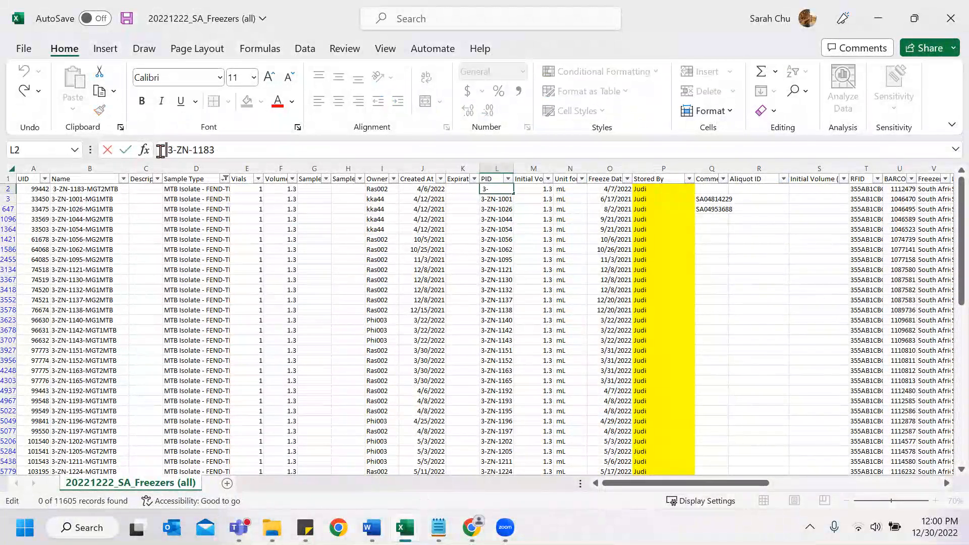
pyautogui.click(498, 191)
# Step: Try a Contains text filter with a single space on the PID column, and undo that filter
pyautogui.click(508, 177)
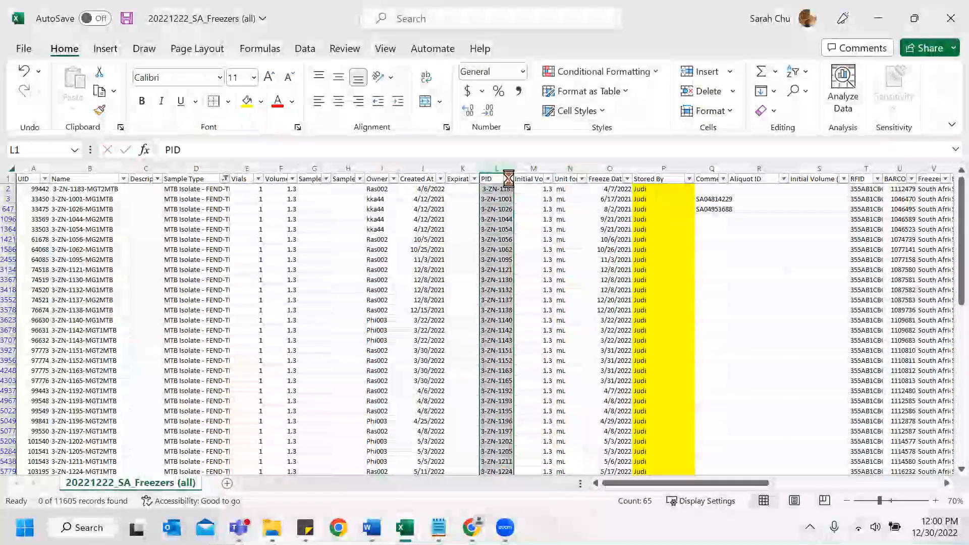
pyautogui.click(509, 179)
pyautogui.click(359, 305)
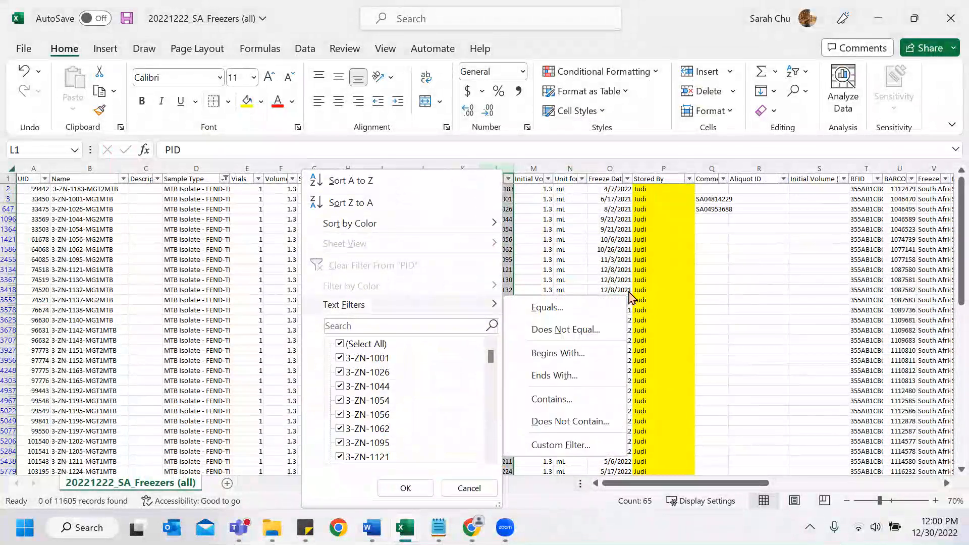
pyautogui.click(575, 401)
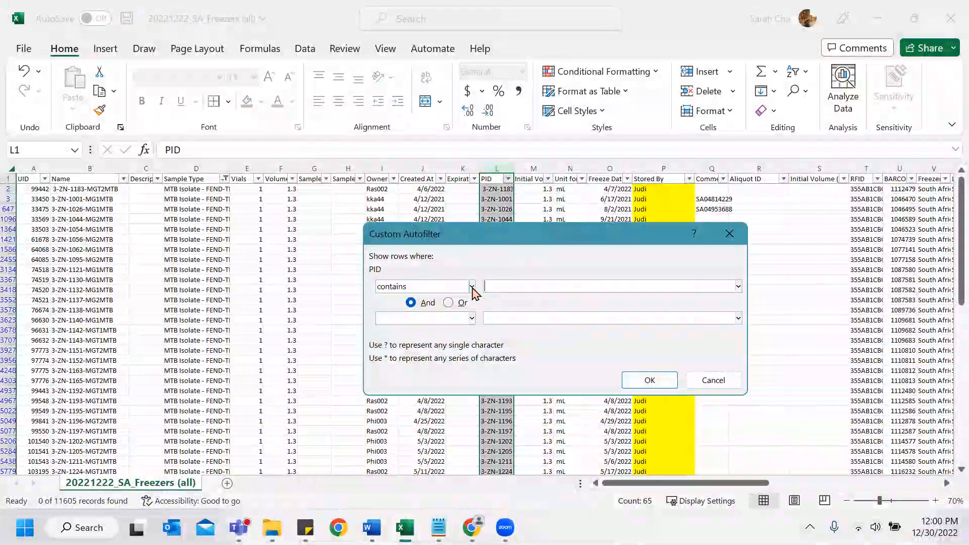
pyautogui.click(471, 286)
pyautogui.click(522, 284)
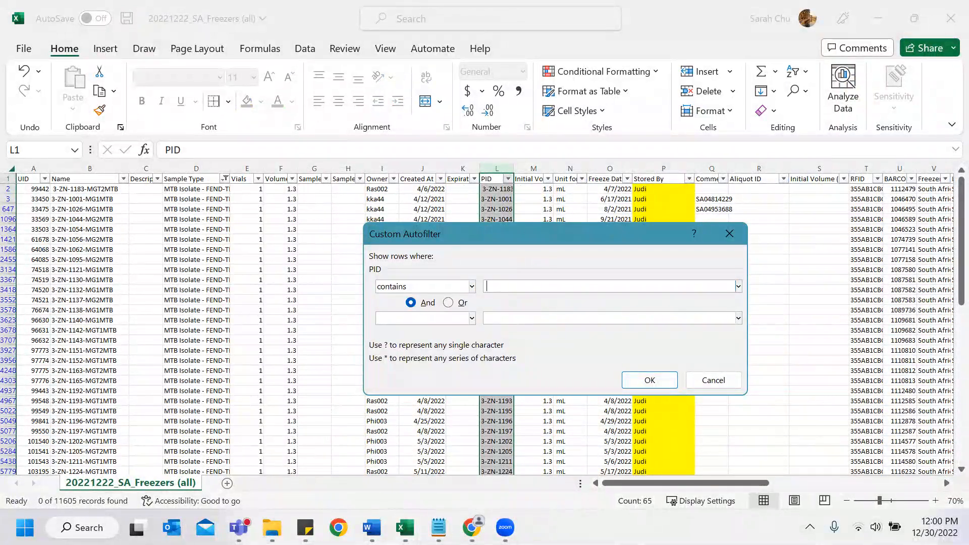
pyautogui.click(639, 380)
pyautogui.click(508, 276)
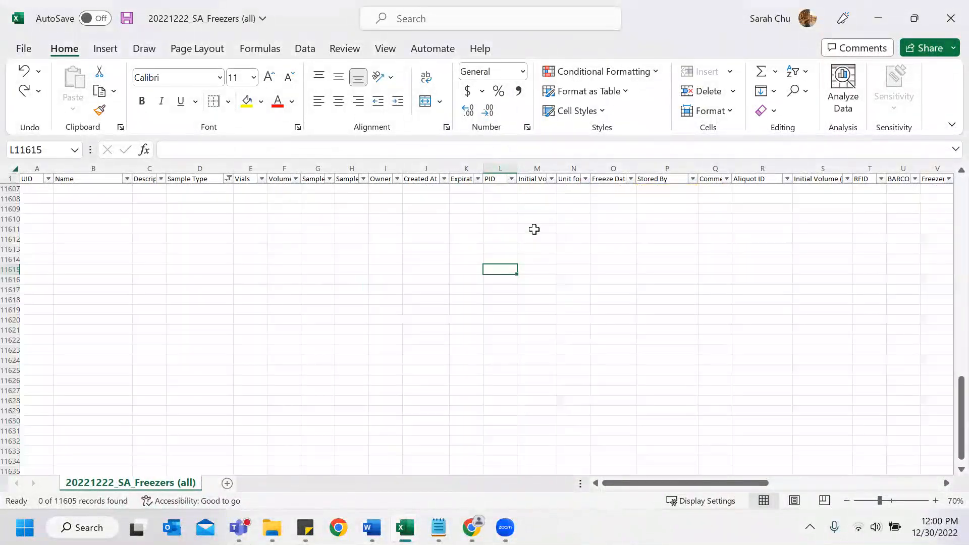
pyautogui.click(532, 229)
pyautogui.hotkey('ctrl', 'z')
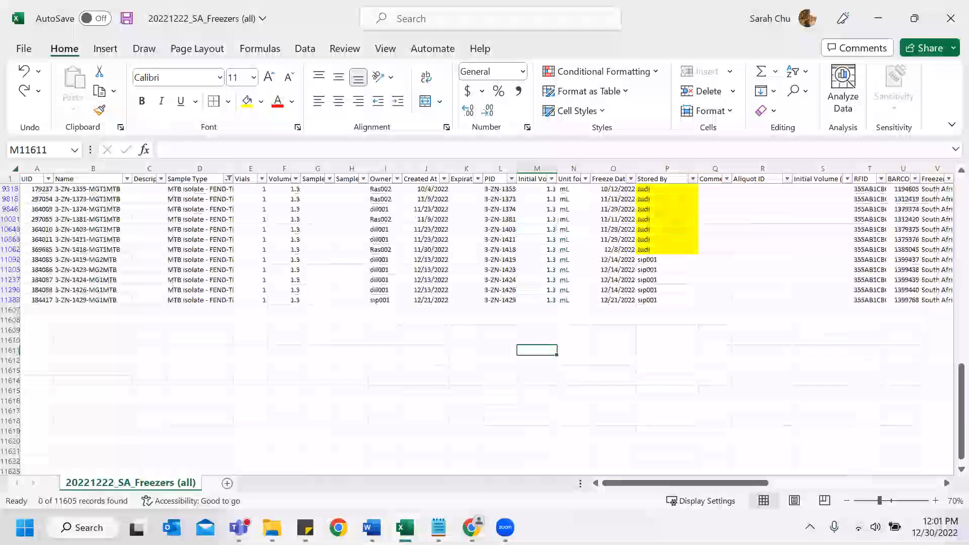
# Step: Search the PID column's filter values for 1183 to check how the PID with the leading space is listed
pyautogui.moveTo(962, 368); pyautogui.dragTo(947, 365)
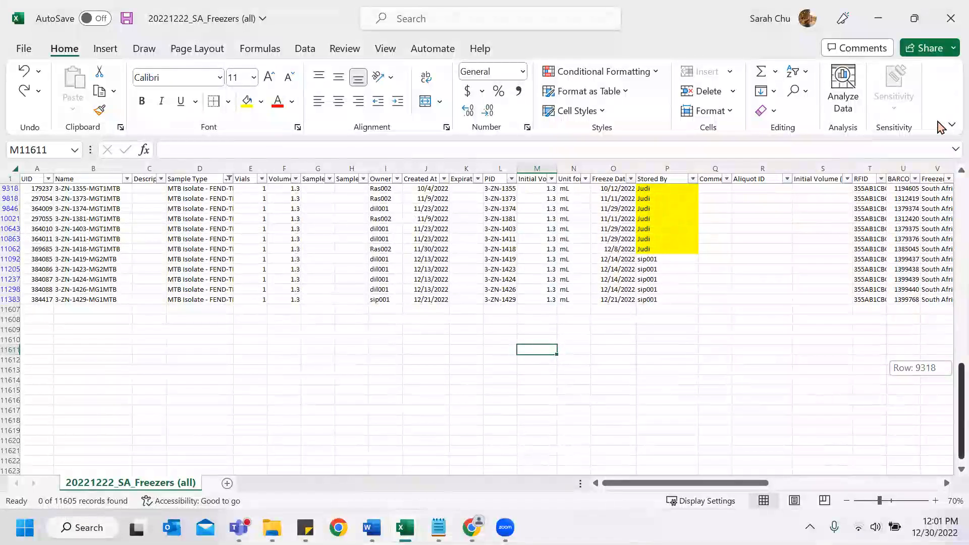
pyautogui.moveTo(939, 126); pyautogui.dragTo(471, 226)
pyautogui.moveTo(512, 186); pyautogui.dragTo(508, 182)
pyautogui.click(508, 179)
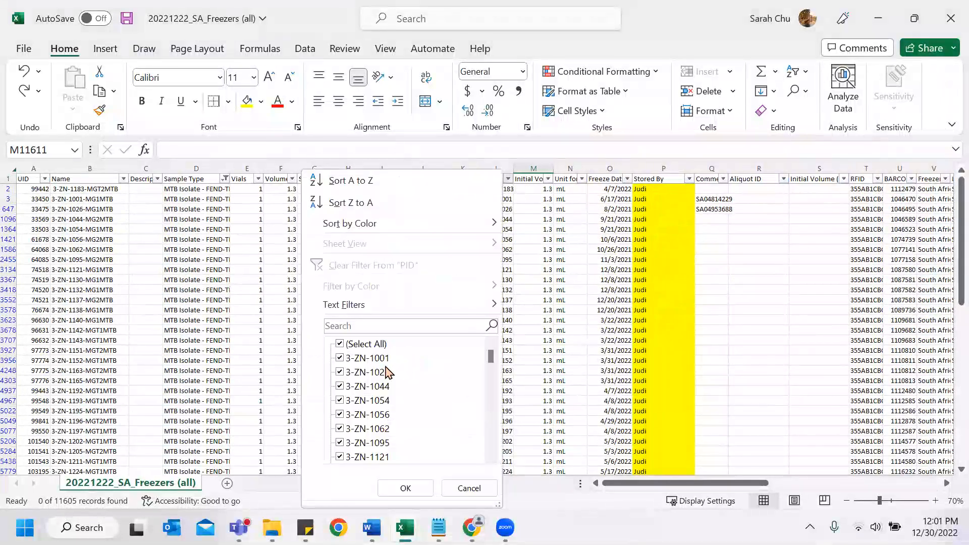
pyautogui.click(529, 290)
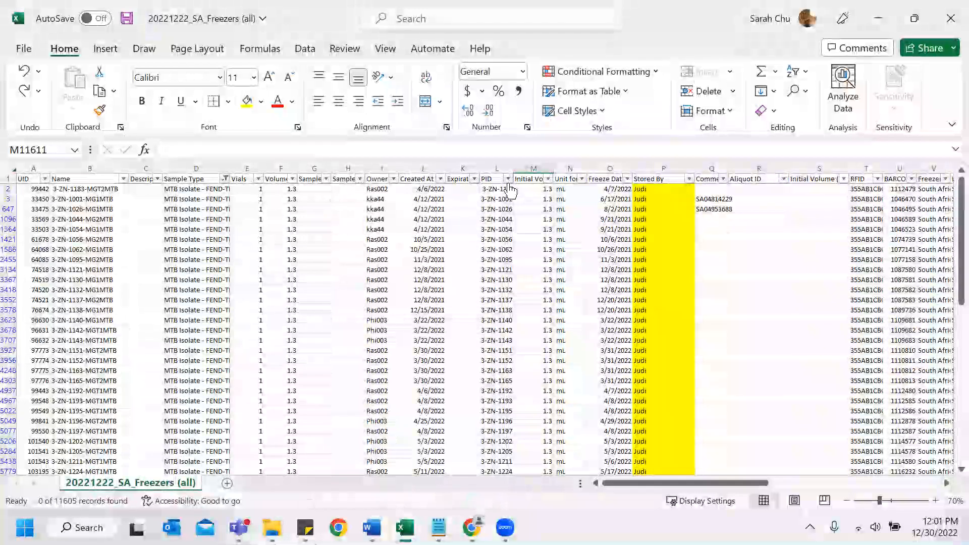
pyautogui.click(509, 179)
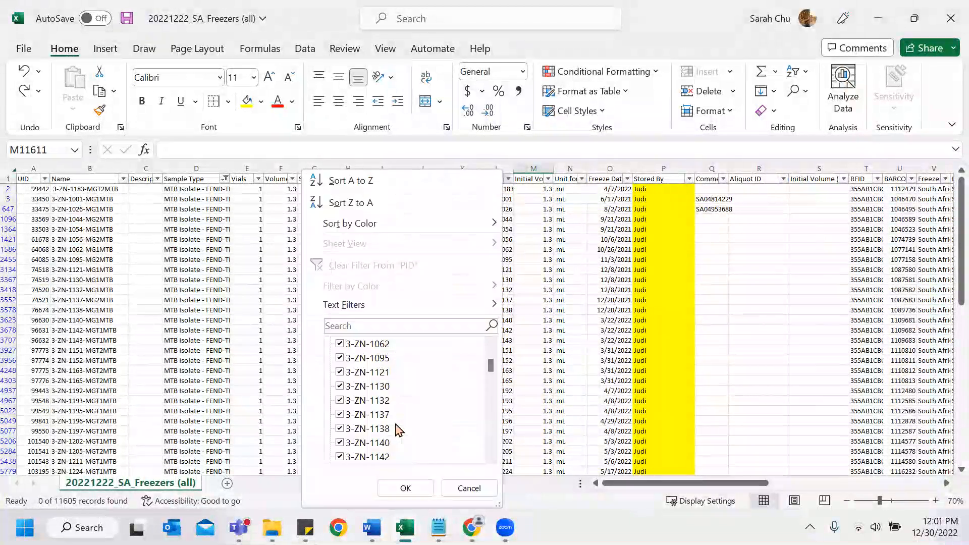
pyautogui.write('1183')
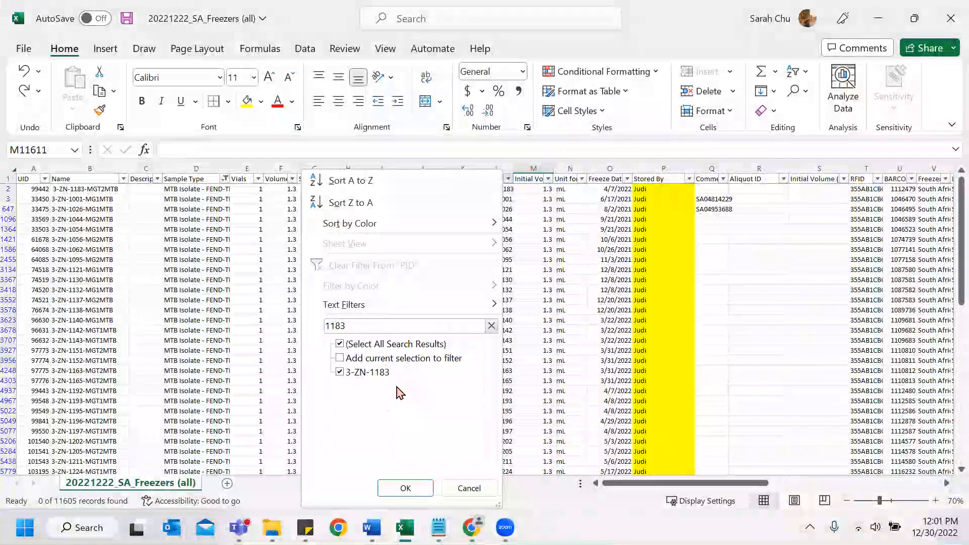
pyautogui.press('Escape')
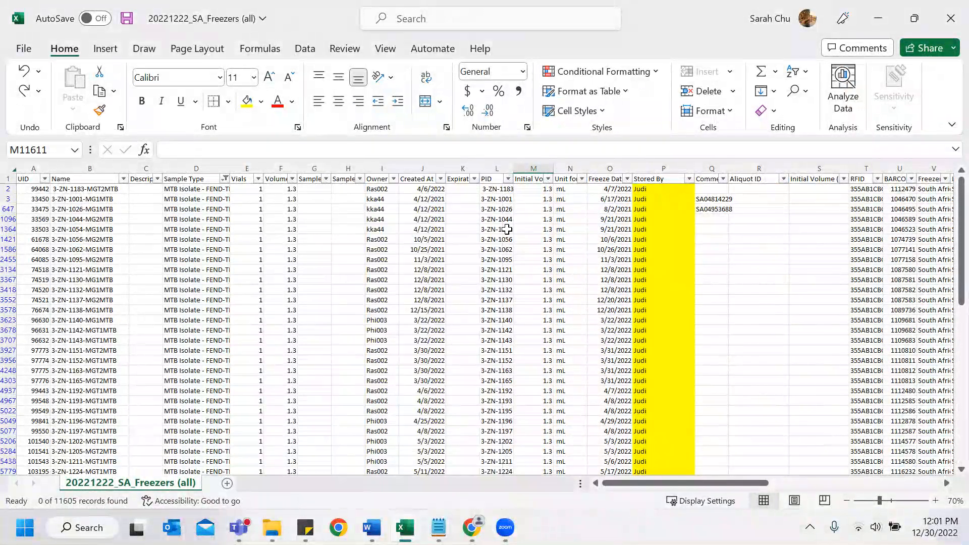
pyautogui.click(507, 178)
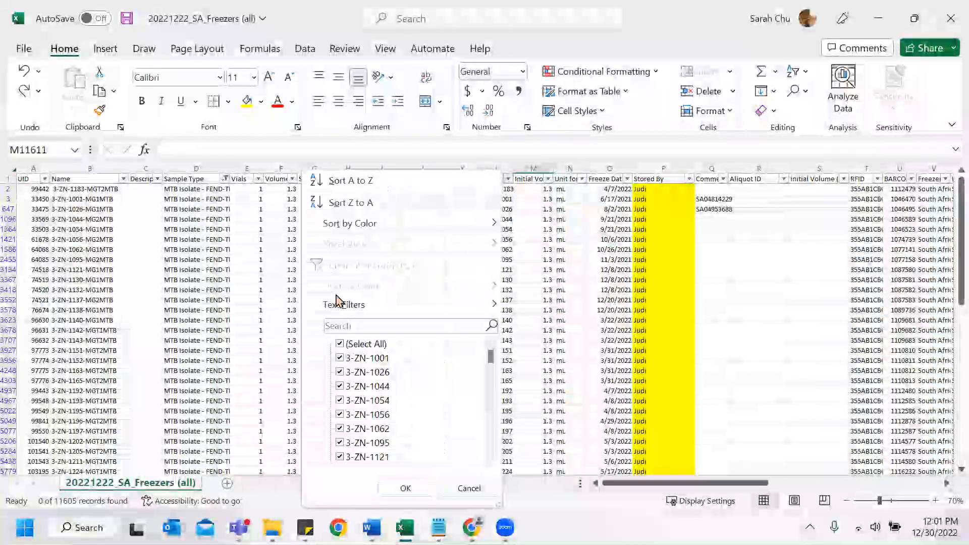
pyautogui.press('Escape')
# Step: Sort the PID column from A to Z and fill cell L2, the PID with the leading space, with yellow
pyautogui.click(532, 209)
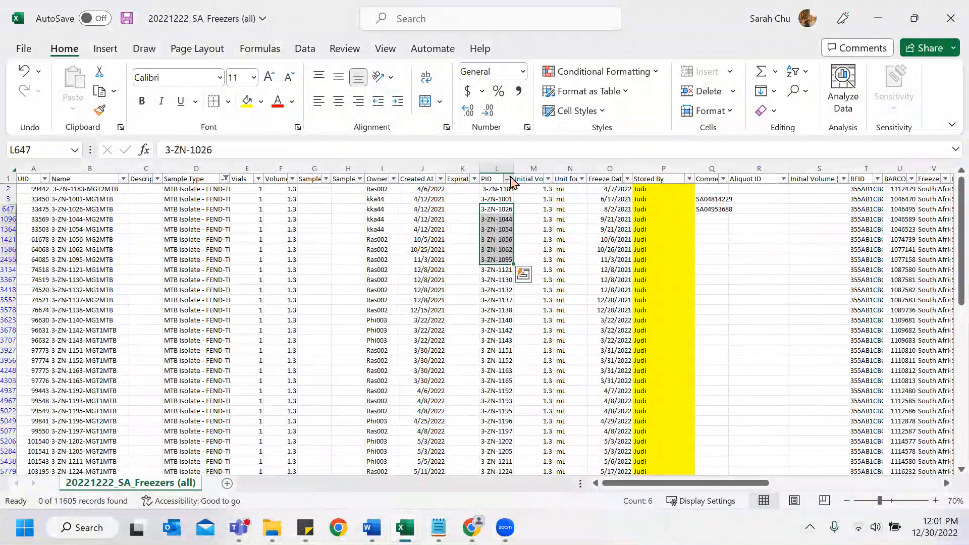
pyautogui.click(507, 179)
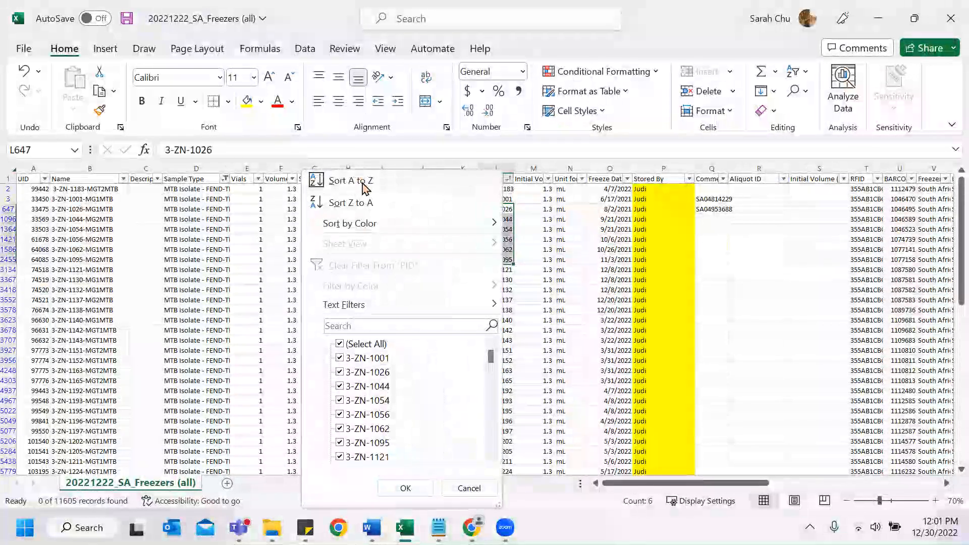
pyautogui.click(363, 188)
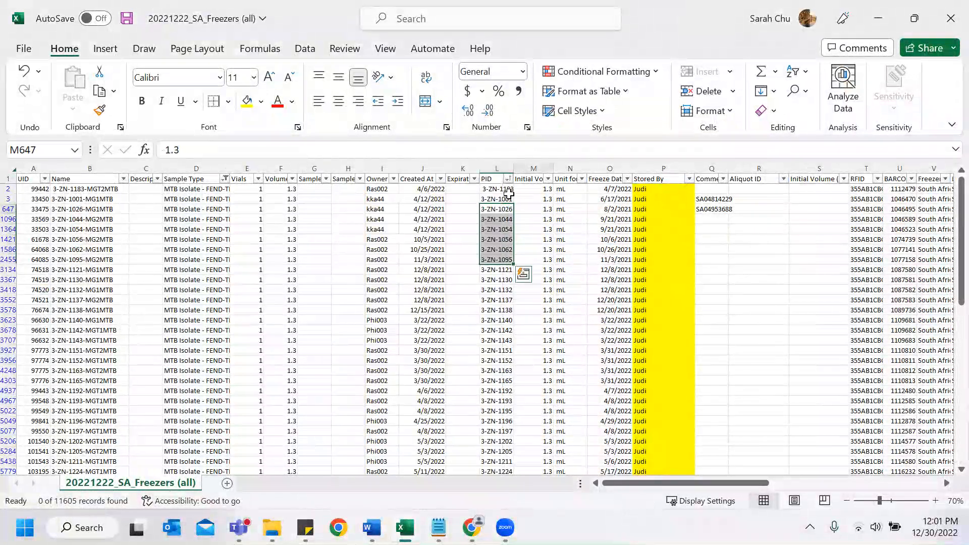
pyautogui.moveTo(508, 200); pyautogui.dragTo(505, 220)
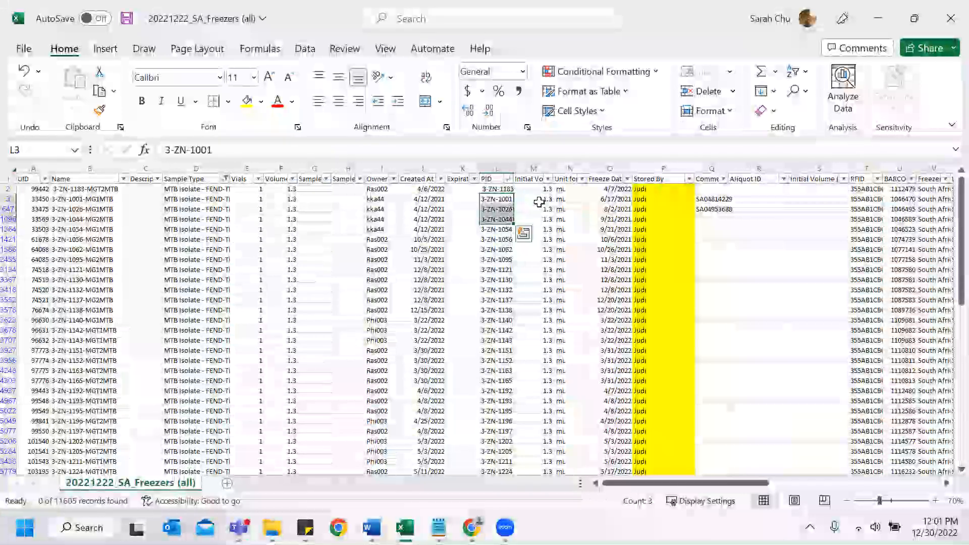
pyautogui.click(503, 188)
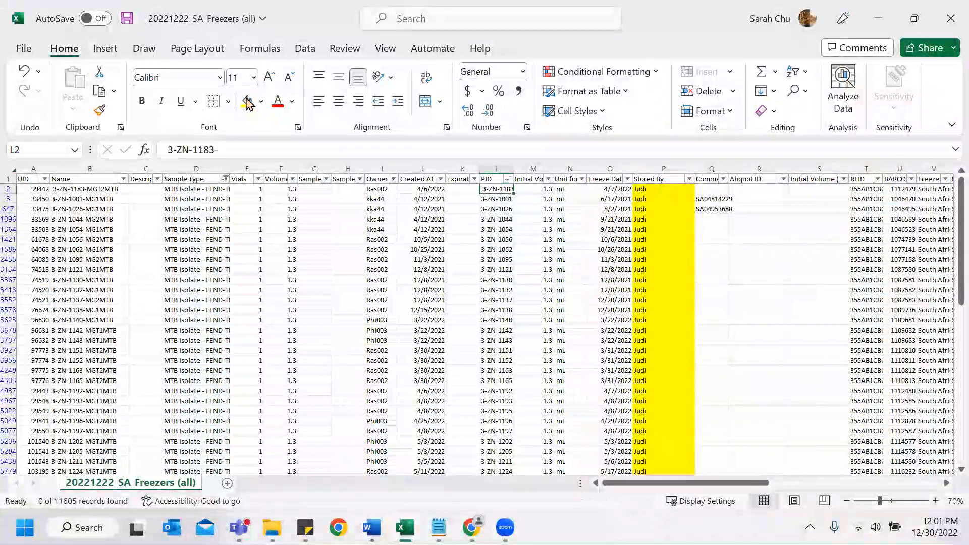
# Step: Extend the query comment in AD2 to read "Please correct stored by initials and remove additional space in beginning of PID."
pyautogui.click(875, 189)
pyautogui.press('Right')
pyautogui.press('Right')
pyautogui.press('Right')
pyautogui.press('Right')
pyautogui.press('Right')
pyautogui.press('Right')
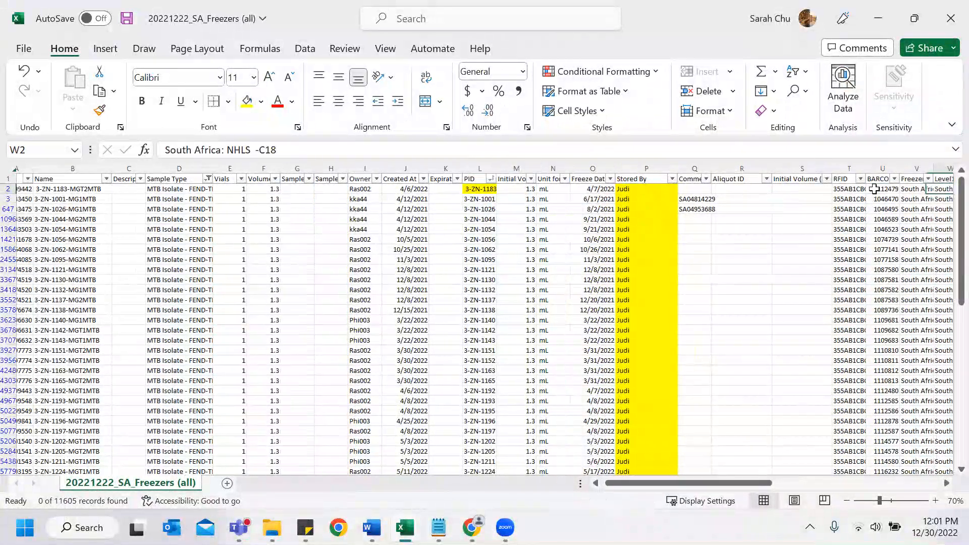
pyautogui.press('Right')
pyautogui.press('Right')
pyautogui.press('Right')
pyautogui.press('Right')
pyautogui.press('Right')
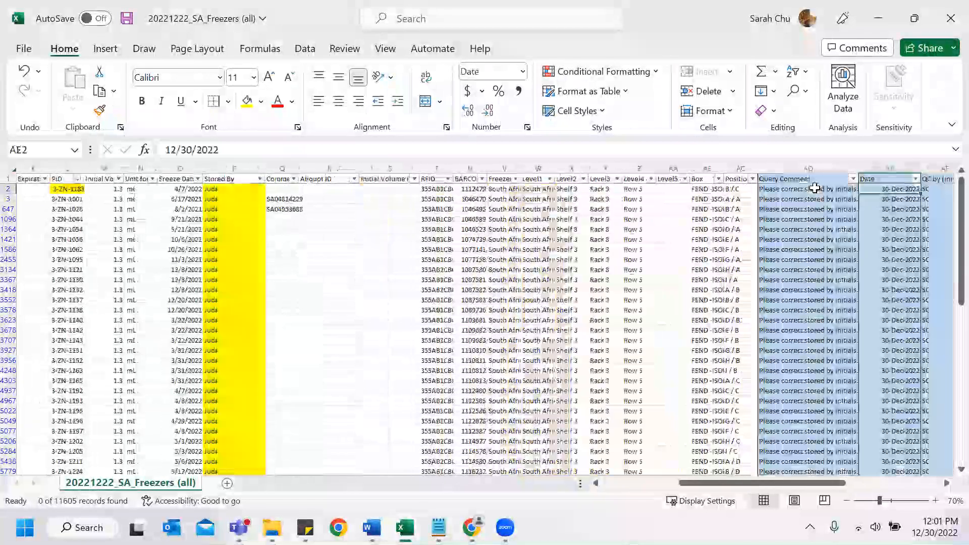
pyautogui.press('Left')
pyautogui.press('F2')
pyautogui.write('AND R')
pyautogui.press('BackSpace')
pyautogui.press('BackSpace')
pyautogui.press('BackSpace')
pyautogui.write('and remove')
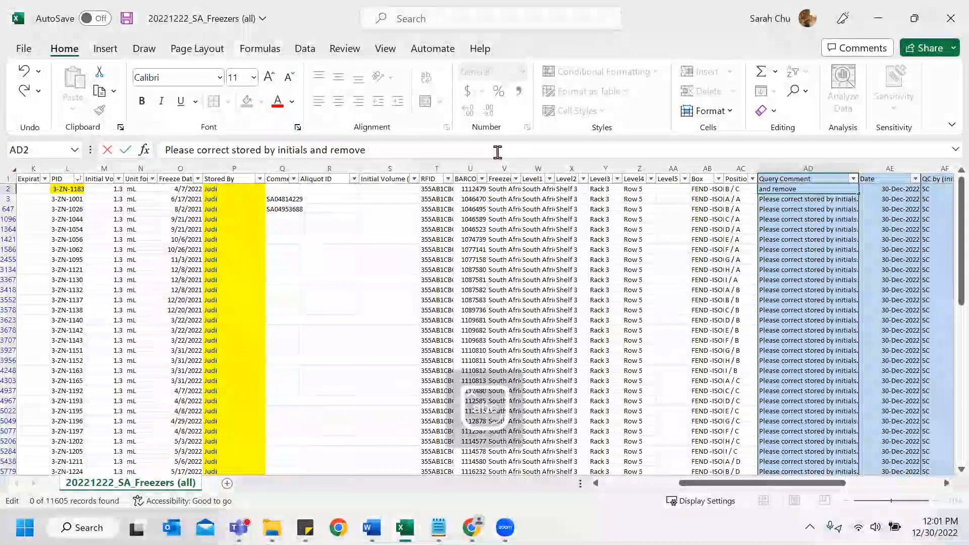
pyautogui.write(' additional space')
pyautogui.write(' in begi')
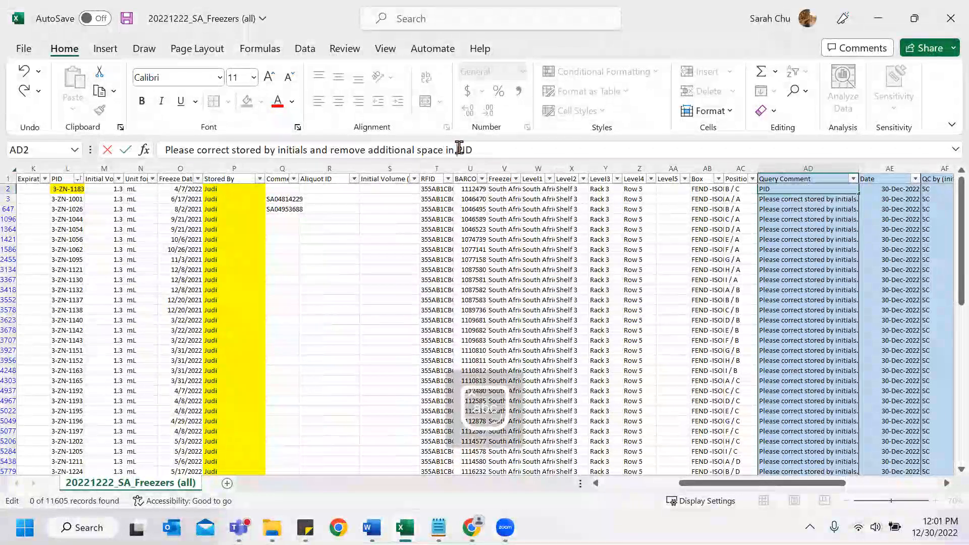
pyautogui.write('nning of')
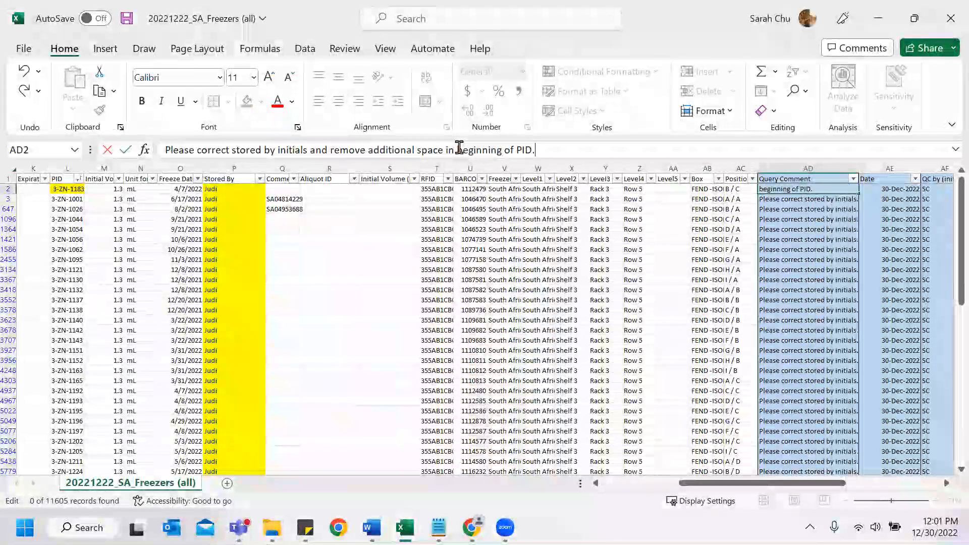
pyautogui.click(280, 219)
# Step: Add the Whole Blood PAXgene RNA samples to the Sample Type filter
pyautogui.moveTo(730, 483); pyautogui.dragTo(457, 484)
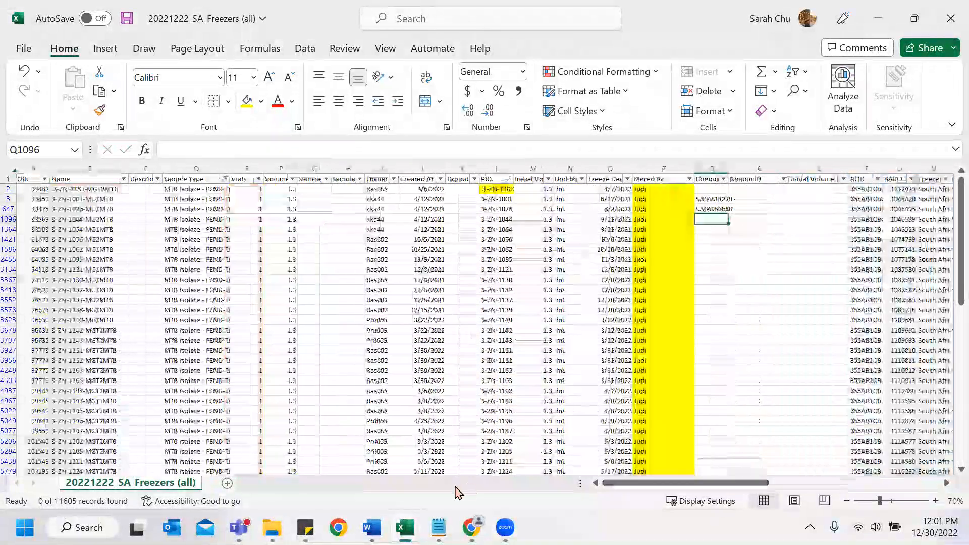
pyautogui.click(247, 270)
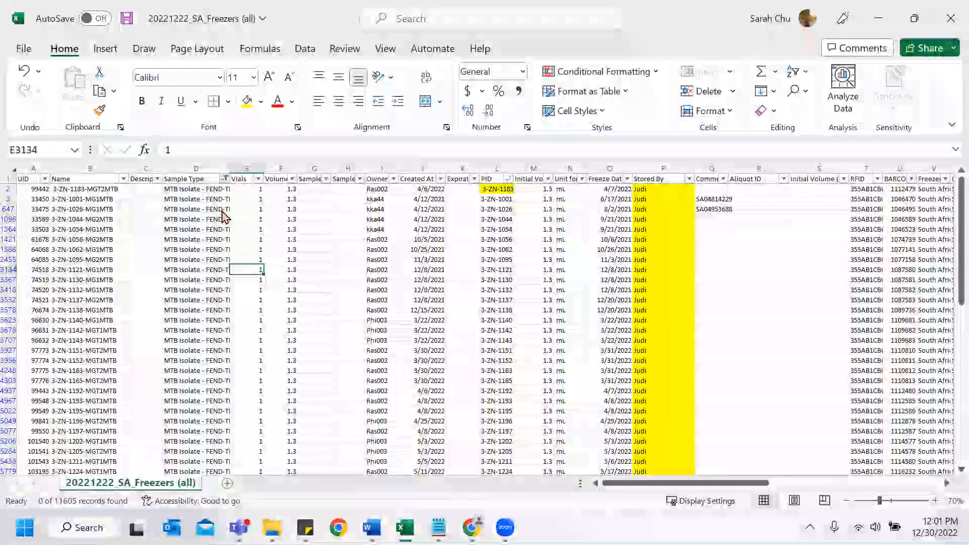
pyautogui.click(225, 180)
pyautogui.scroll(-1, 129, 405)
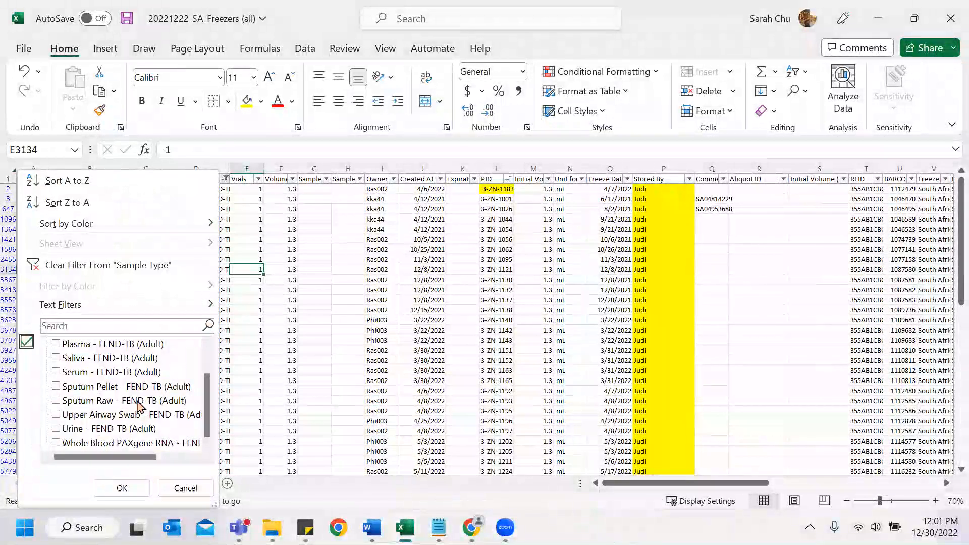
pyautogui.click(132, 444)
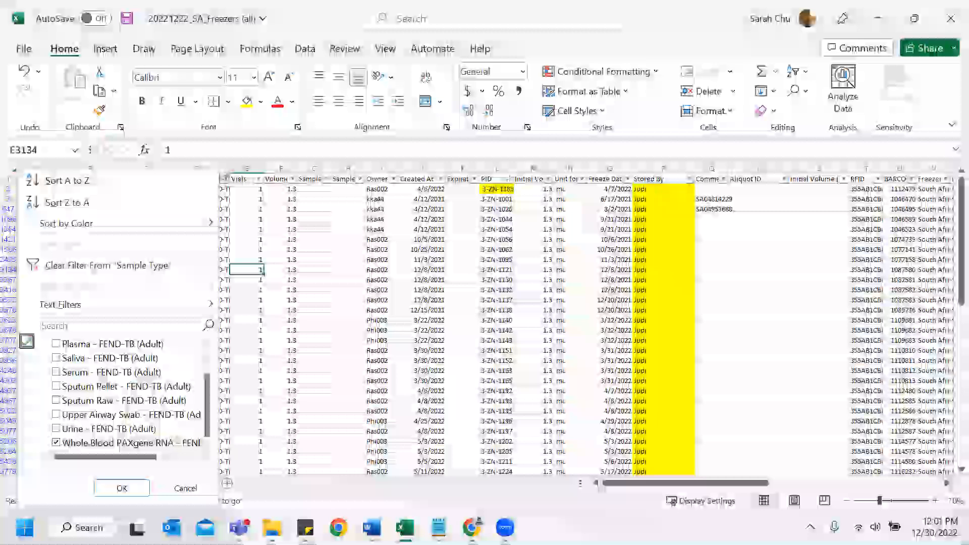
pyautogui.click(122, 488)
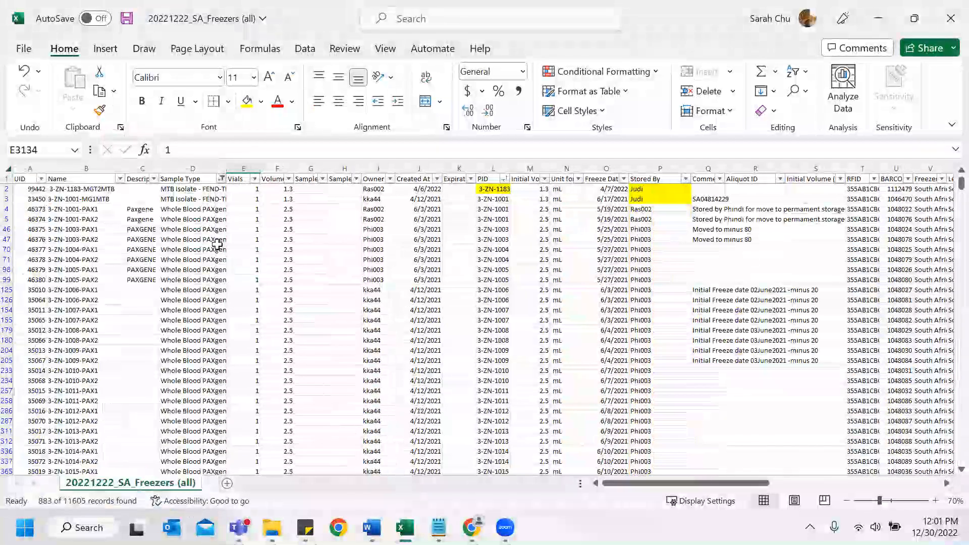
# Step: Look over the filtered rows' descriptions and names, and check the filter values of the PID column
pyautogui.click(142, 210)
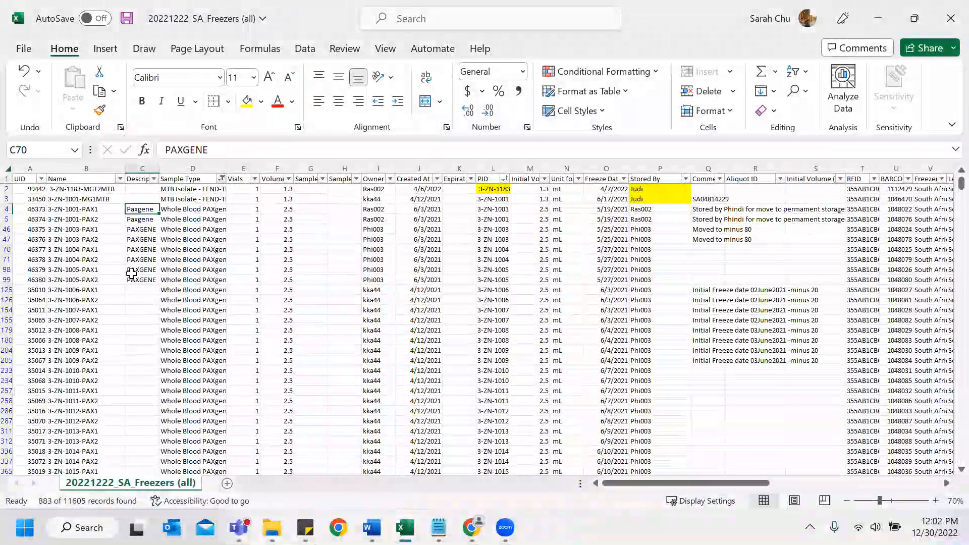
pyautogui.click(84, 186)
pyautogui.click(221, 179)
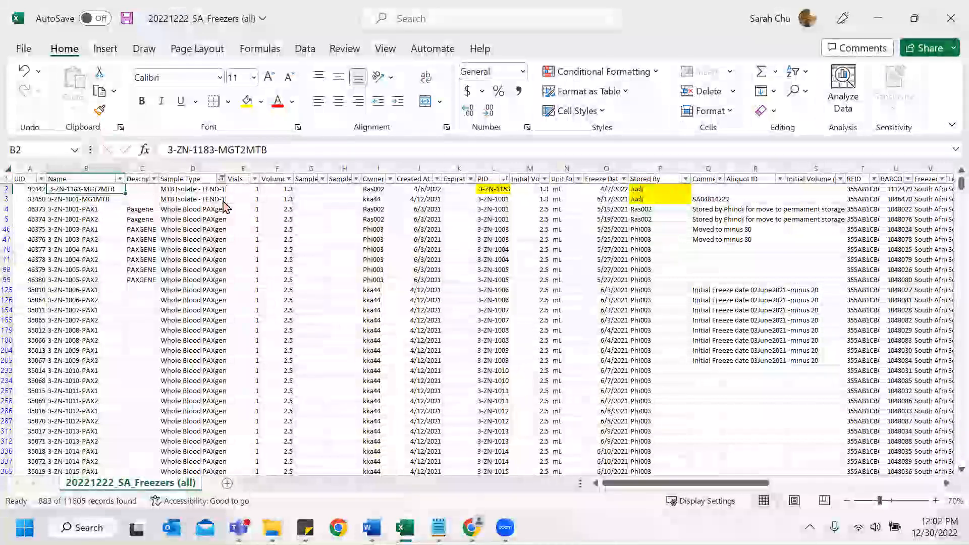
pyautogui.click(621, 248)
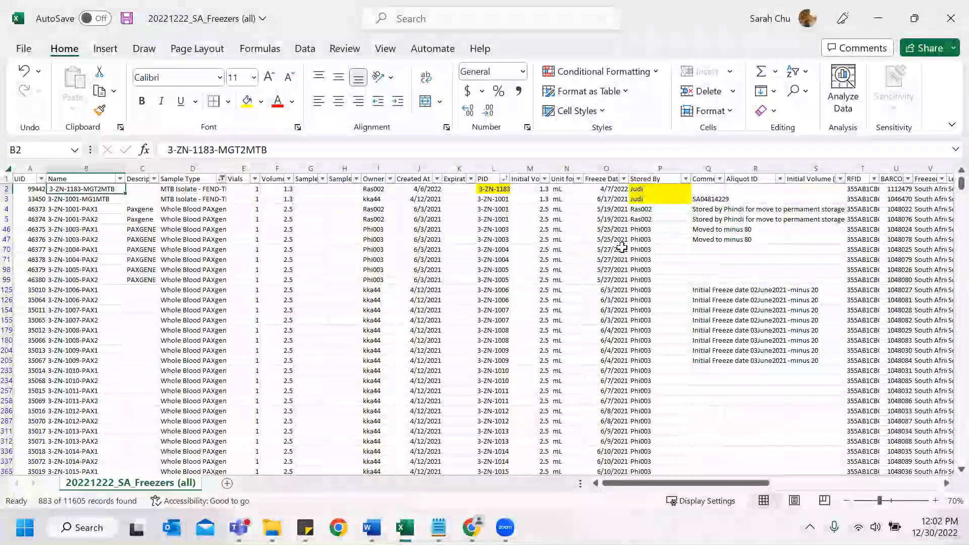
pyautogui.click(505, 179)
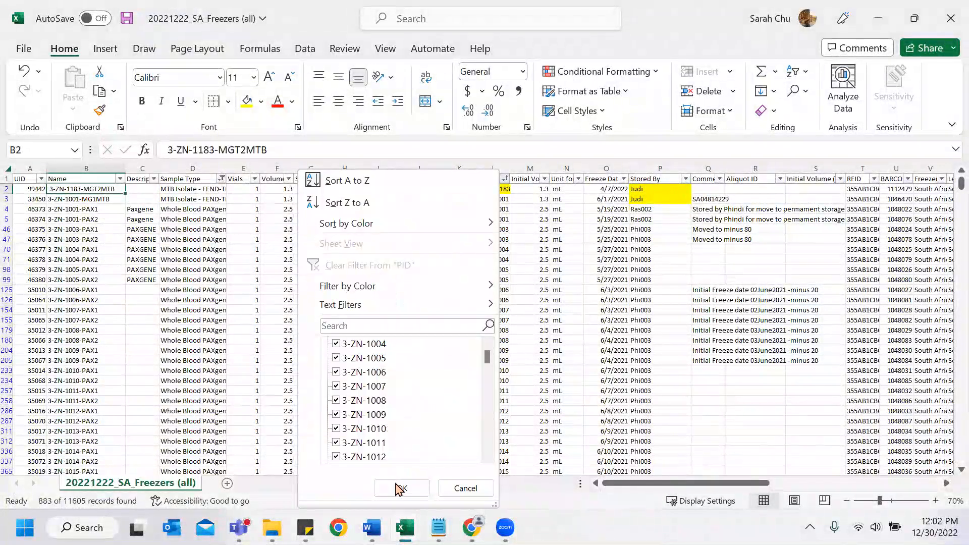
pyautogui.click(465, 488)
# Step: Remove MTB Isolate - FEND-TB (Adult) from the Sample Type filter, keeping only the Whole Blood PAXgene RNA samples
pyautogui.click(221, 179)
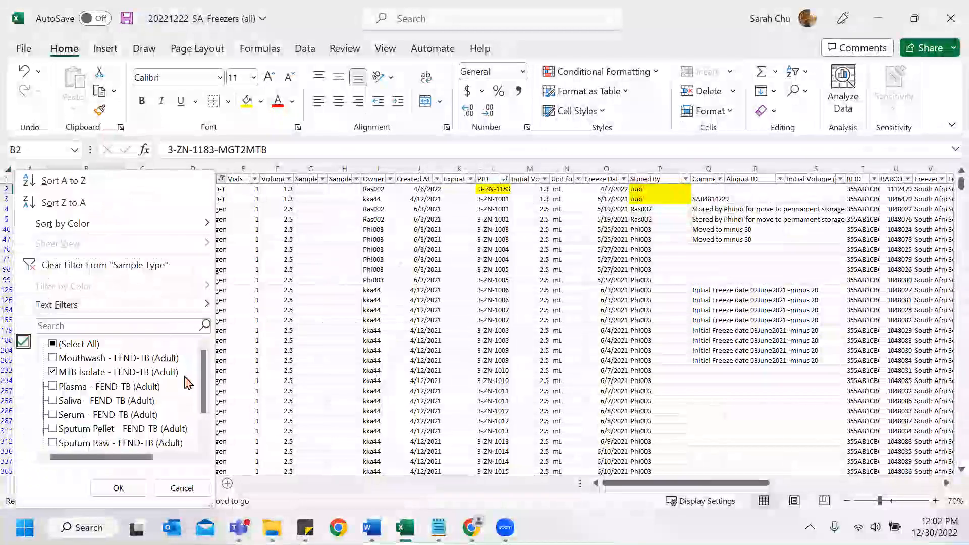
pyautogui.click(98, 372)
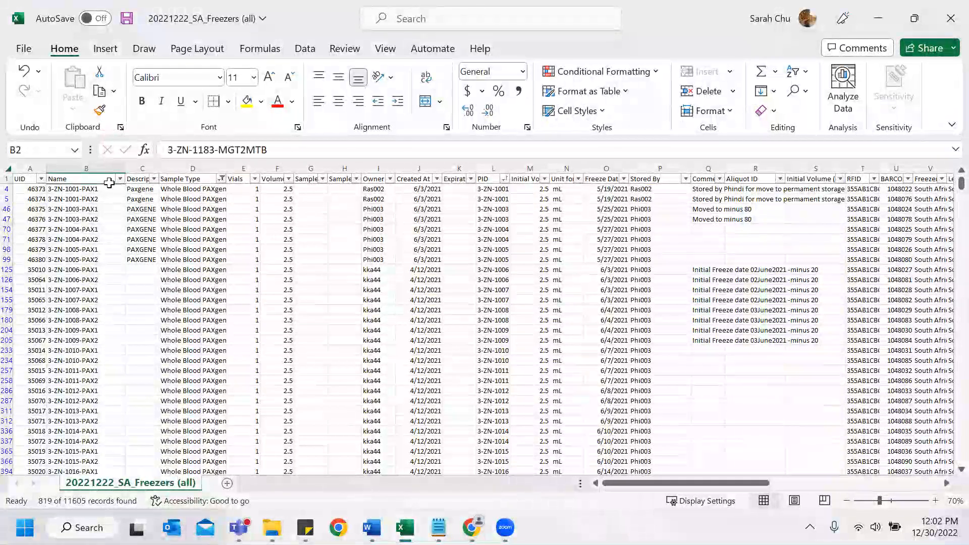
# Step: Check the filter values of the Name column and compare the sample names in the first rows
pyautogui.moveTo(316, 361); pyautogui.dragTo(305, 464)
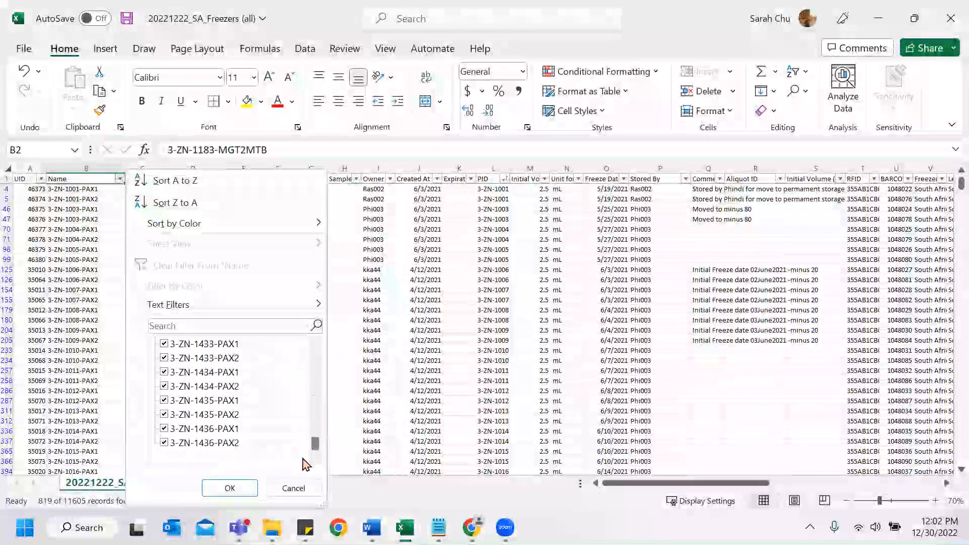
pyautogui.moveTo(304, 422); pyautogui.dragTo(303, 417)
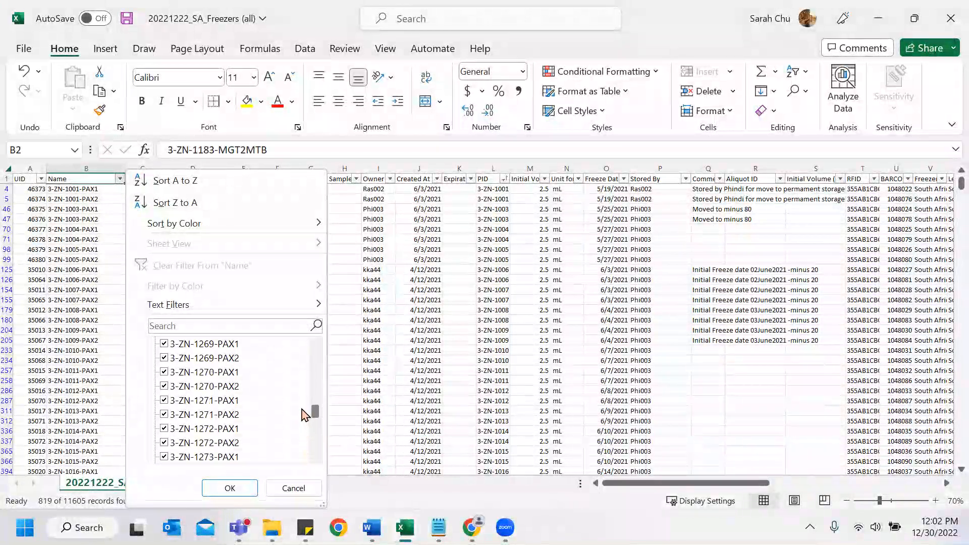
pyautogui.moveTo(300, 382); pyautogui.dragTo(306, 334)
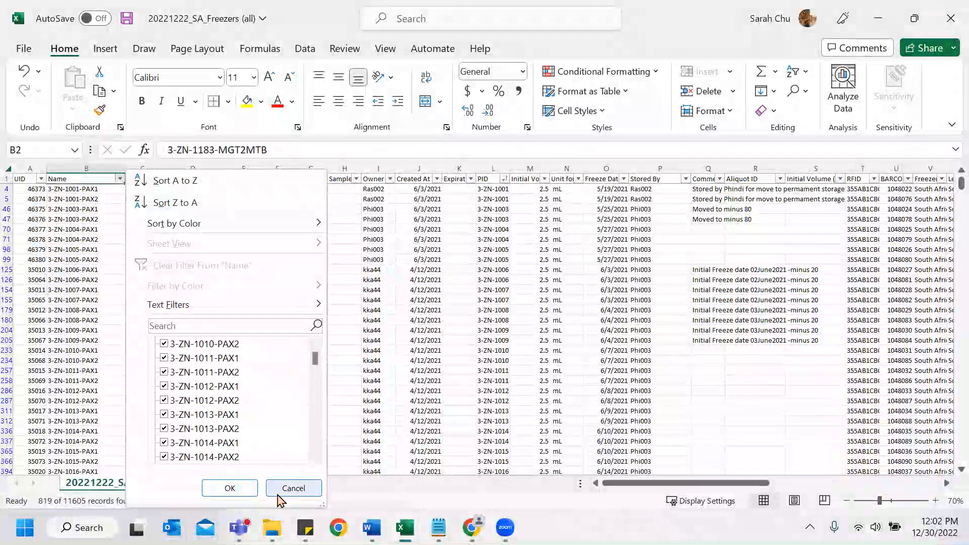
pyautogui.click(291, 489)
pyautogui.click(91, 196)
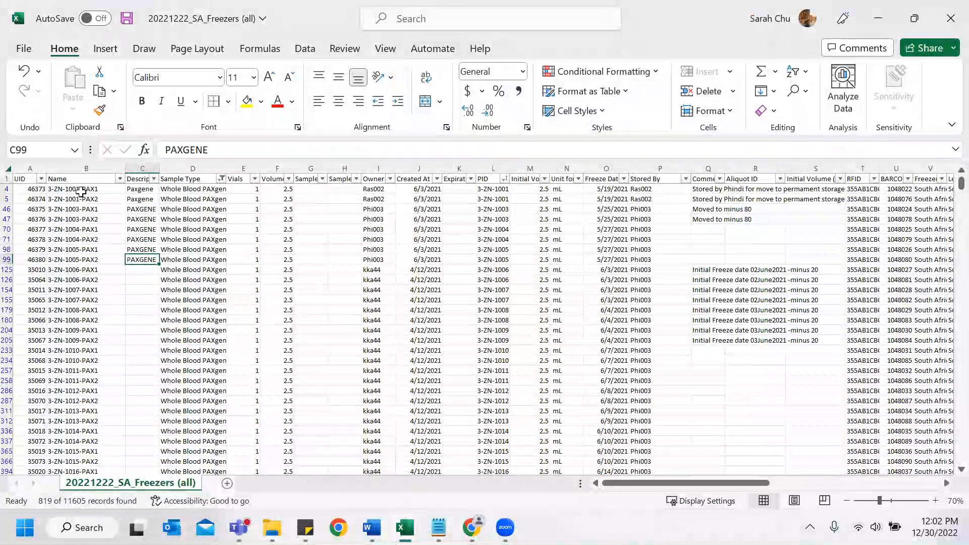
pyautogui.click(69, 216)
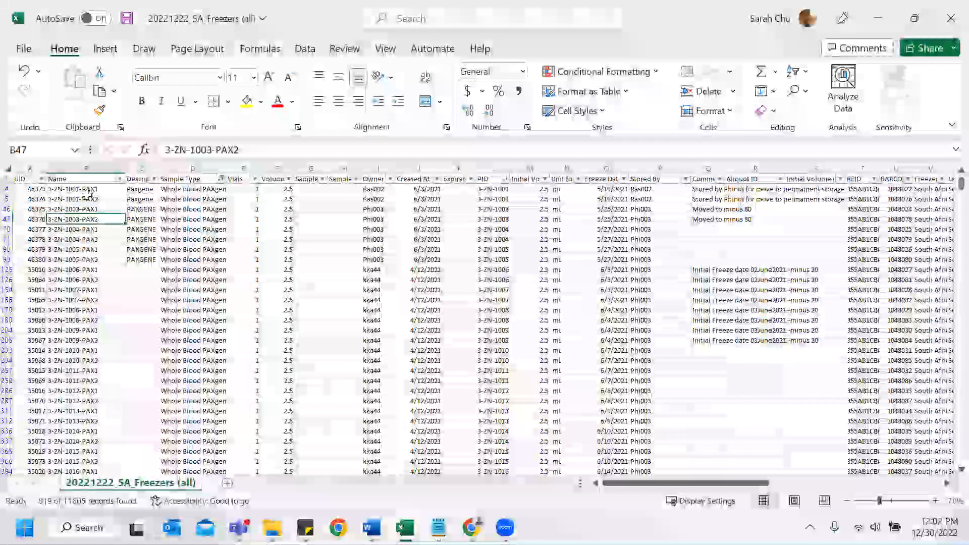
pyautogui.click(71, 190)
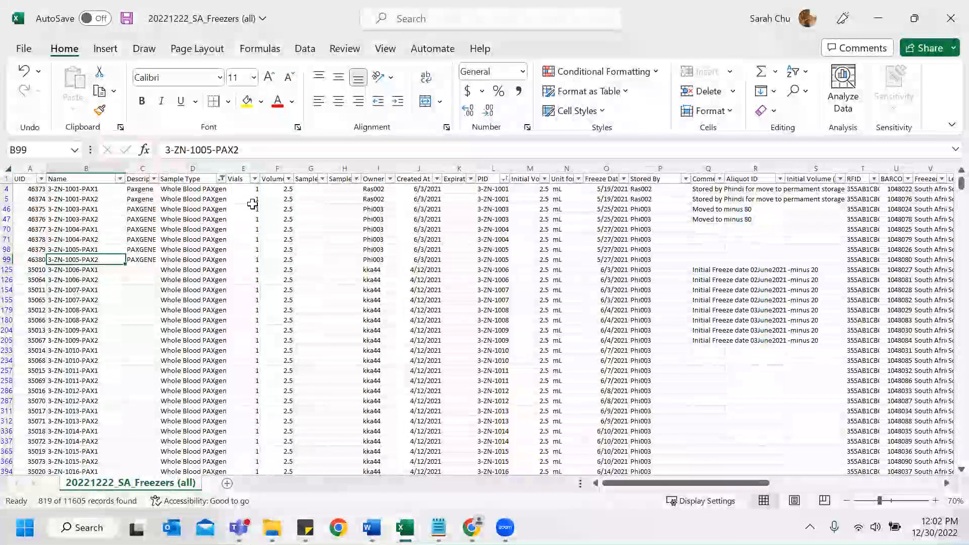
# Step: Check the filter values of the Vials, Volume, Created At and PID columns
pyautogui.click(255, 178)
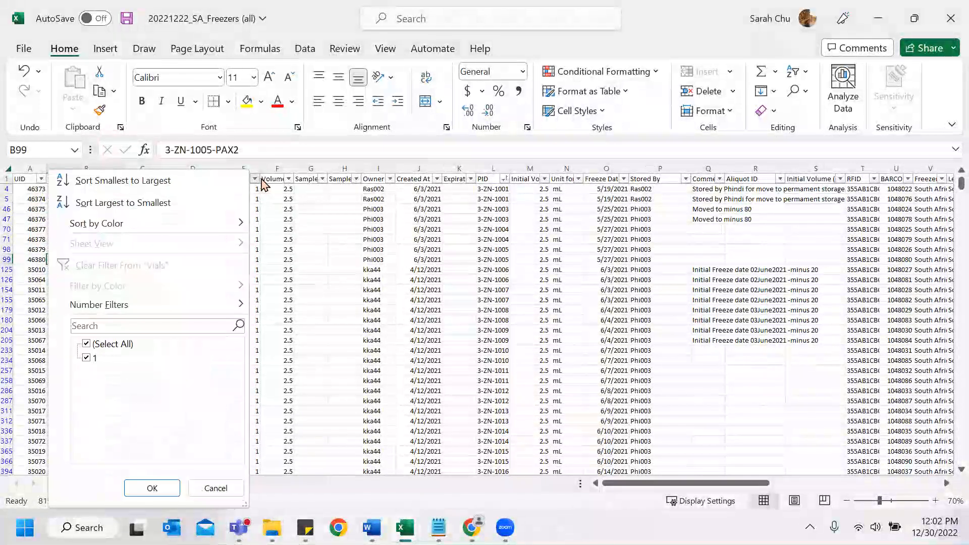
pyautogui.click(287, 179)
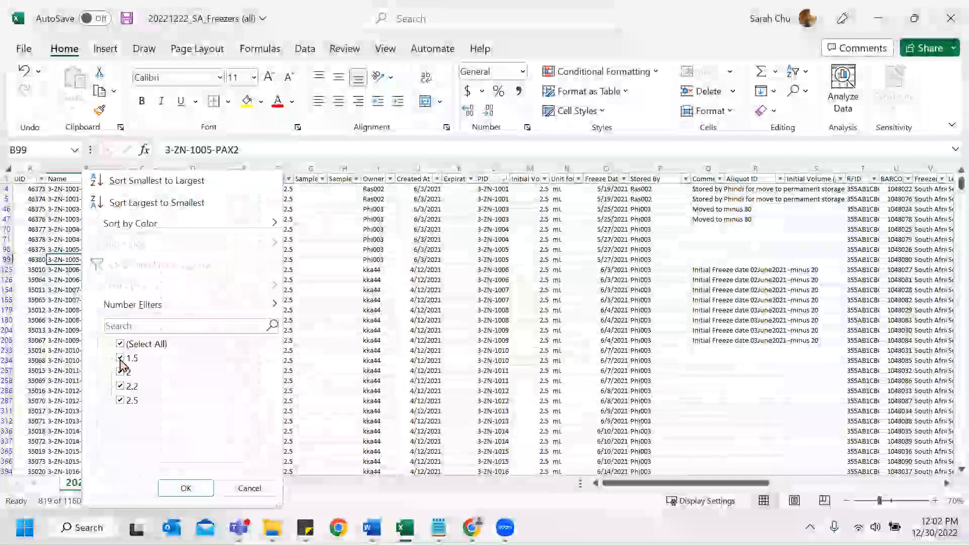
pyautogui.click(382, 224)
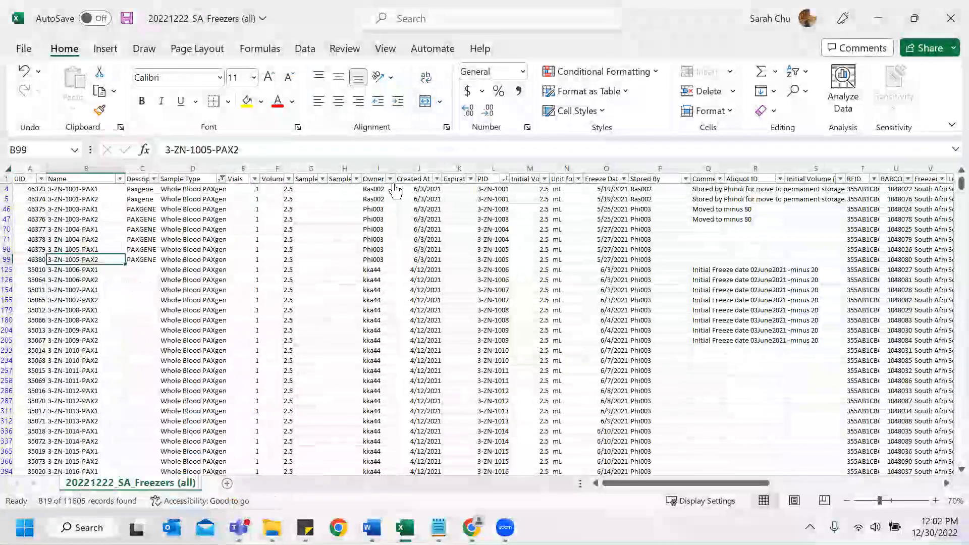
pyautogui.click(437, 180)
pyautogui.click(504, 179)
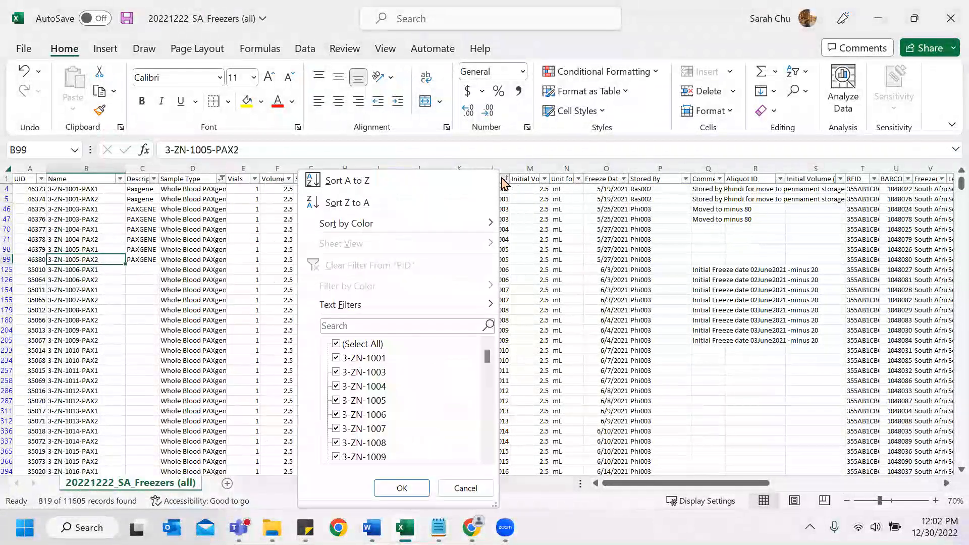
pyautogui.scroll(-5, 488, 362)
pyautogui.moveTo(489, 361); pyautogui.dragTo(488, 437)
pyautogui.click(465, 488)
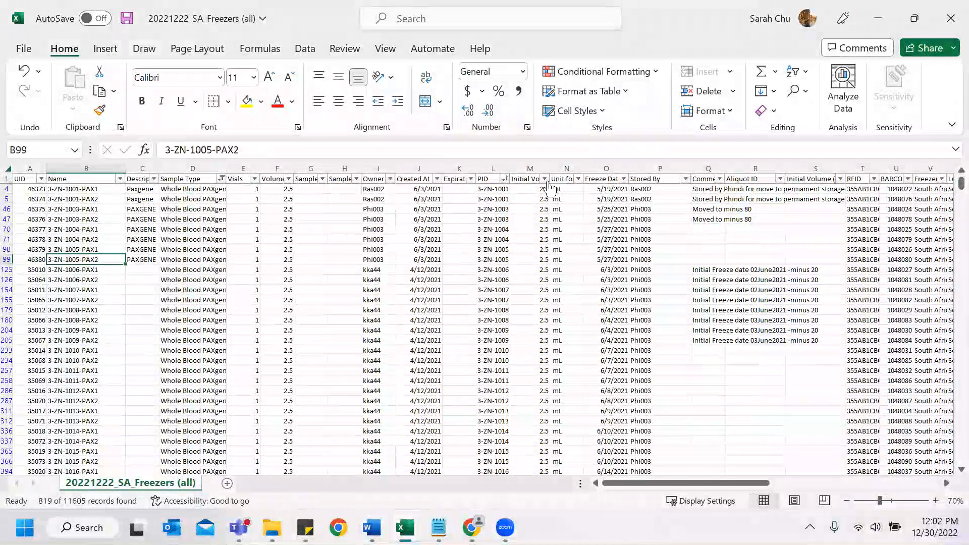
# Step: Check the filter values of the Initial Volume and volume unit columns, and look over the first rows' sample type and owner
pyautogui.click(544, 179)
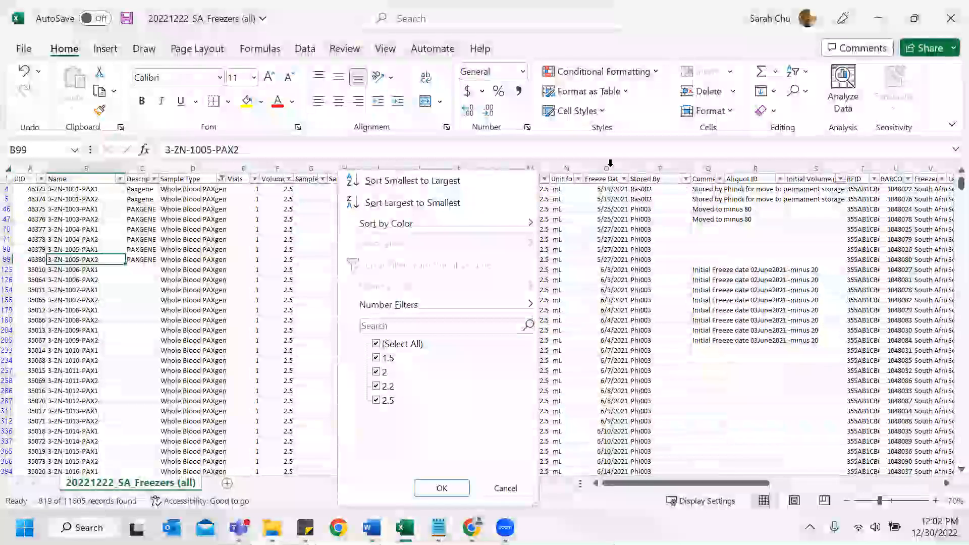
pyautogui.click(505, 488)
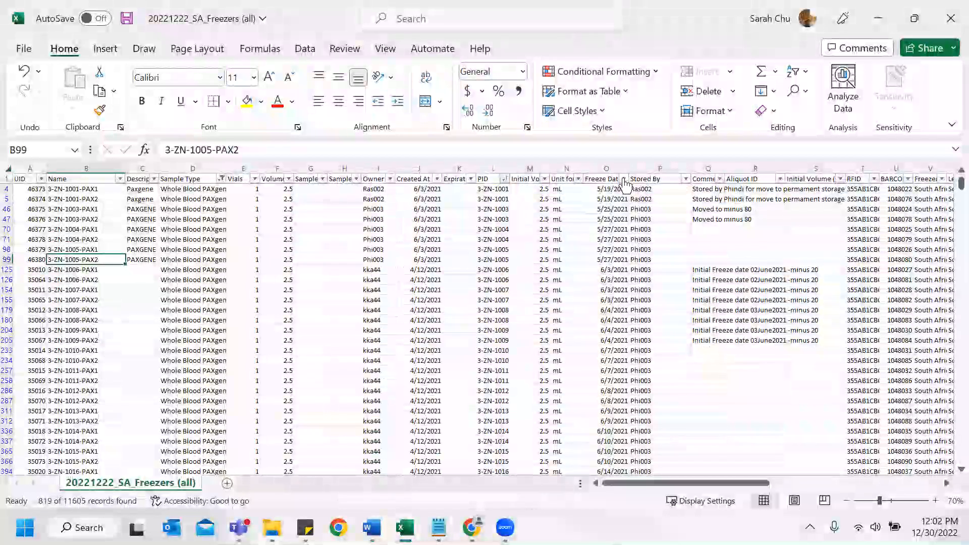
pyautogui.click(578, 178)
pyautogui.click(679, 243)
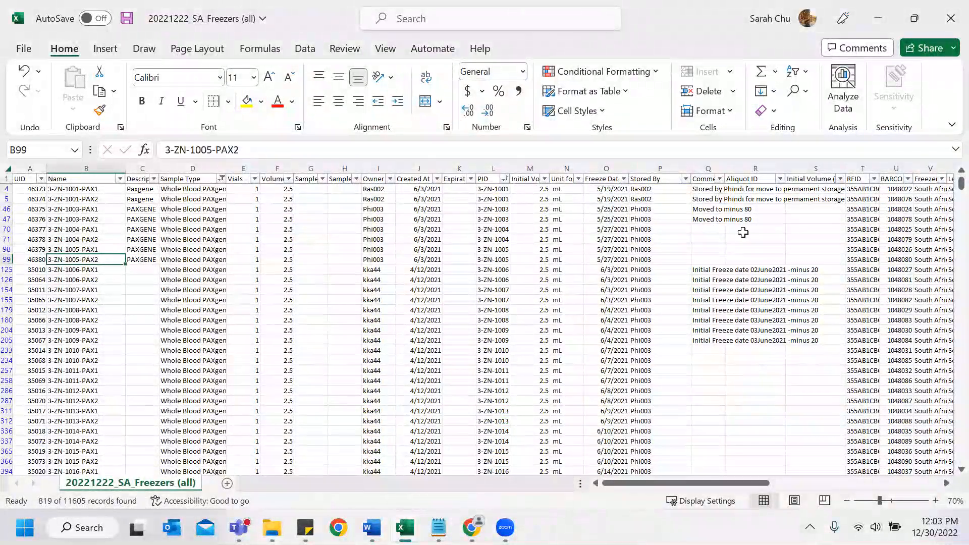
pyautogui.click(631, 187)
pyautogui.click(188, 188)
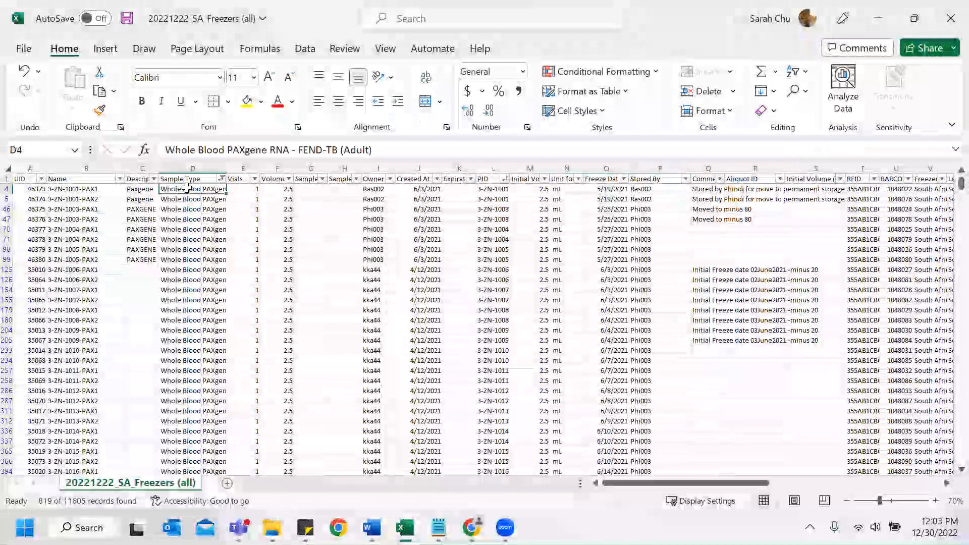
pyautogui.click(373, 239)
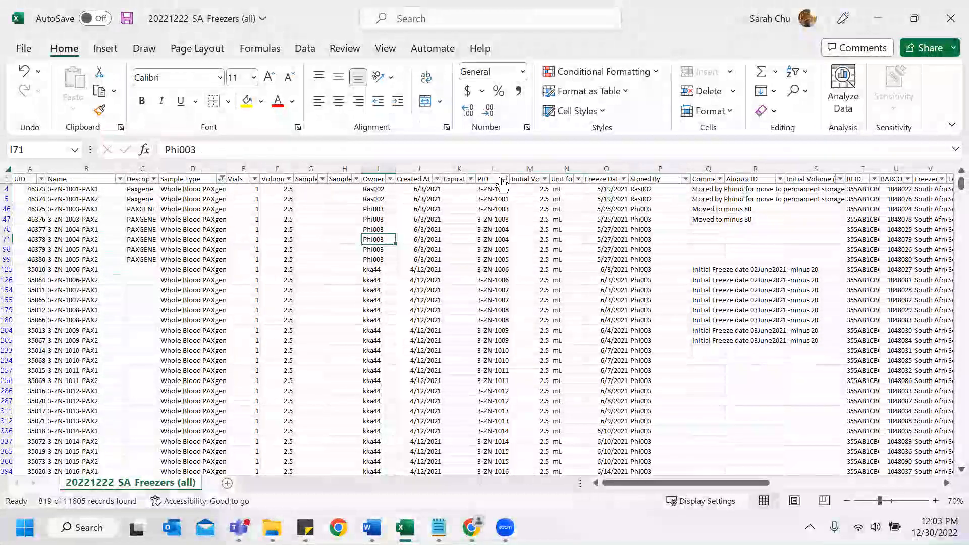
# Step: Insert a new column before Freeze Date and give it the header "***"
pyautogui.click(561, 168)
pyautogui.click(603, 169)
pyautogui.rightClick(601, 169)
pyautogui.click(641, 328)
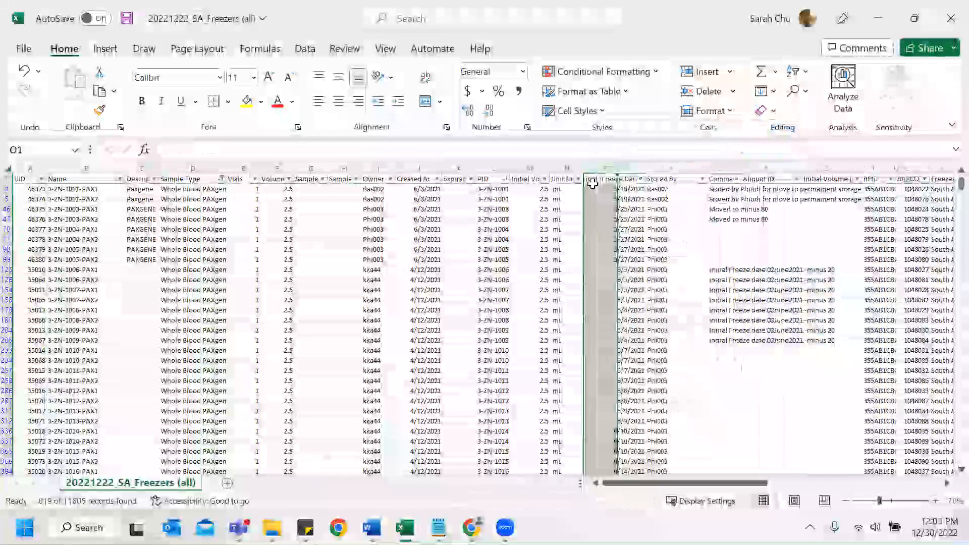
pyautogui.click(593, 180)
pyautogui.write('***')
pyautogui.press('Return')
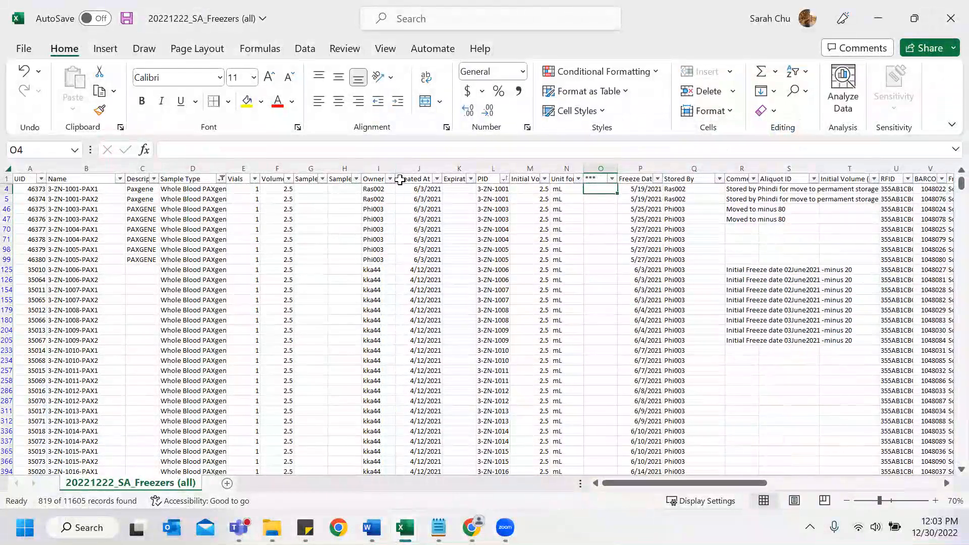
# Step: Enter the formula =IF(F4<>M4,"x"," ") in O4 to flag rows whose volume and initial volume differ
pyautogui.write('=if')
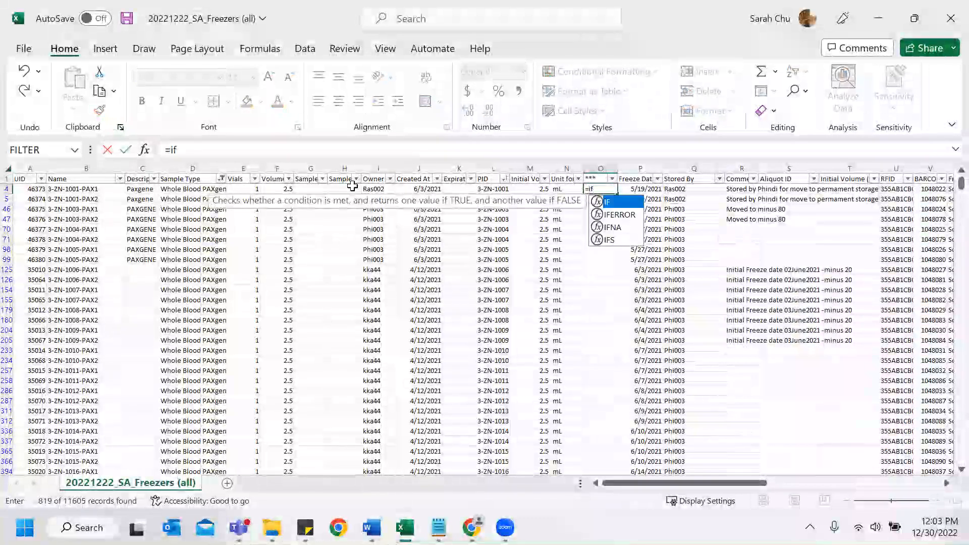
pyautogui.click(279, 189)
pyautogui.write('<')
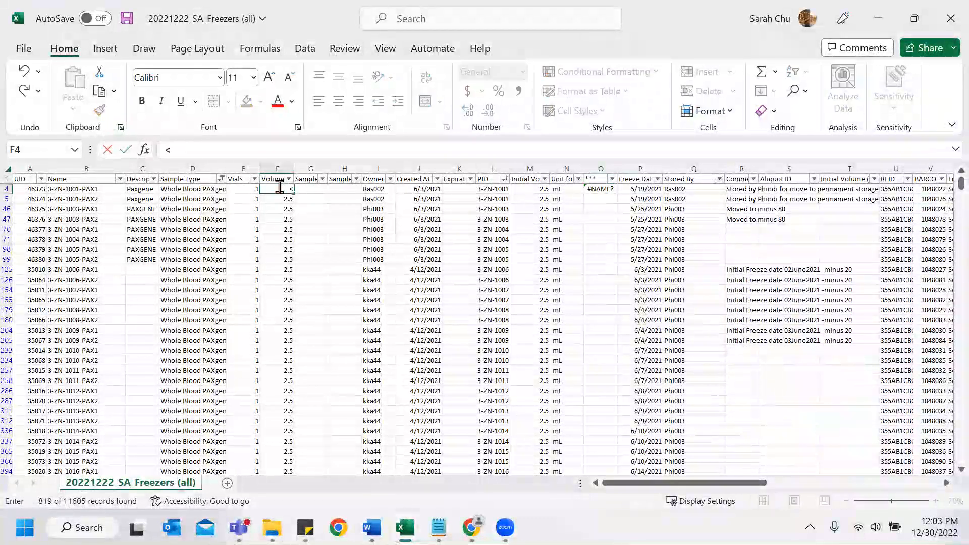
pyautogui.press('Escape')
pyautogui.click(600, 192)
pyautogui.click(382, 151)
pyautogui.write('(F4')
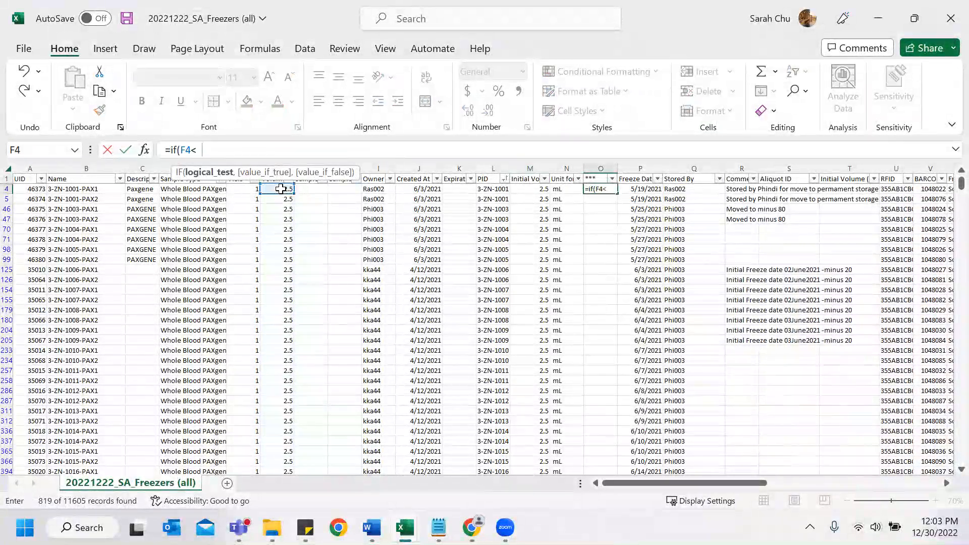
pyautogui.write('<>')
pyautogui.click(545, 187)
pyautogui.write(',')
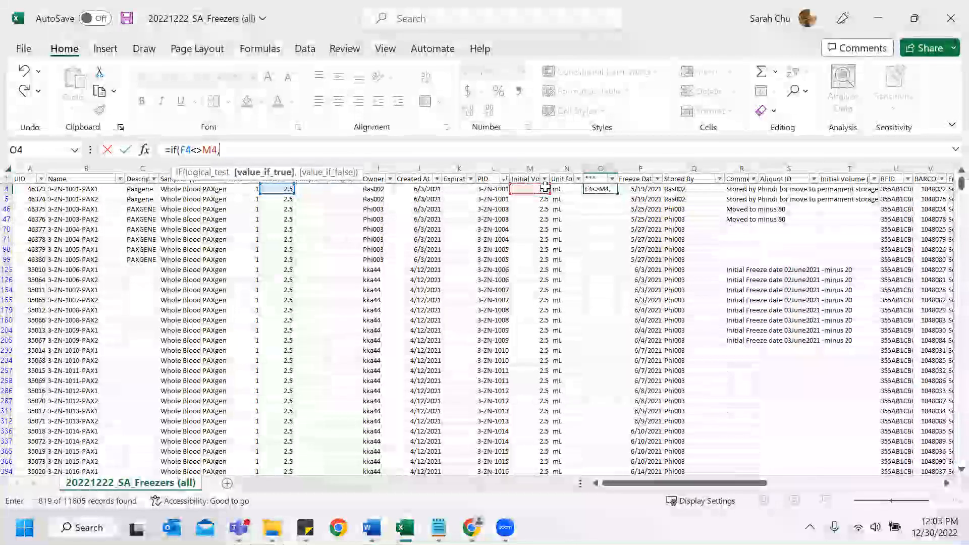
pyautogui.write('"x","')
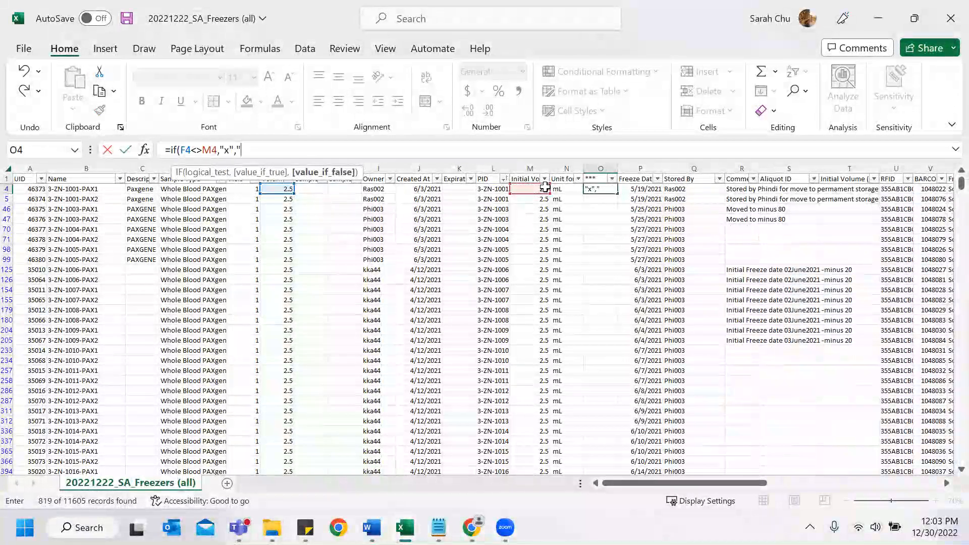
pyautogui.write(' "')
pyautogui.press('Return')
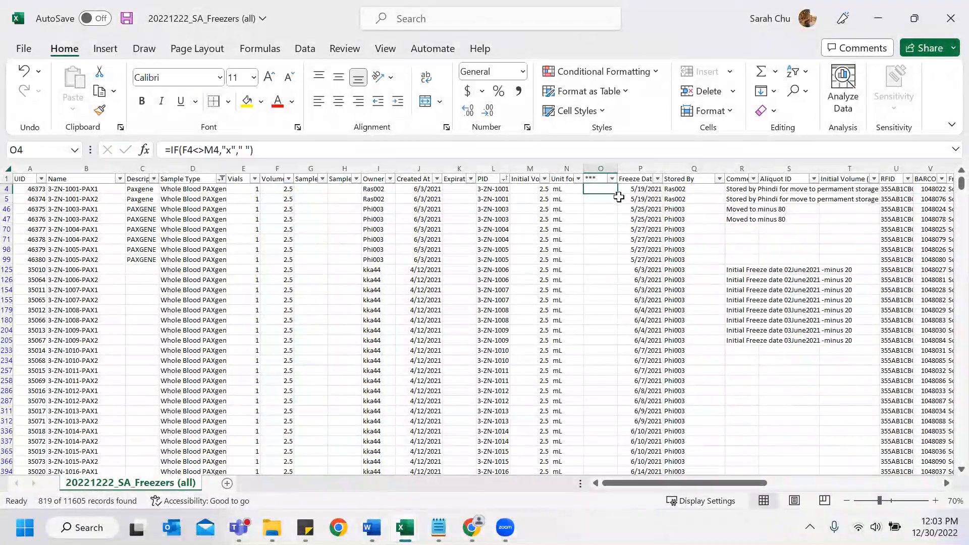
# Step: Fill the formula down the *** column and filter that column to show only the rows marked x
pyautogui.hotkey('ctrl', 'space')
pyautogui.click(612, 179)
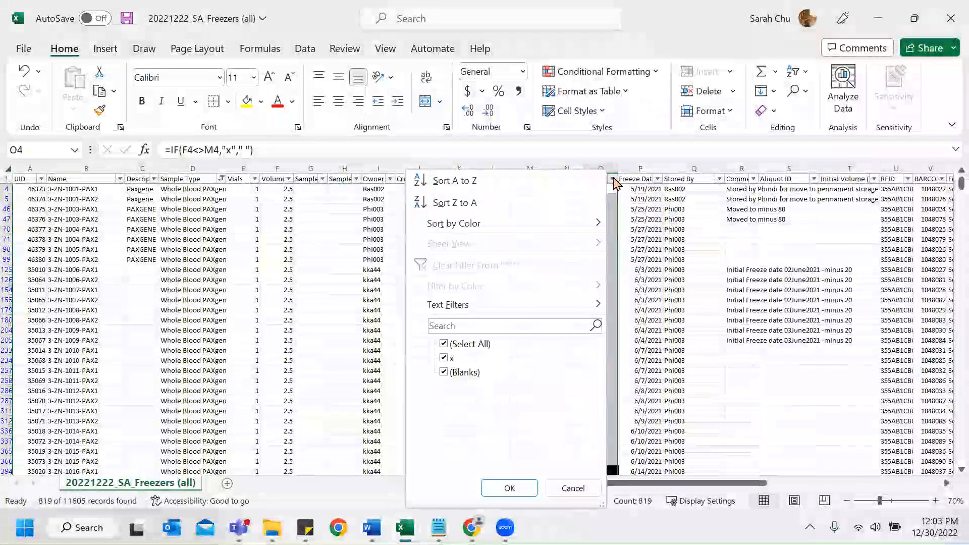
pyautogui.click(444, 343)
pyautogui.click(444, 357)
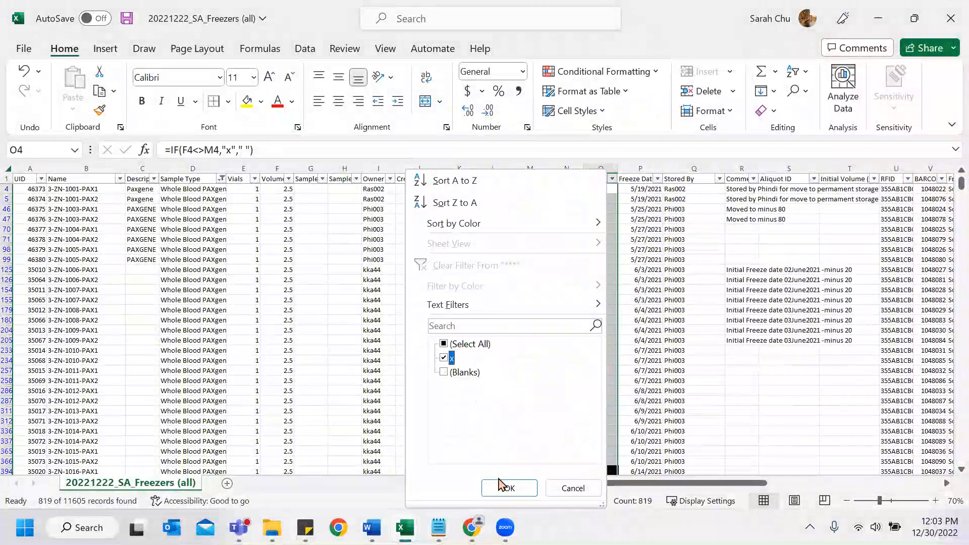
pyautogui.click(509, 488)
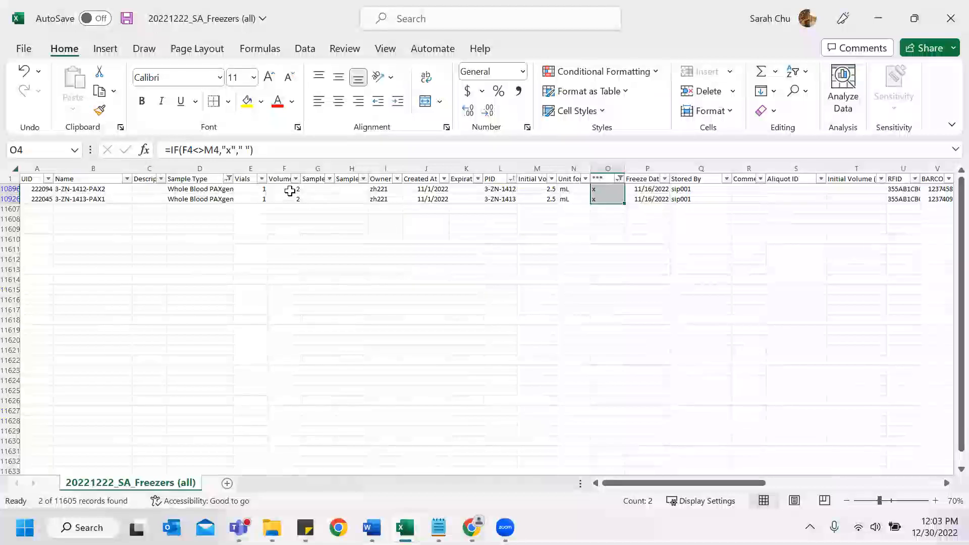
# Step: Highlight the Volume and Initial Volume cells of the two filtered rows in yellow
pyautogui.moveTo(291, 190); pyautogui.dragTo(294, 197)
pyautogui.hotkey('ctrl', 'd')
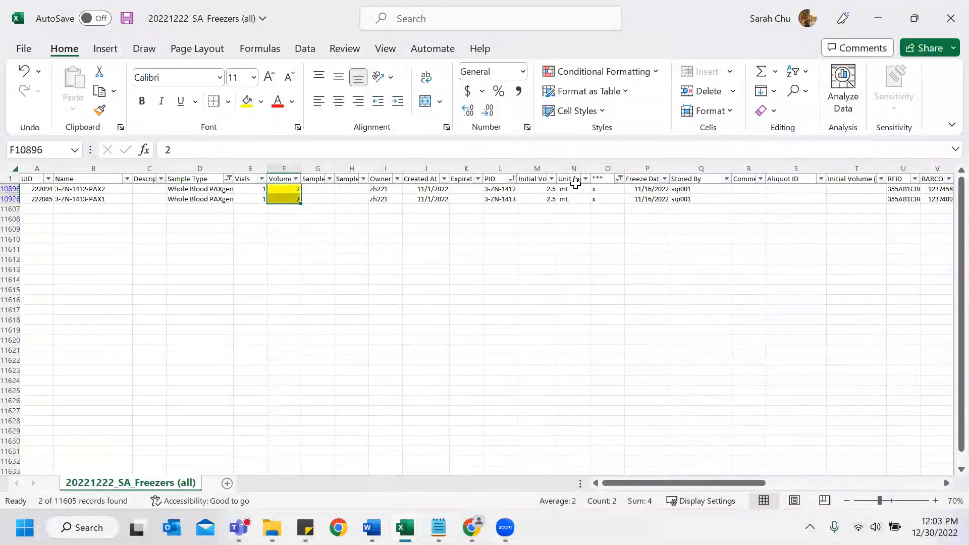
pyautogui.moveTo(536, 188); pyautogui.dragTo(538, 199)
# Step: Enter "Volume and initial volume do not match." as the query comment in AE10896
pyautogui.moveTo(609, 487); pyautogui.dragTo(744, 489)
pyautogui.click(748, 199)
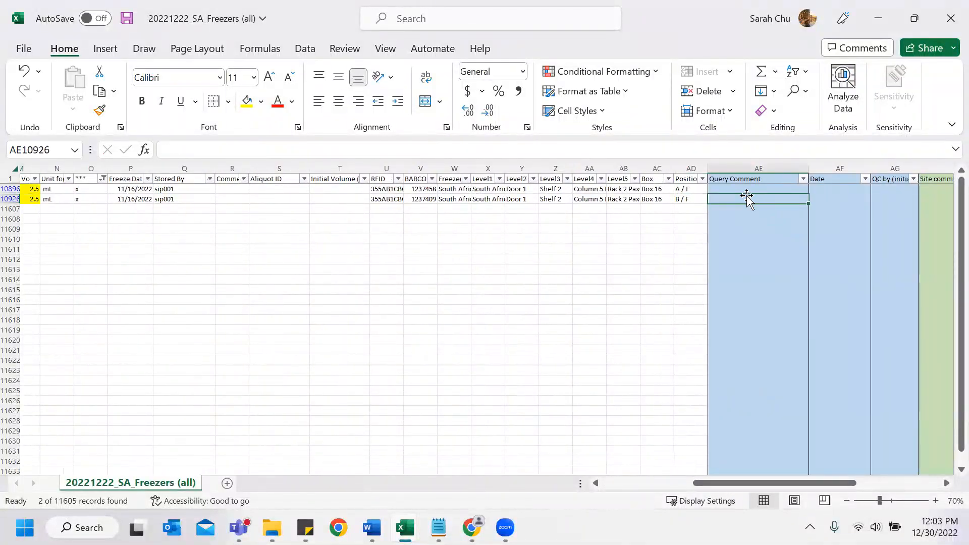
pyautogui.press('capslock')
pyautogui.write('P')
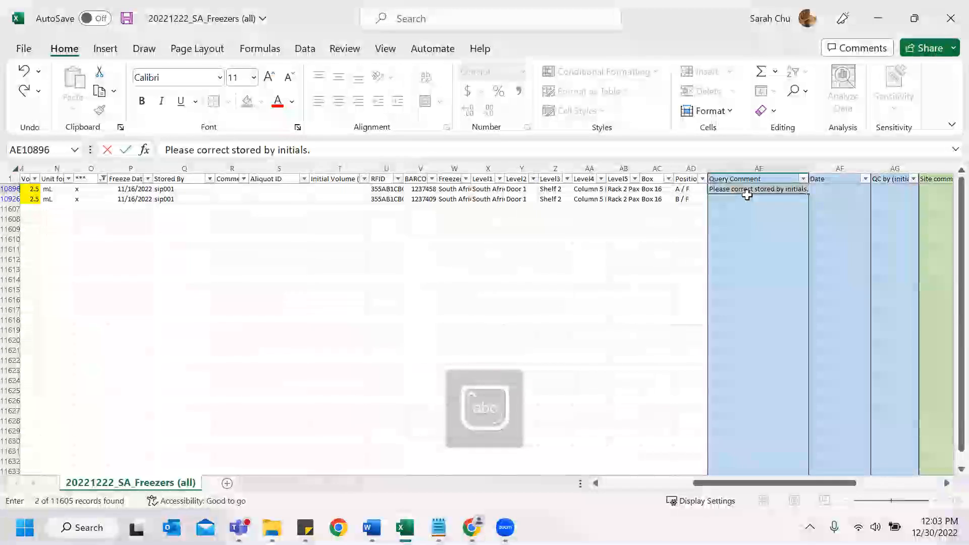
pyautogui.press('BackSpace')
pyautogui.press('BackSpace')
pyautogui.write('V')
pyautogui.press('capslock')
pyautogui.write('olume and initia')
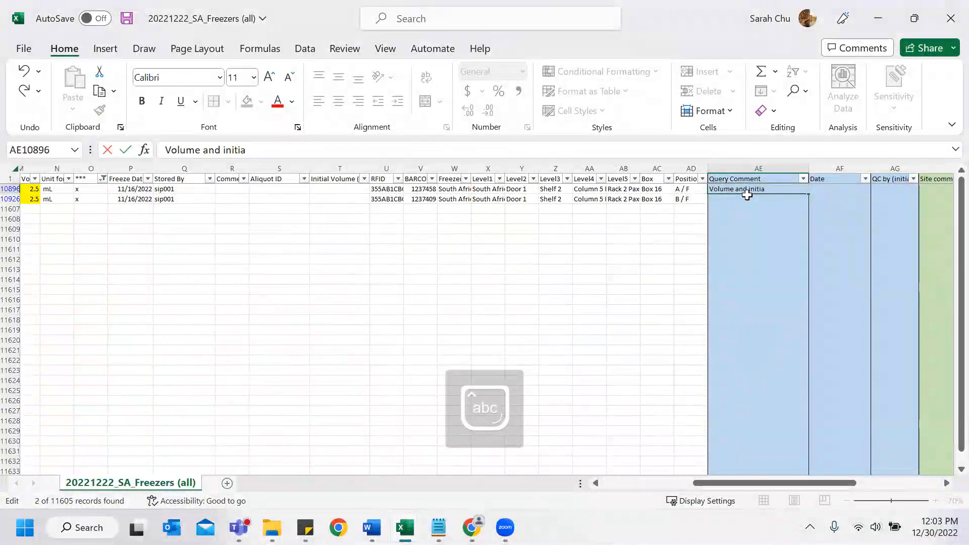
pyautogui.write('l volume do not match.')
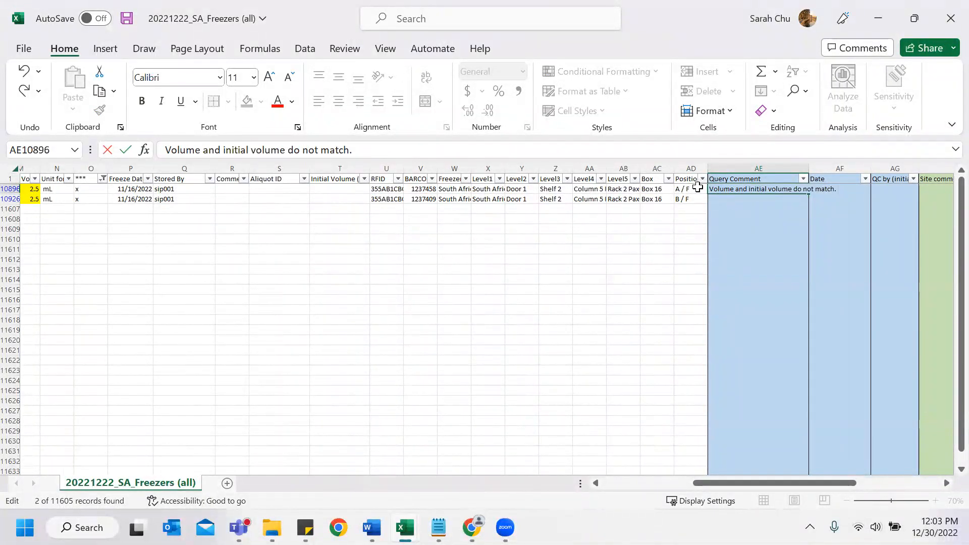
# Step: Reword the query comment in AE10896 to "Please confirm as volume and initial volume do not match."
pyautogui.click(169, 147)
pyautogui.write('Please con')
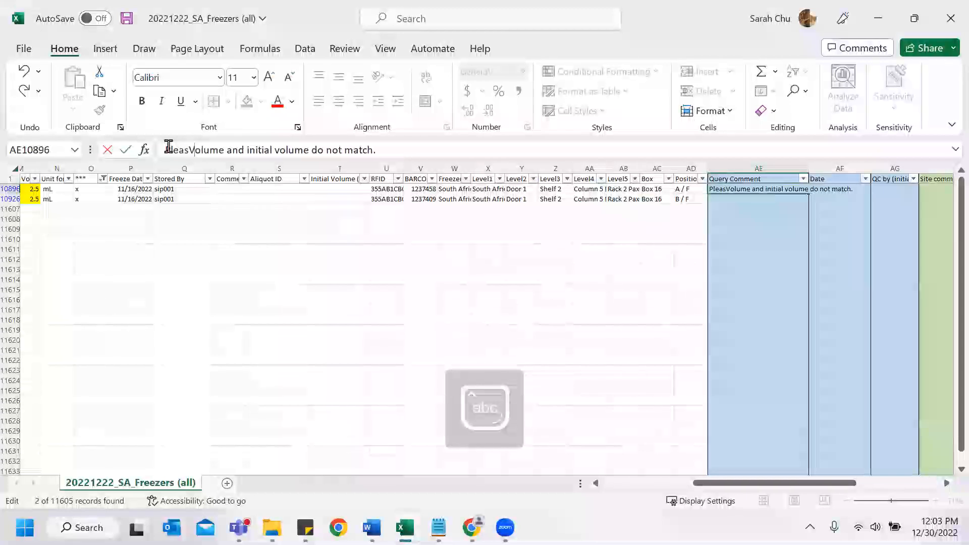
pyautogui.write('firm as')
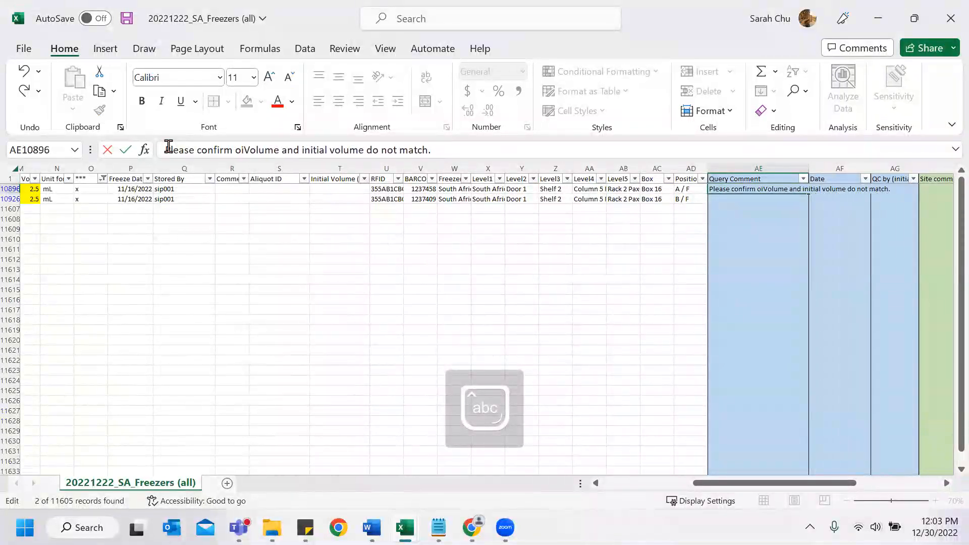
pyautogui.press('Delete')
pyautogui.write('v')
pyautogui.click(669, 209)
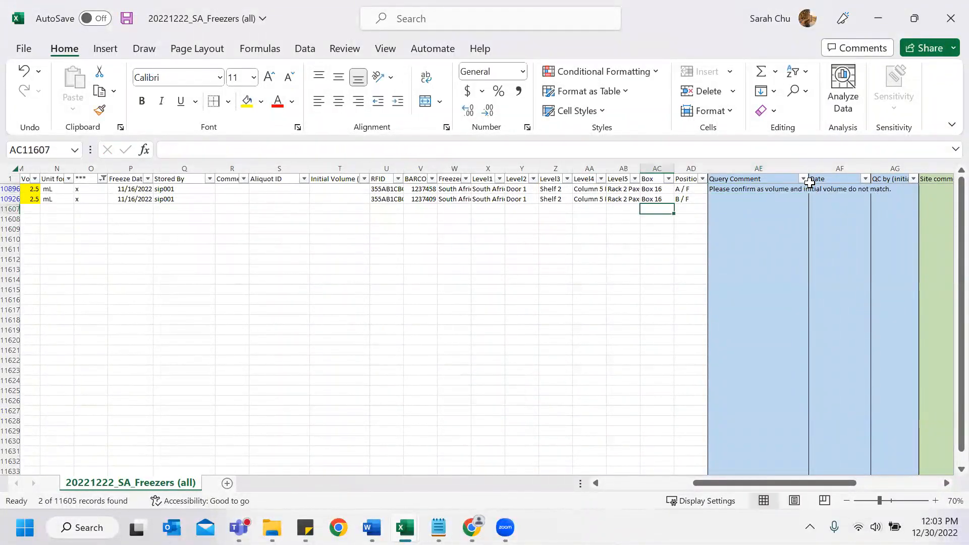
# Step: Enter the date 12-30-2022 and the reviewer's QC initials beside the query comment in row 10896
pyautogui.write('12-30-2')
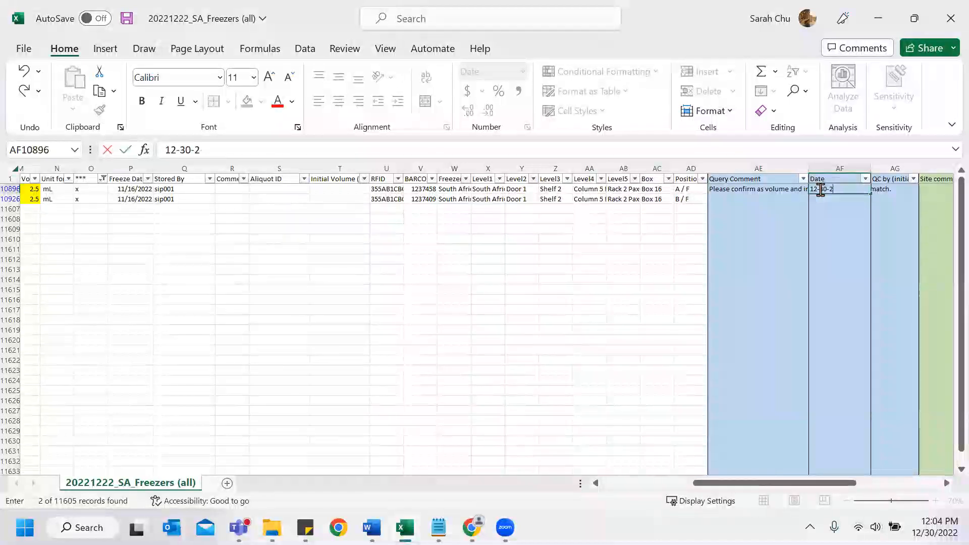
pyautogui.press('Tab')
pyautogui.press('capslock')
pyautogui.write('SC')
# Step: Copy the query comment, date and QC initials from row 10896 into row 10926
pyautogui.press('Left')
pyautogui.press('Left')
pyautogui.hotkey('shift', 'Right')
pyautogui.hotkey('shift', 'Right')
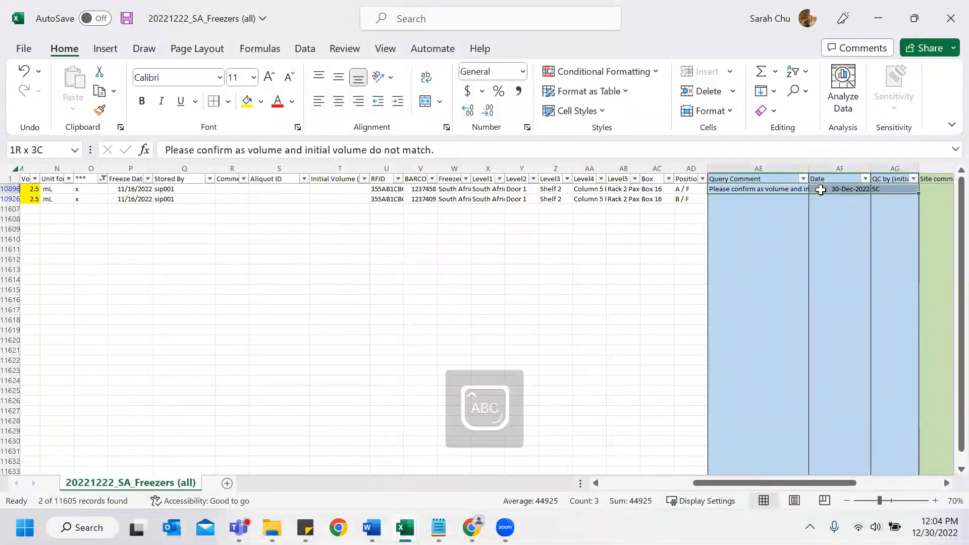
pyautogui.hotkey('ctrl', 'c')
pyautogui.click(779, 202)
pyautogui.hotkey('ctrl', 'v')
# Step: Clear the x-only filter on the *** column so all Whole Blood PAXgene rows are shown
pyautogui.moveTo(506, 527)
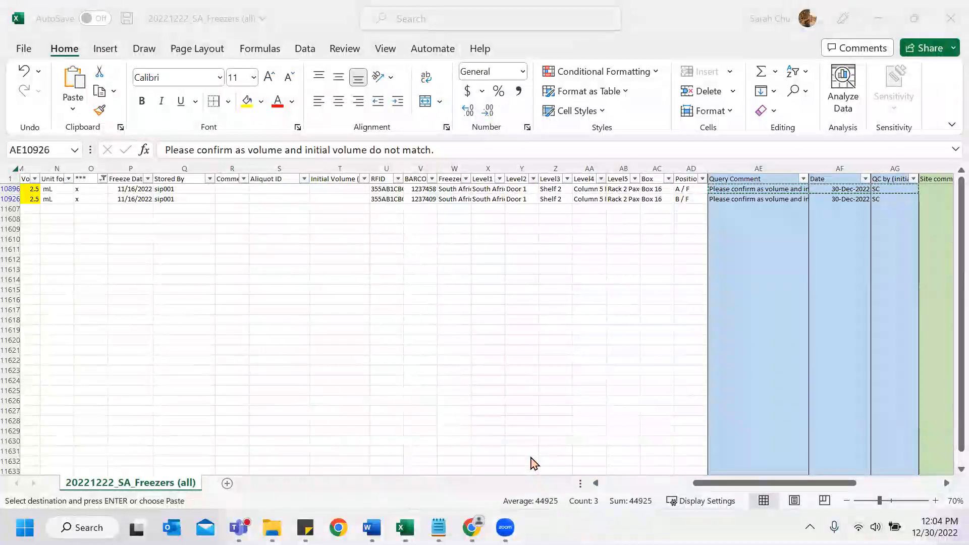
pyautogui.moveTo(484, 472)
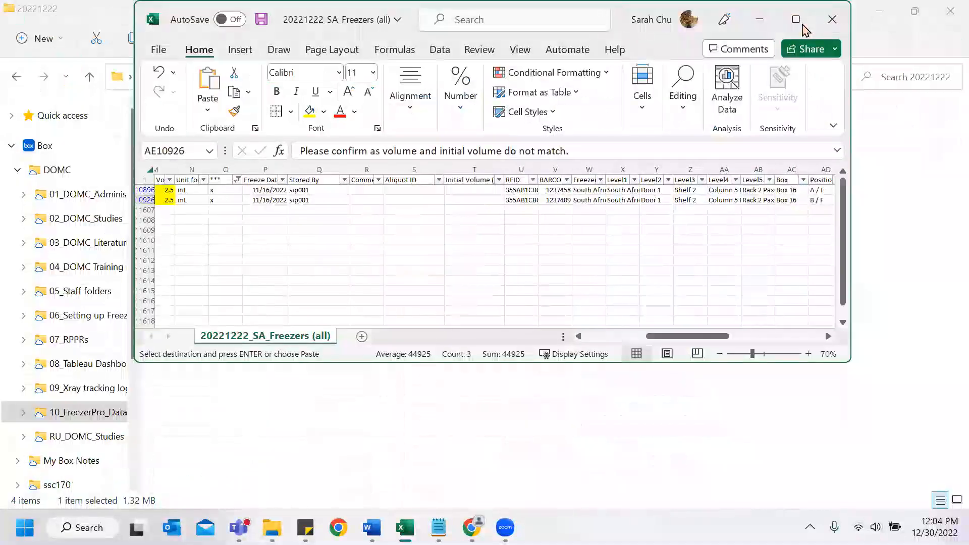
pyautogui.doubleClick(802, 26)
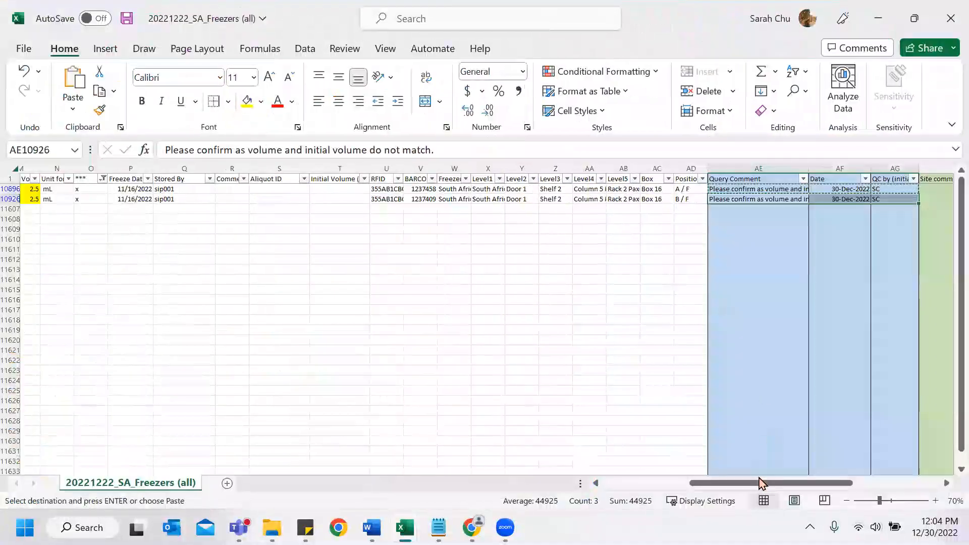
pyautogui.hscroll(-5, 409, 186)
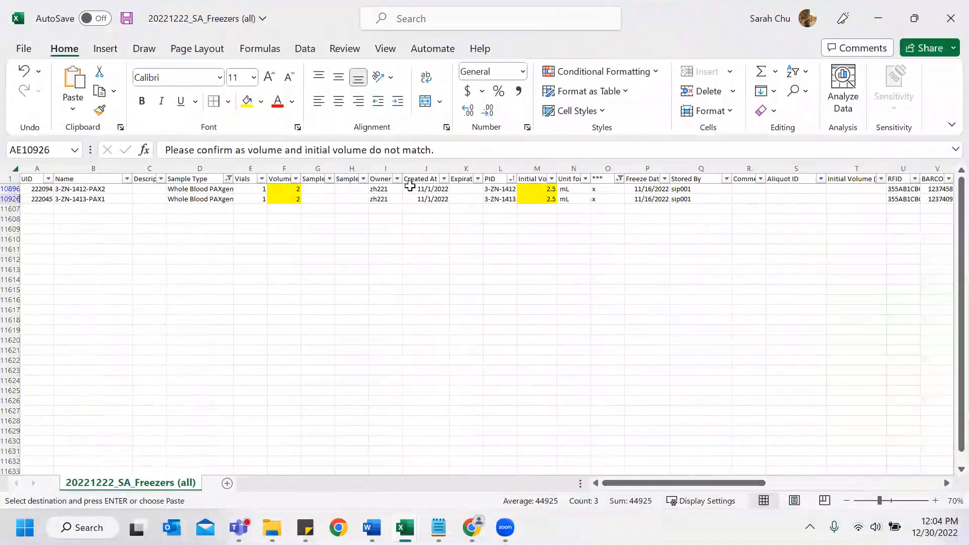
pyautogui.click(511, 179)
pyautogui.click(319, 184)
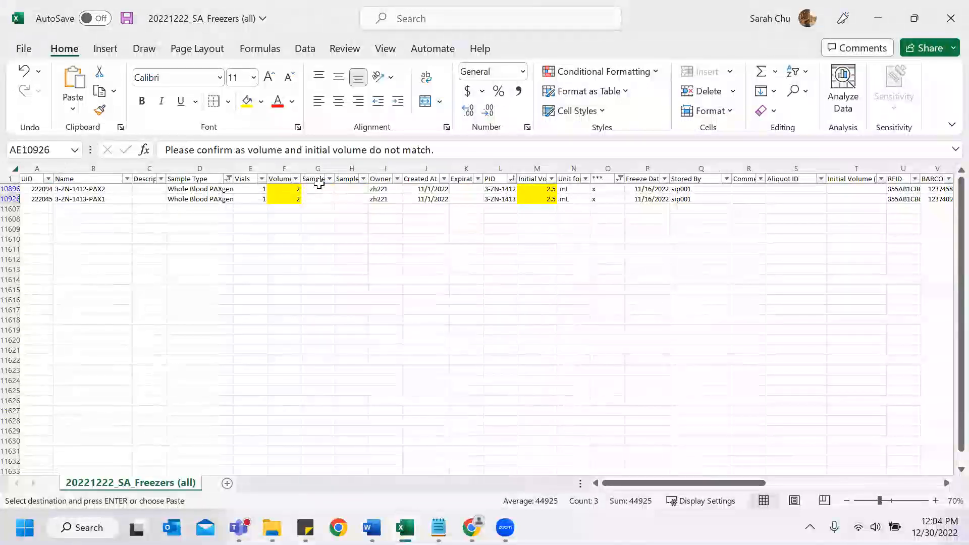
pyautogui.click(229, 178)
pyautogui.click(620, 179)
pyautogui.click(620, 179)
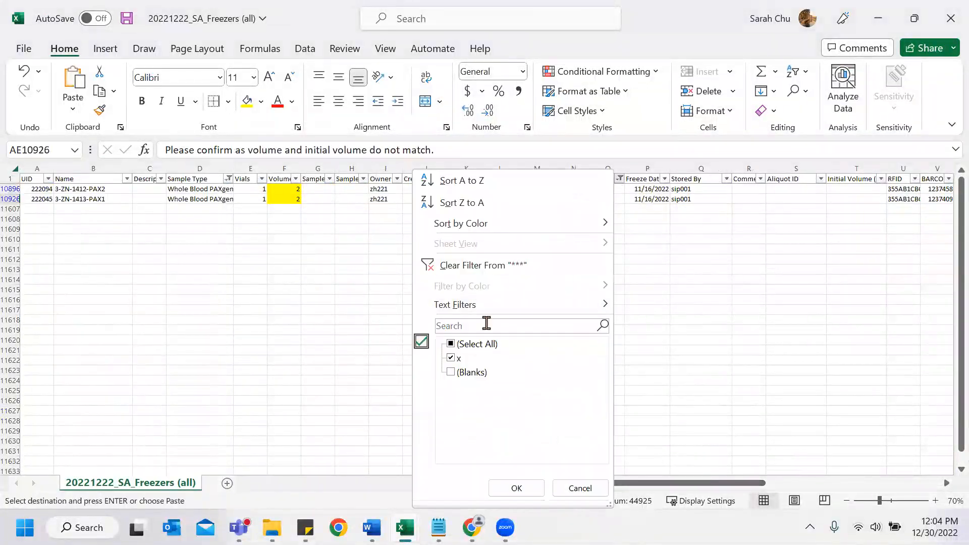
pyautogui.click(456, 345)
pyautogui.click(525, 488)
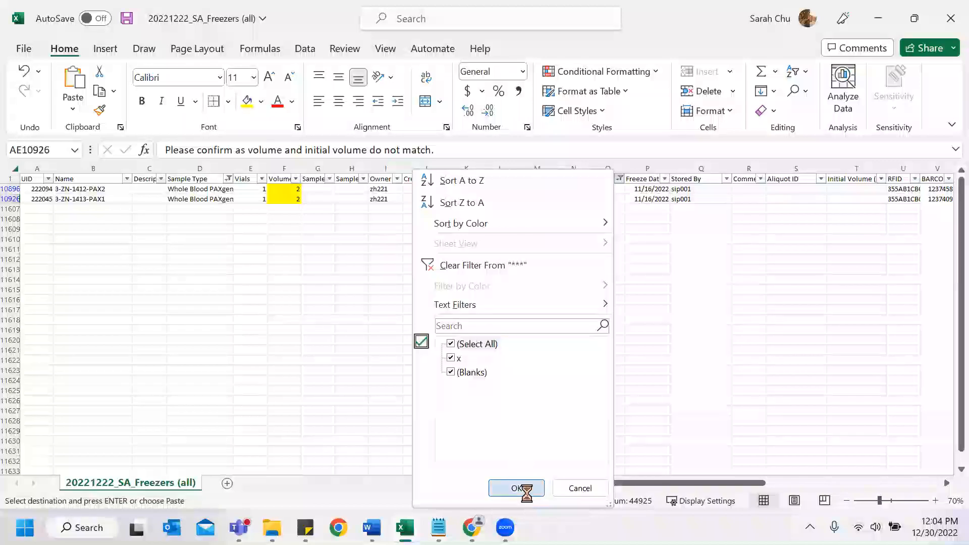
# Step: Change the formula in O4 to =IF(P4<J4,"x"," ") to flag freeze dates earlier than the created date
pyautogui.click(601, 189)
pyautogui.scroll(5, 601, 189)
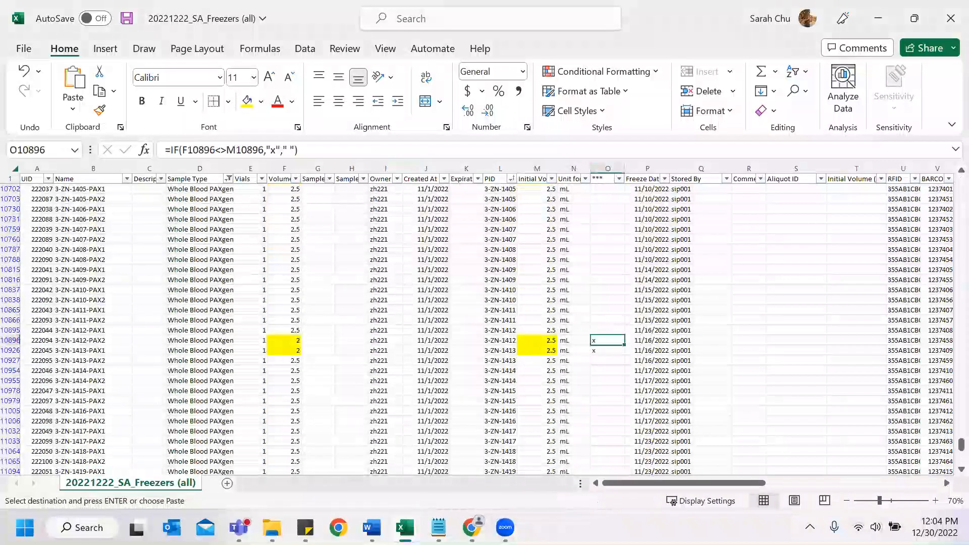
pyautogui.scroll(6, 949, 404)
pyautogui.moveTo(948, 439); pyautogui.dragTo(948, 225)
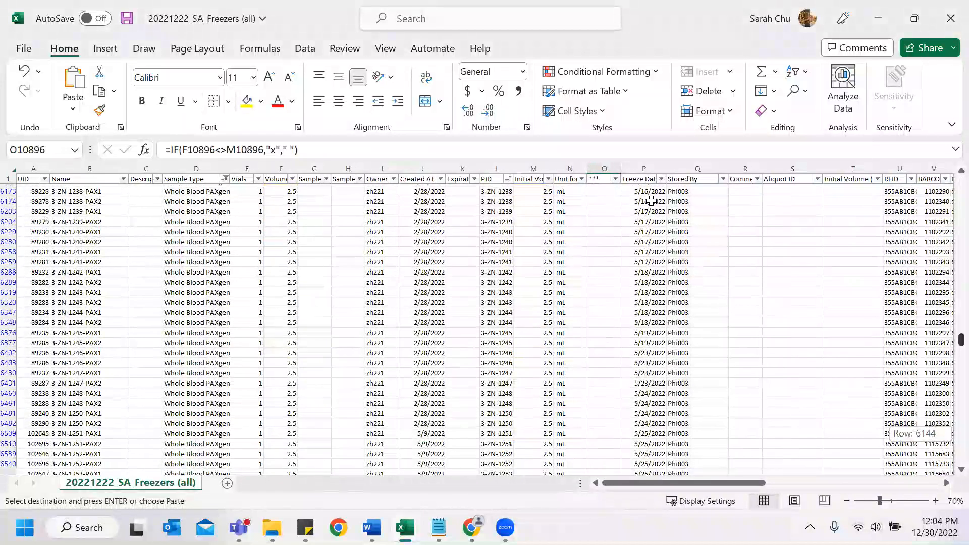
pyautogui.scroll(20, 652, 201)
pyautogui.click(600, 199)
pyautogui.click(213, 150)
pyautogui.press('BackSpace')
pyautogui.press('BackSpace')
pyautogui.press('BackSpace')
pyautogui.press('BackSpace')
pyautogui.press('BackSpace')
pyautogui.press('BackSpace')
pyautogui.click(654, 189)
pyautogui.write('<')
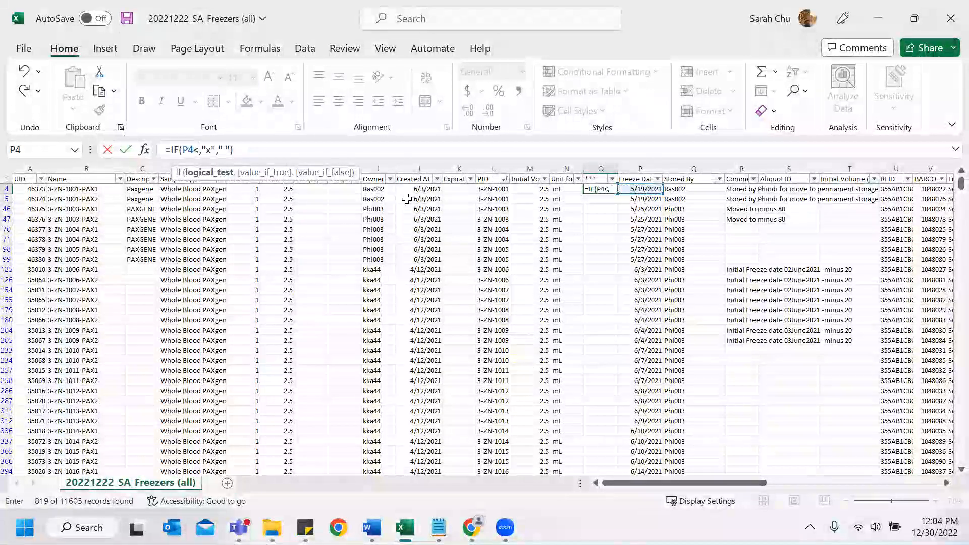
pyautogui.press('Return')
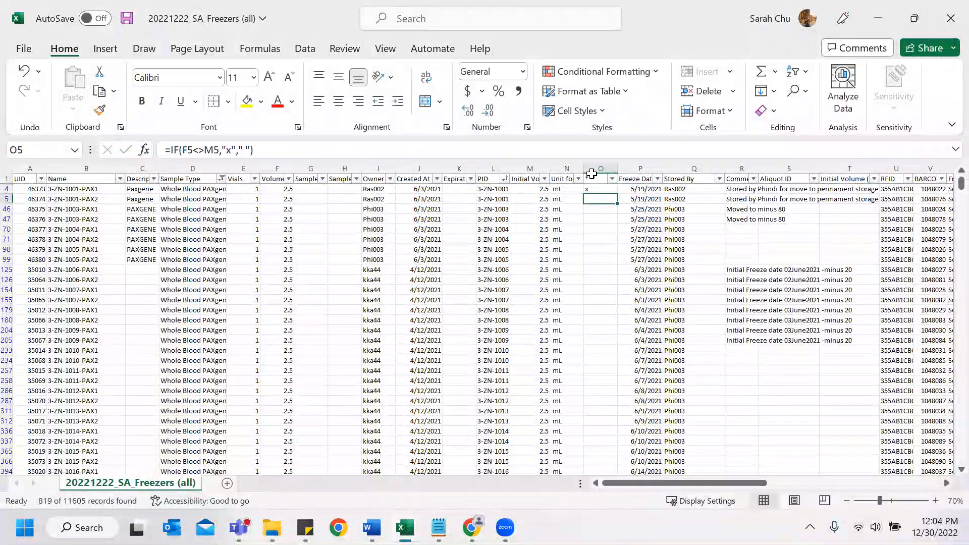
# Step: Fill the O4 date-check formula down the *** column to row 11582 and check the last row's formula references
pyautogui.click(611, 190)
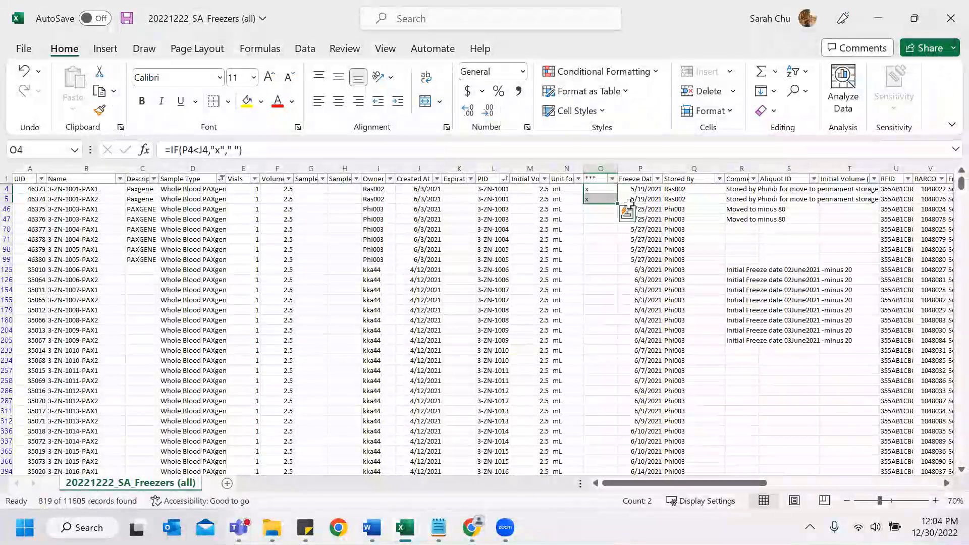
pyautogui.moveTo(619, 204); pyautogui.dragTo(609, 461)
pyautogui.doubleClick(607, 461)
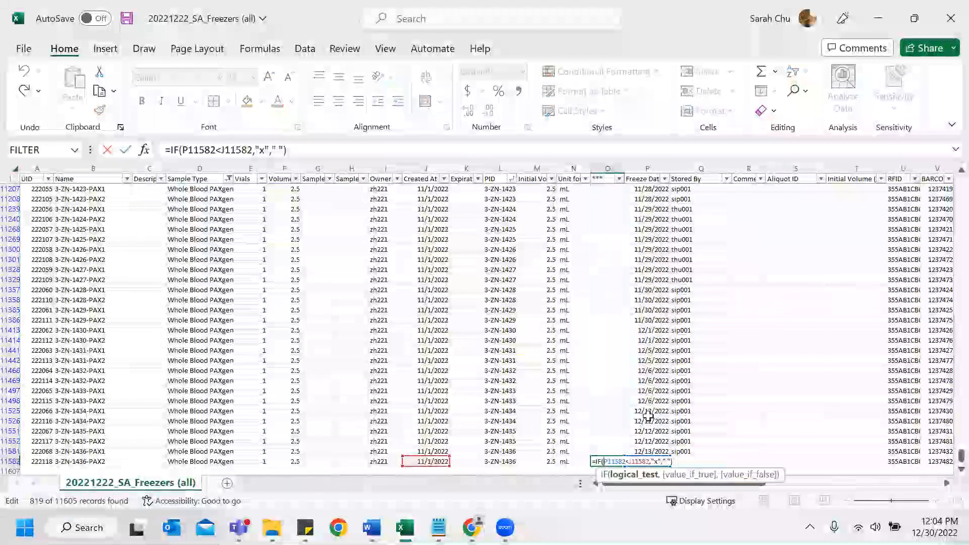
pyautogui.press('F2')
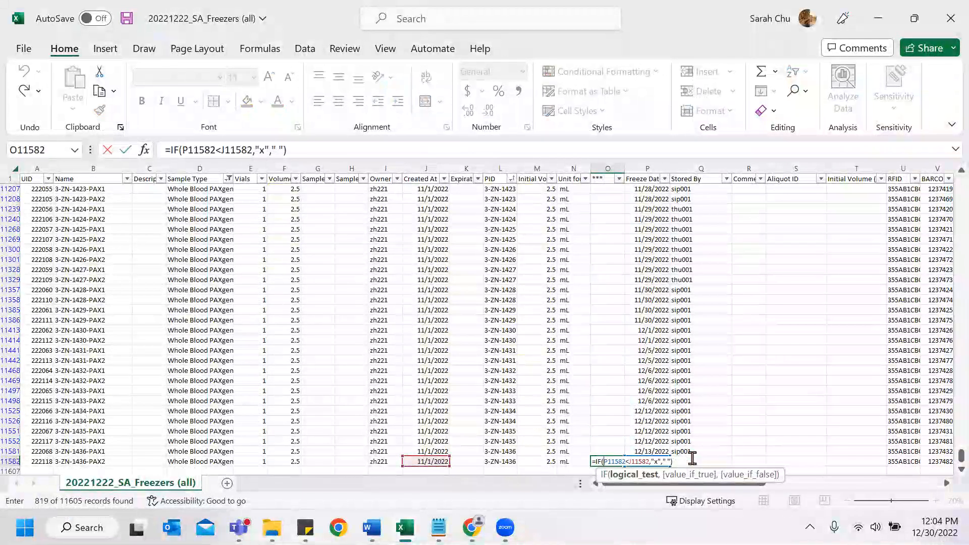
pyautogui.press('Return')
# Step: Filter the *** column to show only the rows marked x, excluding blanks
pyautogui.moveTo(960, 456); pyautogui.dragTo(960, 185)
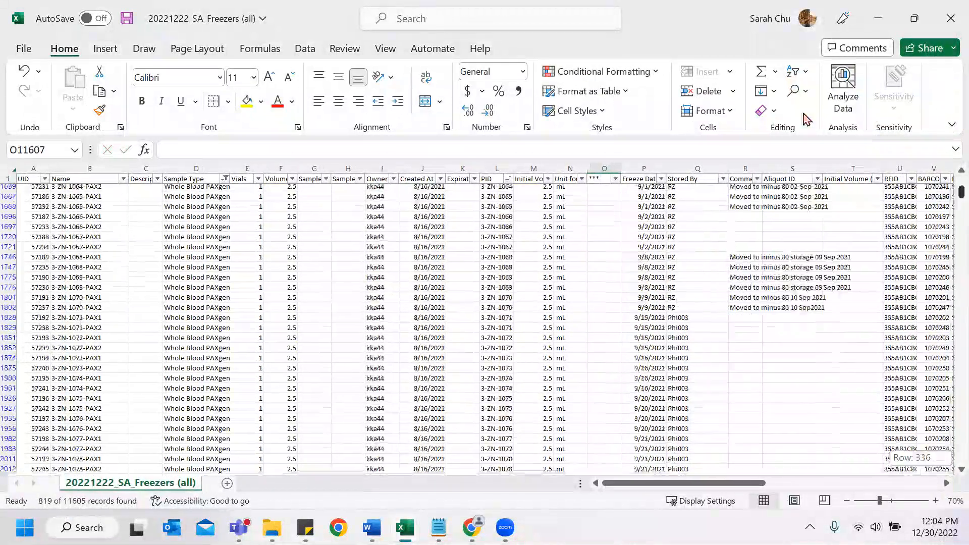
pyautogui.click(611, 179)
pyautogui.click(459, 372)
pyautogui.click(517, 488)
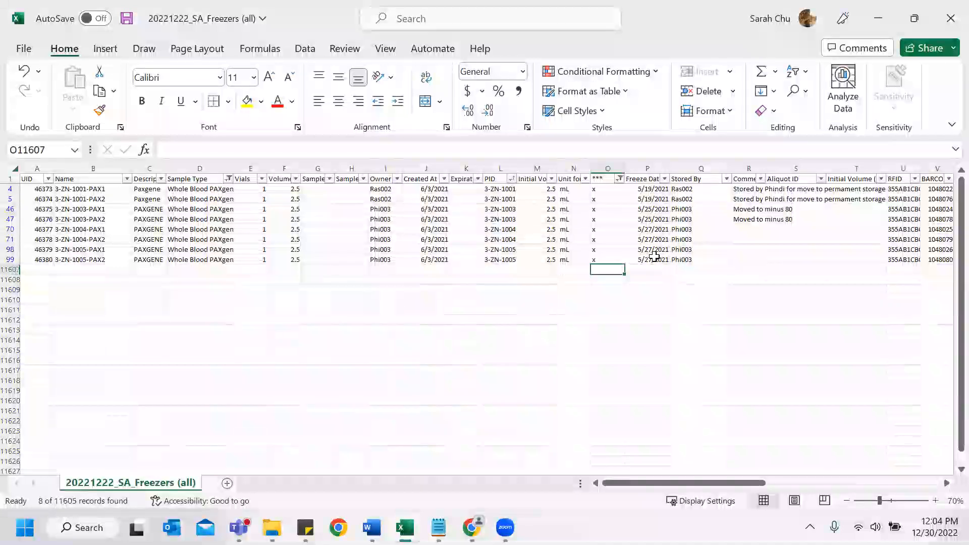
# Step: Compare the filtered rows' Created At and Freeze Date values, and highlight their Freeze Date cells in yellow
pyautogui.moveTo(646, 259); pyautogui.dragTo(660, 186)
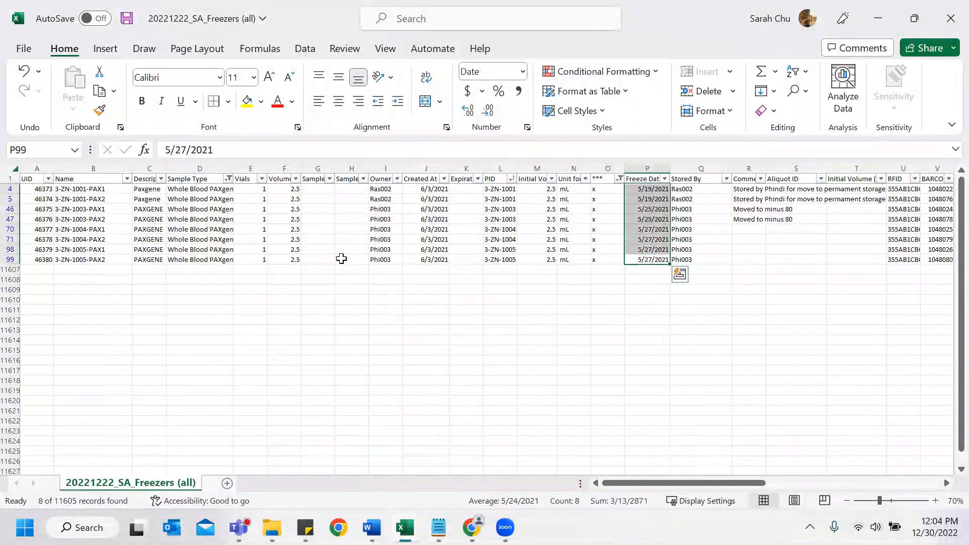
pyautogui.moveTo(414, 260); pyautogui.dragTo(428, 184)
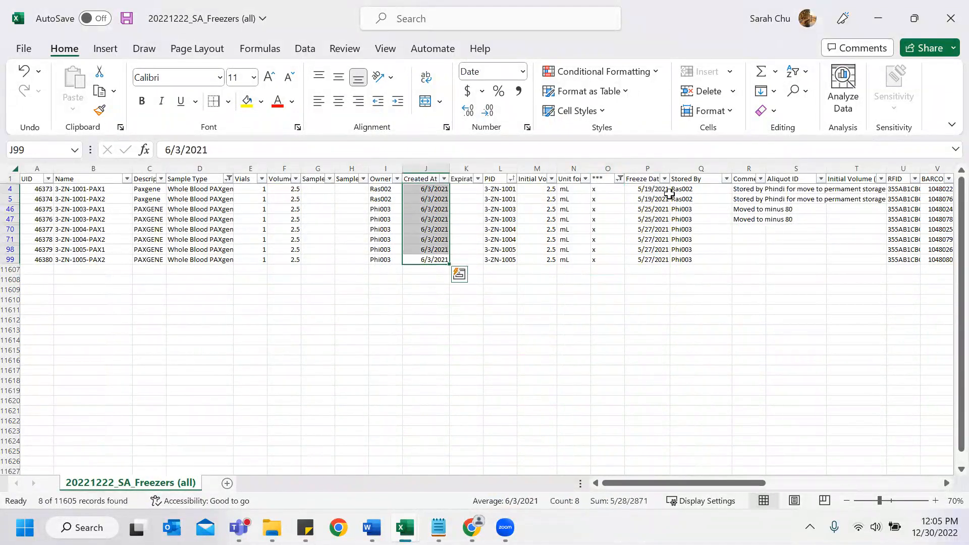
pyautogui.moveTo(656, 189); pyautogui.dragTo(659, 259)
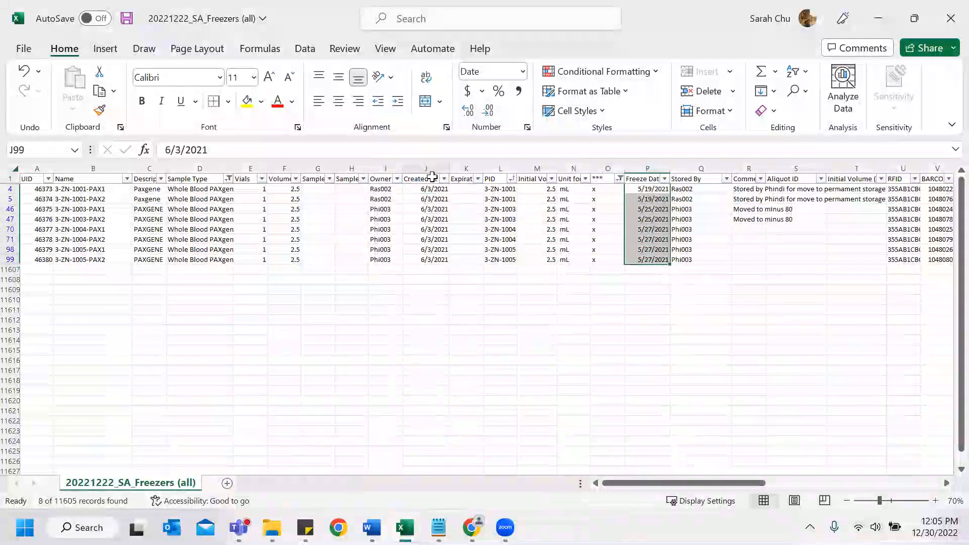
pyautogui.moveTo(432, 176); pyautogui.dragTo(433, 189)
pyautogui.moveTo(656, 188); pyautogui.dragTo(651, 252)
pyautogui.moveTo(651, 253); pyautogui.dragTo(656, 260)
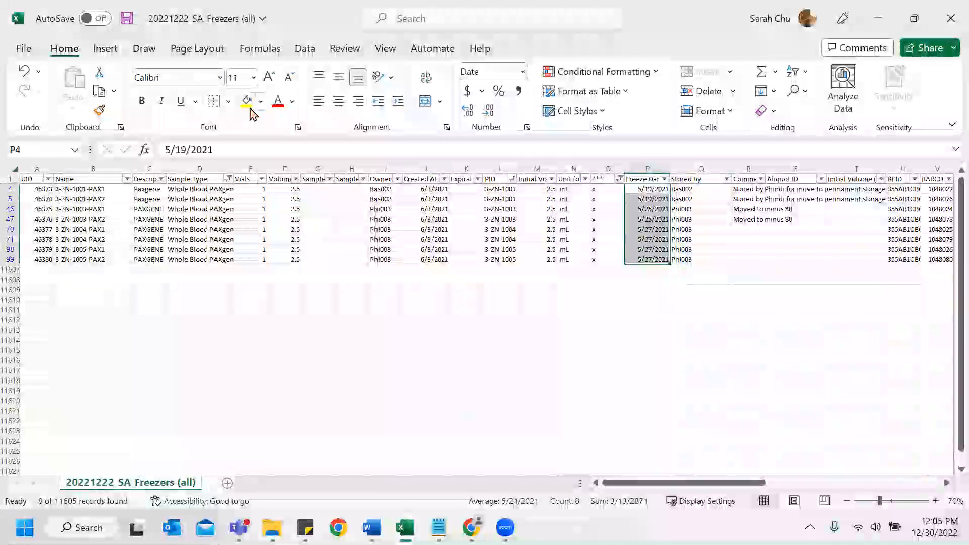
pyautogui.click(247, 102)
# Step: Enter "Please correct as freeze date cannot preceed creation date." as the query comment in AE4
pyautogui.moveTo(656, 483); pyautogui.dragTo(806, 208)
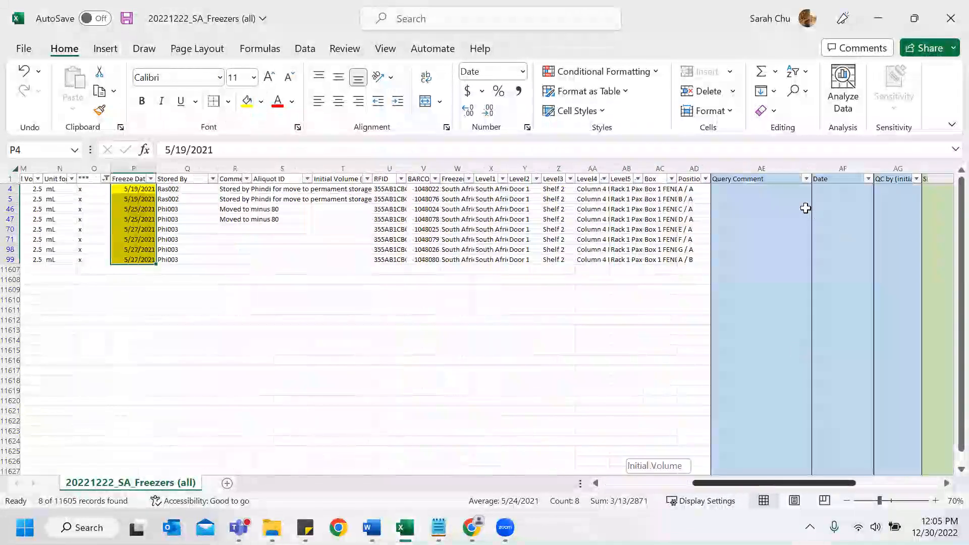
pyautogui.click(761, 190)
pyautogui.press('capslock')
pyautogui.write('fRE')
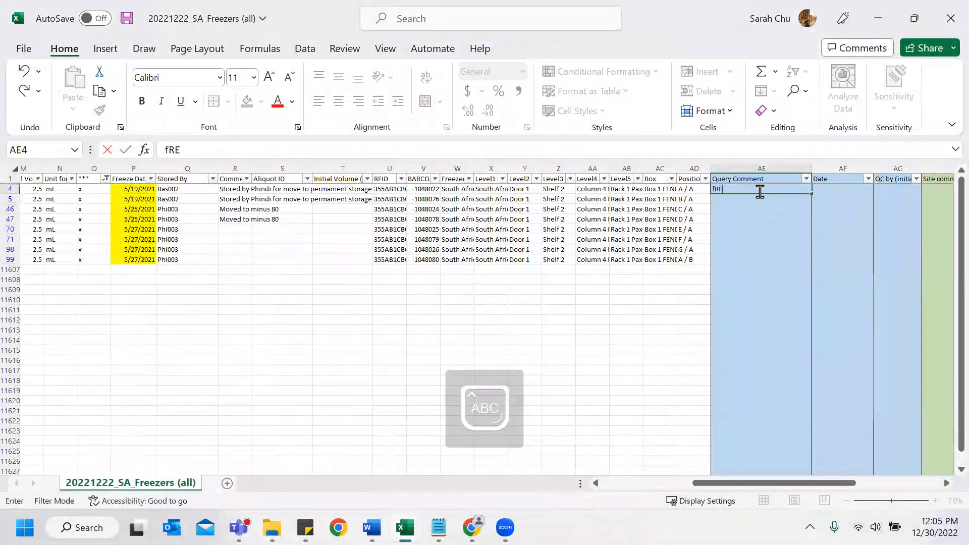
pyautogui.press('capslock')
pyautogui.write('Please correct a')
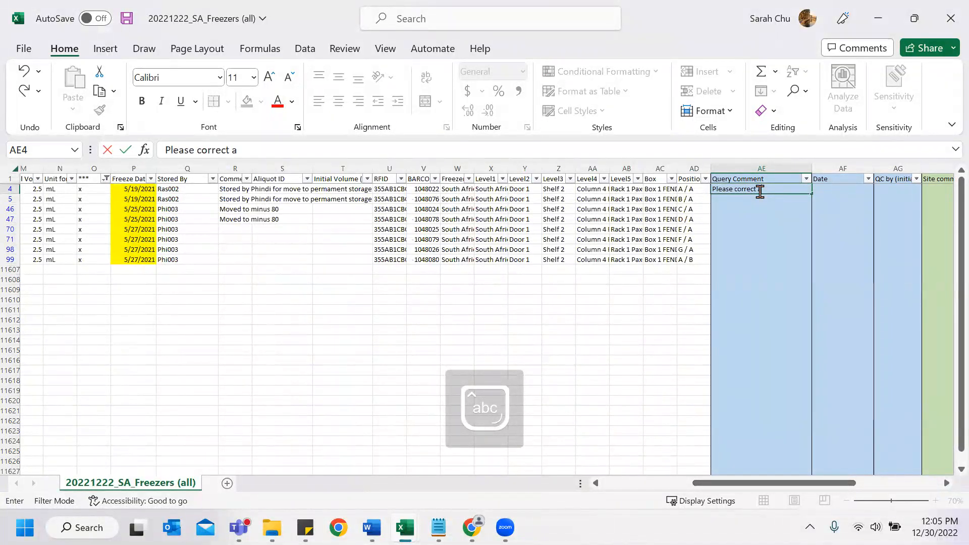
pyautogui.write('s freeze date cannot precee')
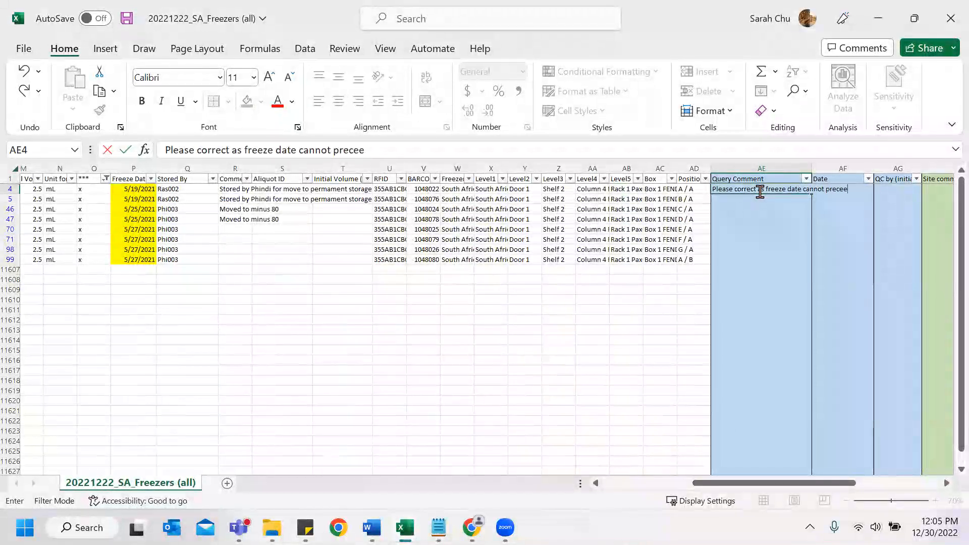
pyautogui.write('d sampl')
pyautogui.press('BackSpace')
pyautogui.press('BackSpace')
pyautogui.press('BackSpace')
pyautogui.press('BackSpace')
pyautogui.press('BackSpace')
pyautogui.write('creation date.')
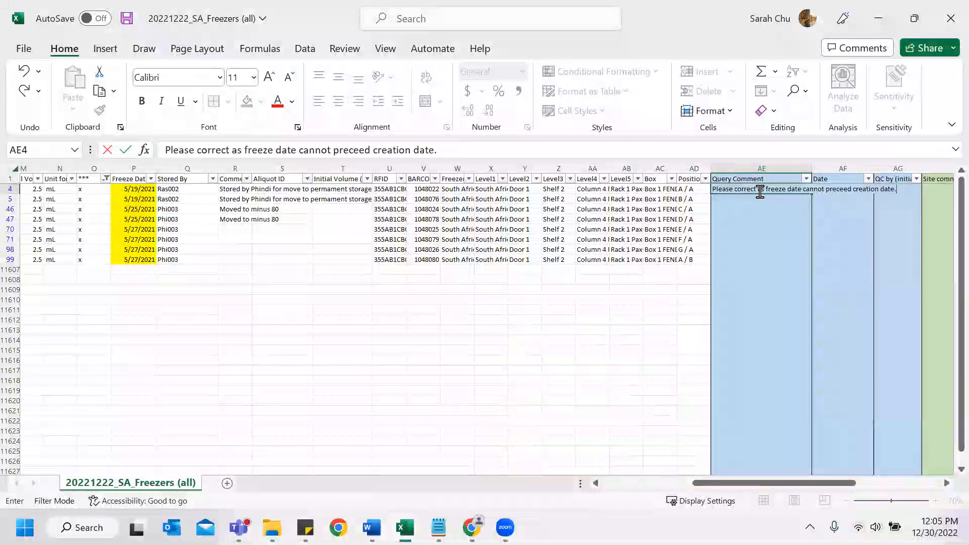
# Step: Add the date 12-30-2022 and the QC initials in row 4, and copy the comment, date and initials to the other filtered rows
pyautogui.press('Tab')
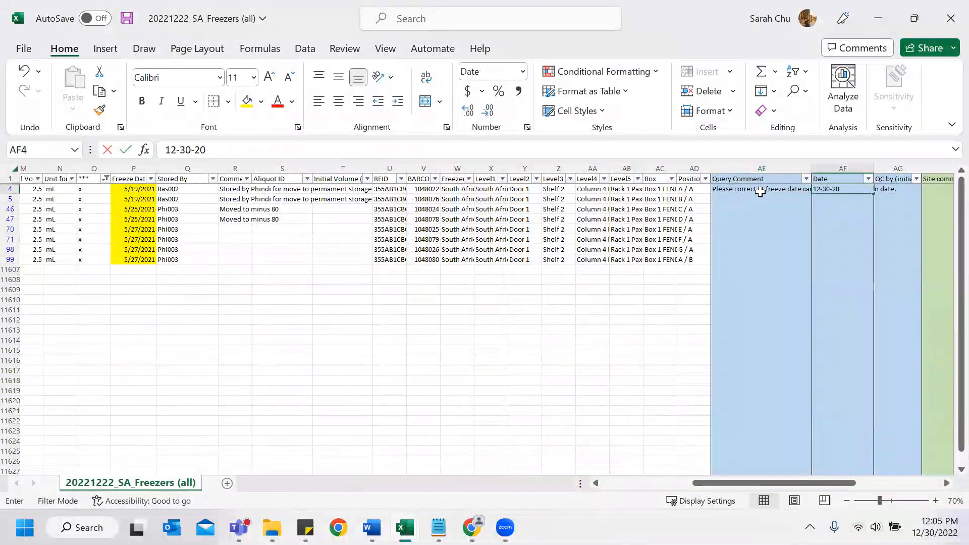
pyautogui.press('Tab')
pyautogui.write('SC')
pyautogui.moveTo(760, 192); pyautogui.dragTo(915, 264)
pyautogui.moveTo(856, 191)
pyautogui.mouseDown()
pyautogui.moveTo(865, 200)
pyautogui.moveTo(855, 190)
pyautogui.mouseUp()
pyautogui.click(585, 238)
# Step: Clear the filter on the *** column and delete that helper column from the sheet
pyautogui.moveTo(789, 483); pyautogui.dragTo(721, 483)
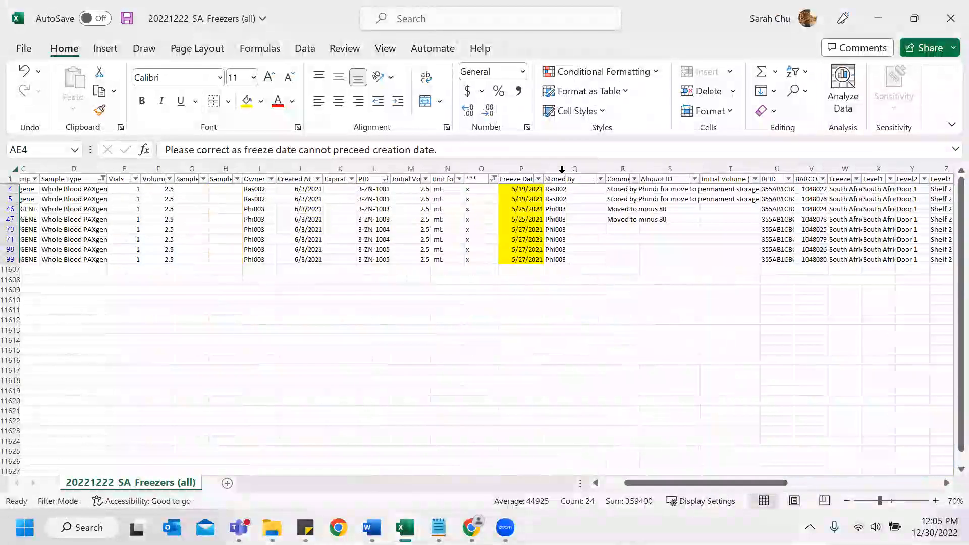
pyautogui.click(494, 179)
pyautogui.click(331, 345)
pyautogui.click(390, 488)
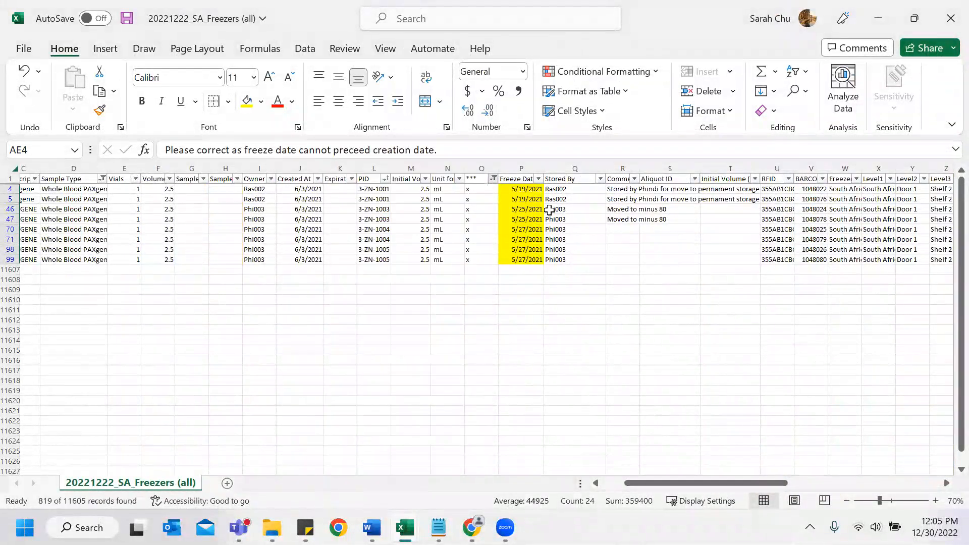
pyautogui.rightClick(471, 168)
pyautogui.click(509, 346)
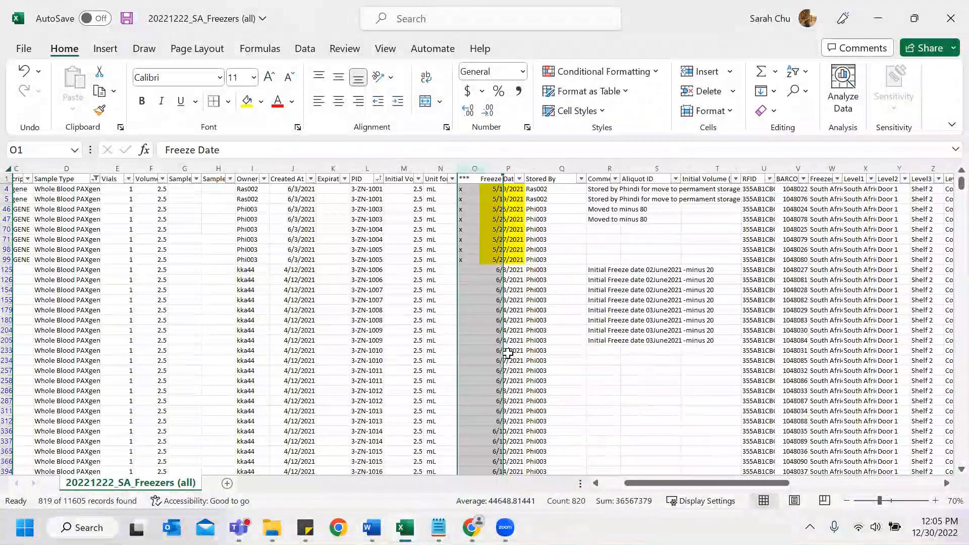
pyautogui.moveTo(650, 483); pyautogui.dragTo(628, 483)
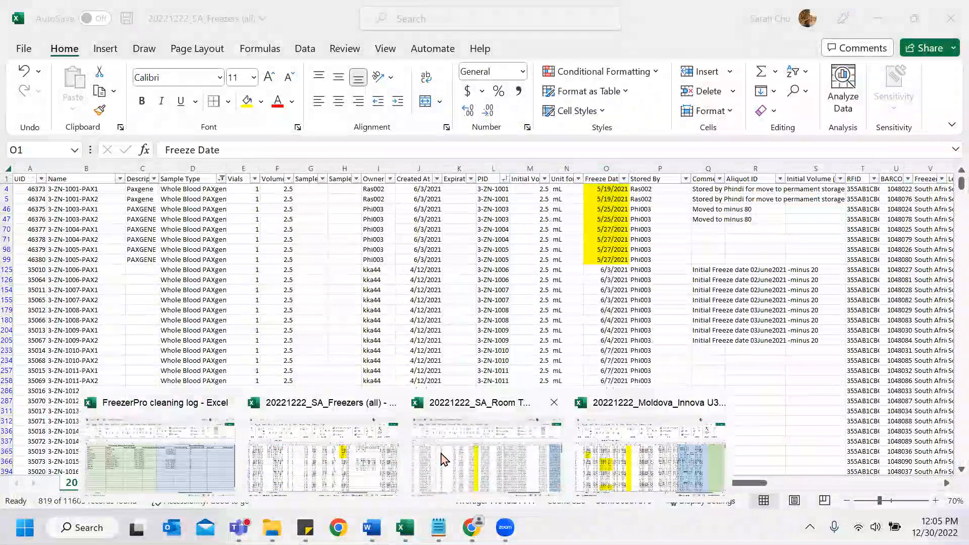
# Step: Switch to the 20221222_Moldova_Innova U360 workbook and open the filter of its sample type column
pyautogui.click(328, 484)
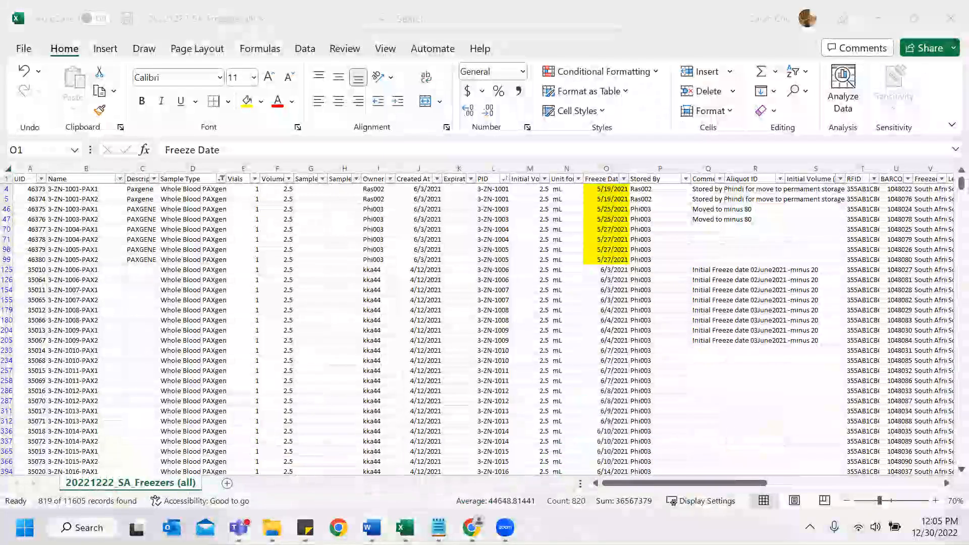
pyautogui.moveTo(405, 527)
pyautogui.click(663, 460)
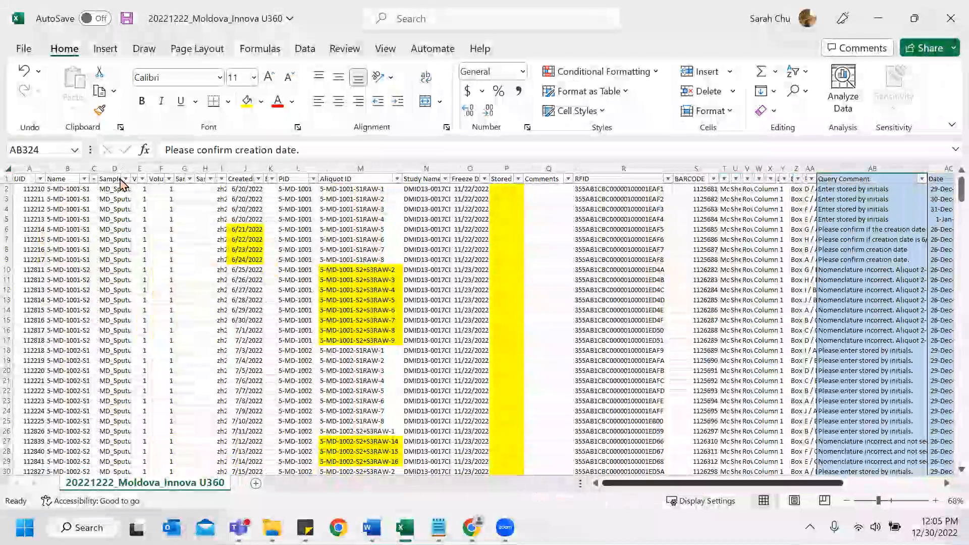
pyautogui.click(125, 179)
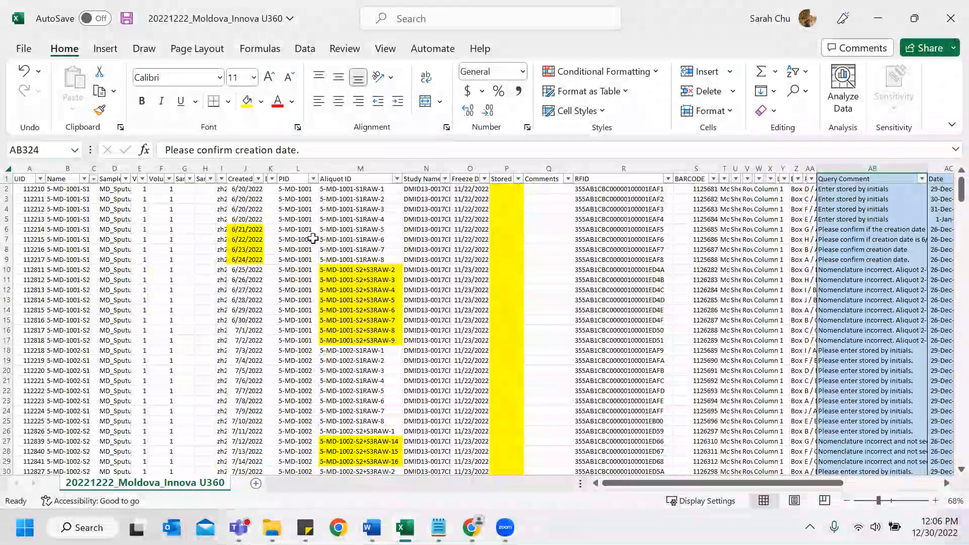
# Step: Widen the Stored By and Name columns so that their full contents can be read
pyautogui.scroll(-3, 949, 194)
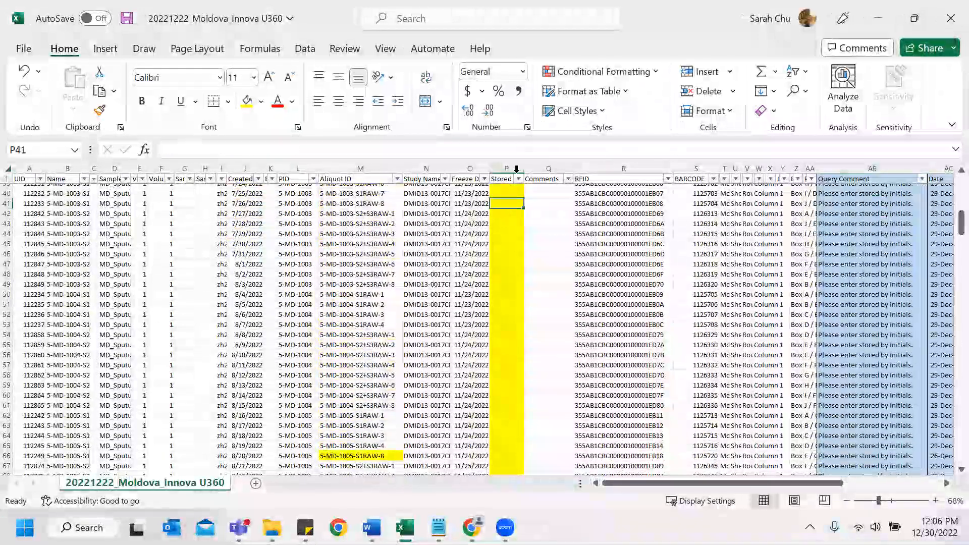
pyautogui.doubleClick(538, 166)
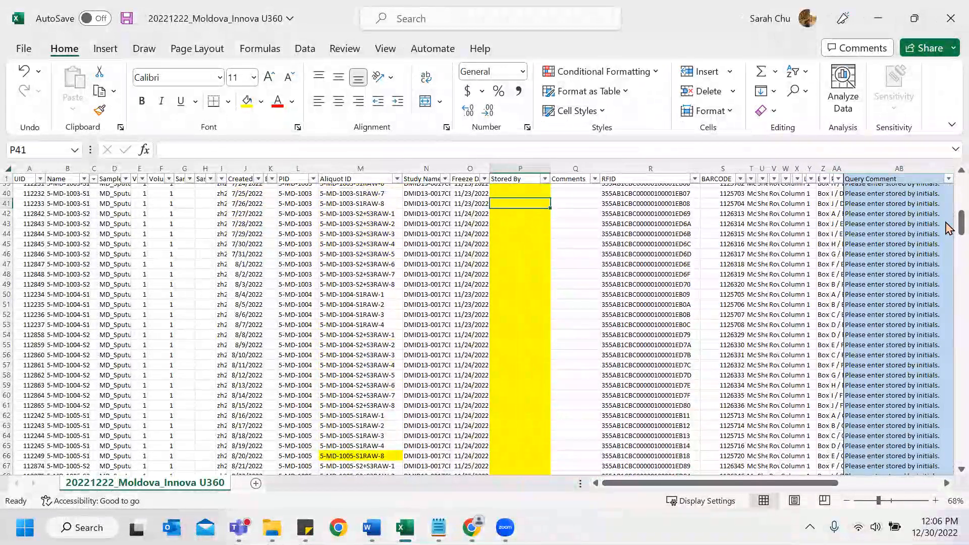
pyautogui.scroll(13, 949, 227)
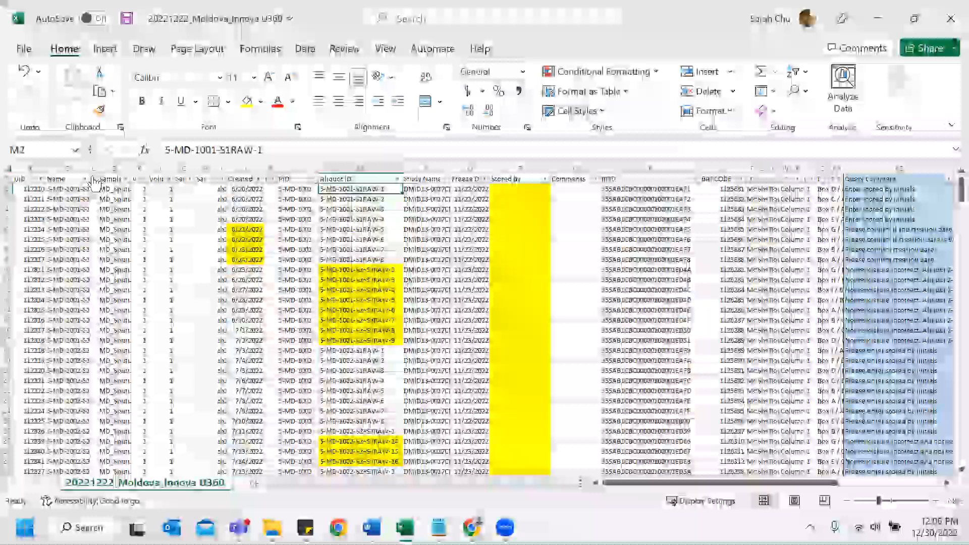
pyautogui.click(76, 168)
pyautogui.moveTo(90, 168); pyautogui.dragTo(129, 168)
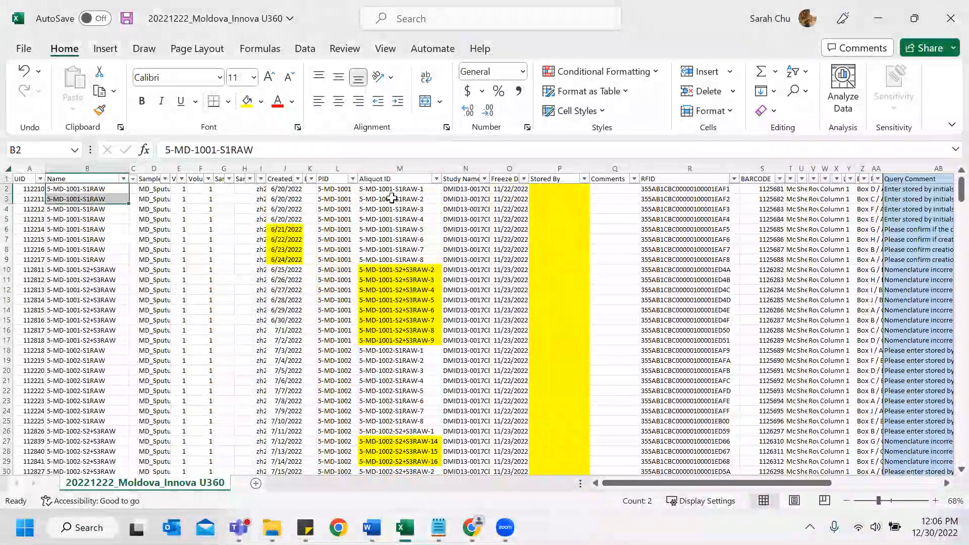
# Step: Compare the highlighted S2+S3RAW aliquot IDs of 5-MD-1001 with the aliquot numbering of 5-MD-1006
pyautogui.moveTo(427, 189); pyautogui.dragTo(429, 258)
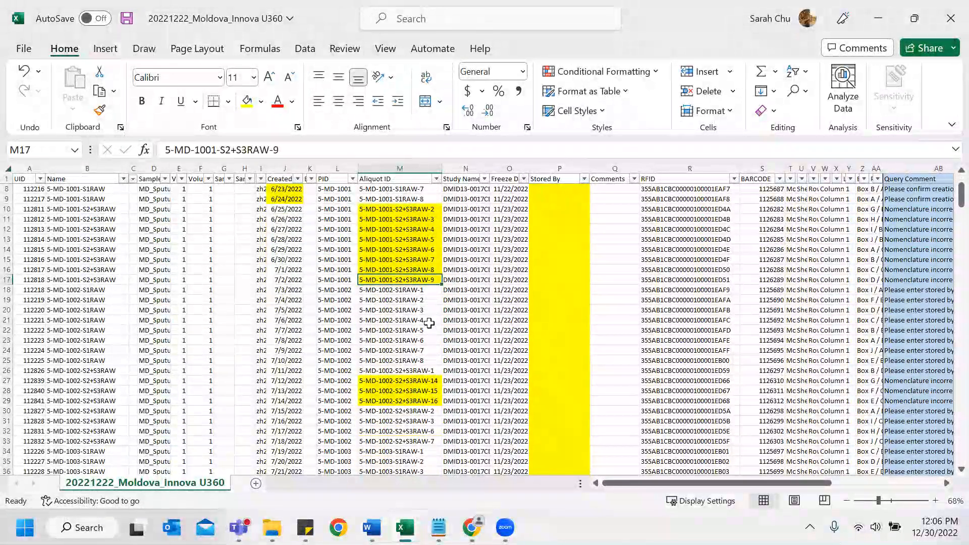
pyautogui.scroll(-18, 429, 323)
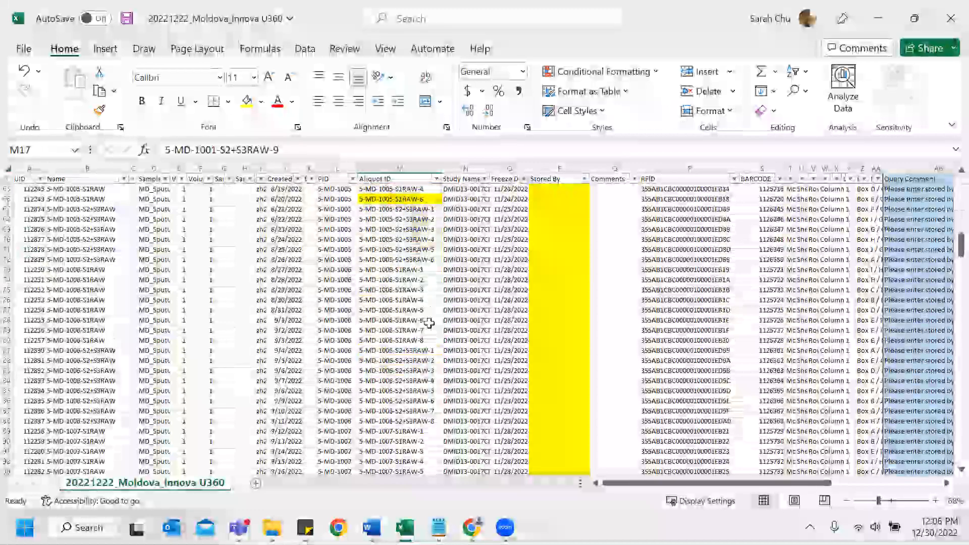
pyautogui.moveTo(426, 350); pyautogui.dragTo(427, 380)
pyautogui.moveTo(432, 421); pyautogui.dragTo(432, 420)
pyautogui.scroll(-1, 432, 353)
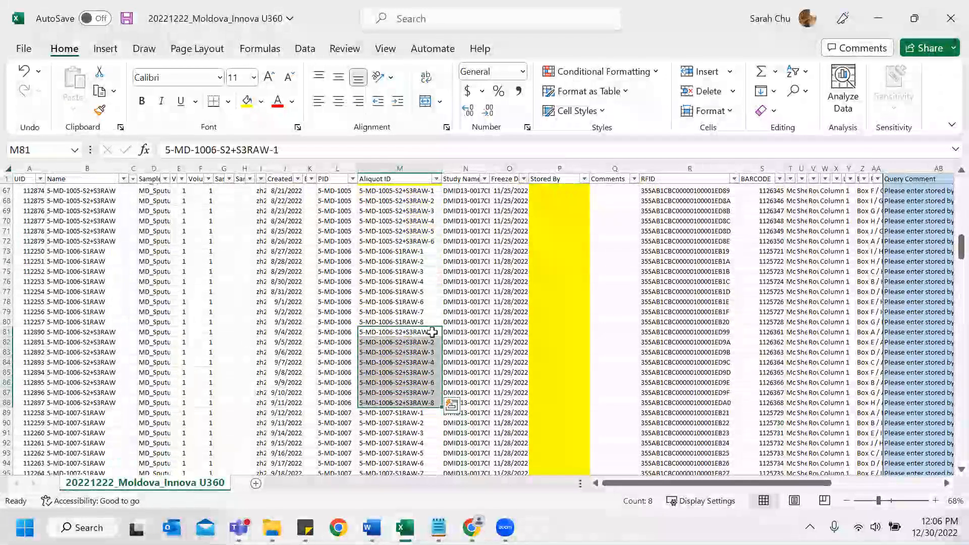
pyautogui.scroll(11, 428, 275)
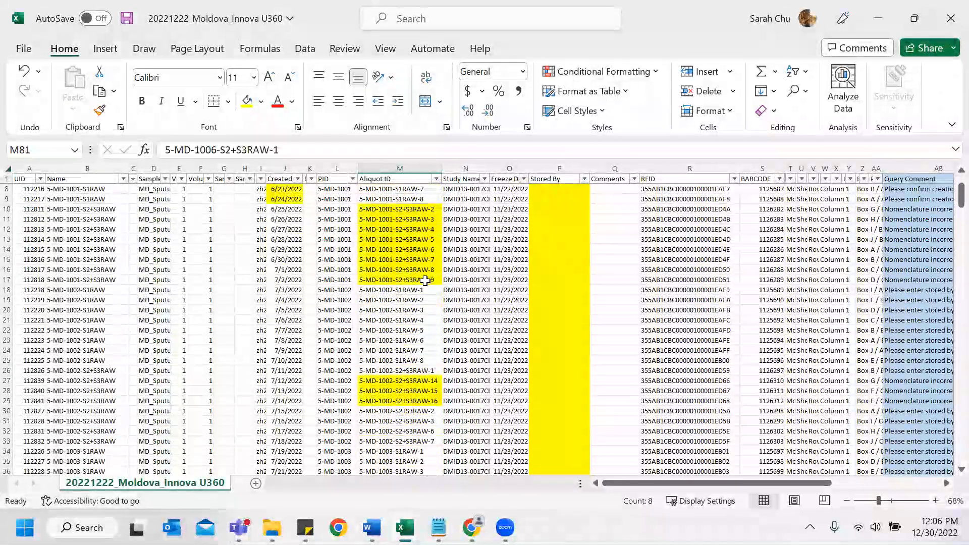
pyautogui.click(425, 280)
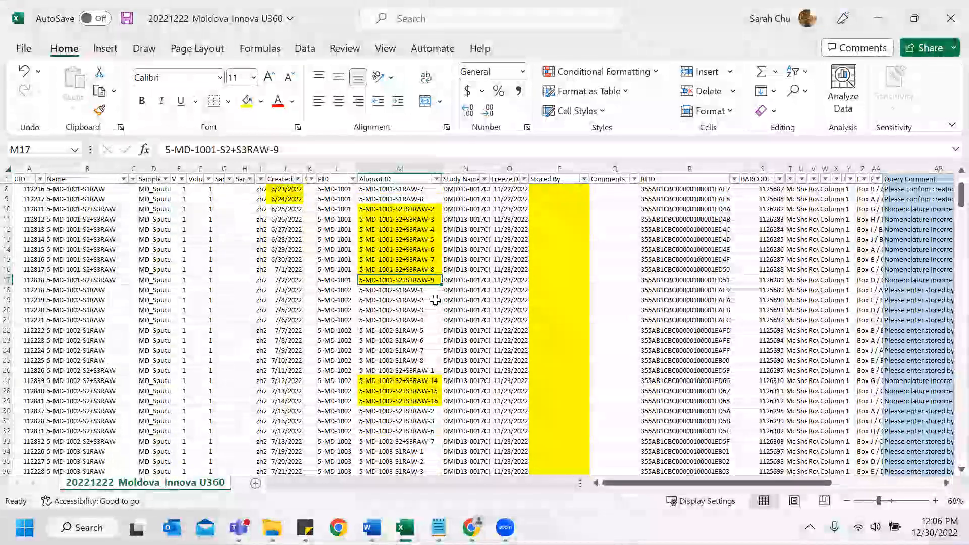
# Step: Check the numbering sequence of the S2+S3RAW aliquot IDs for 5-MD-1002, including the highlighted entries
pyautogui.scroll(-1, 432, 296)
pyautogui.scroll(-2, 431, 222)
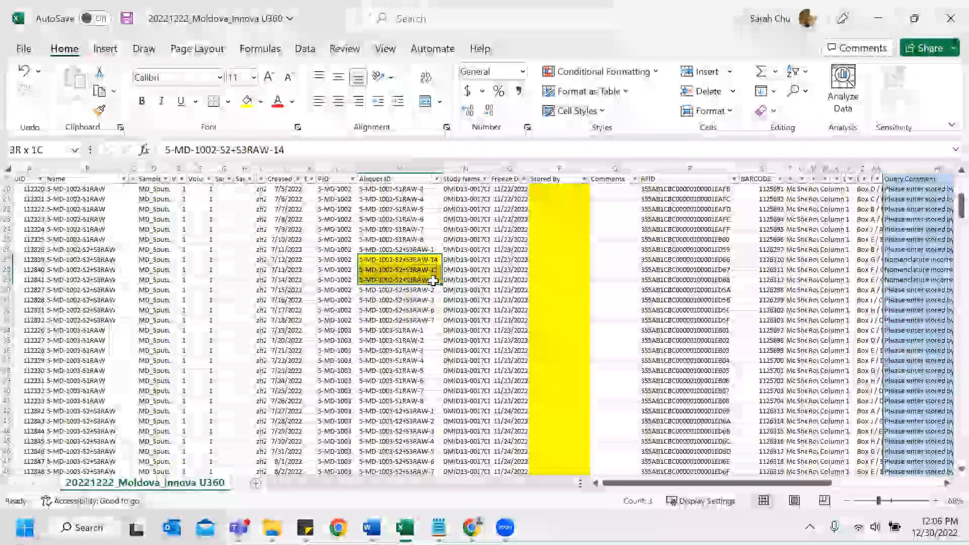
pyautogui.moveTo(437, 259); pyautogui.dragTo(434, 279)
pyautogui.click(403, 248)
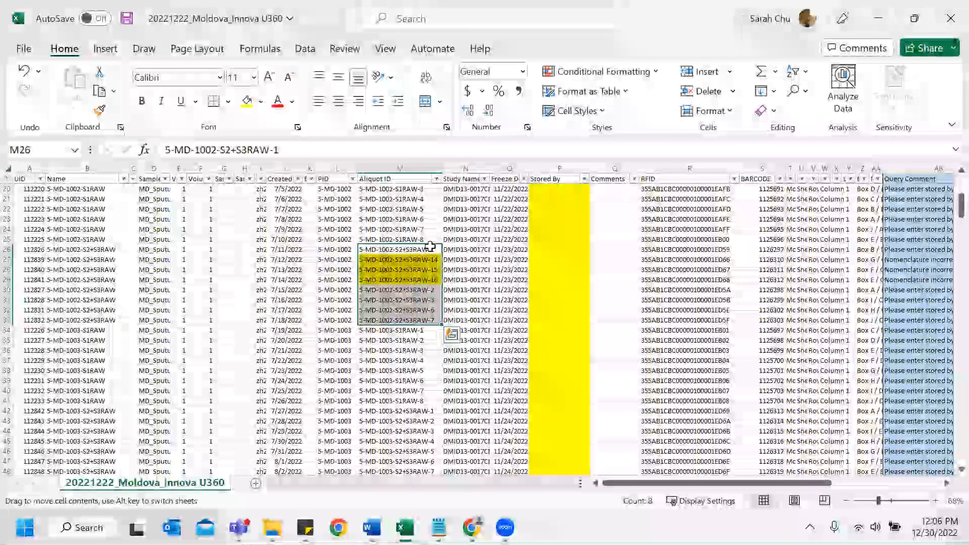
pyautogui.click(432, 290)
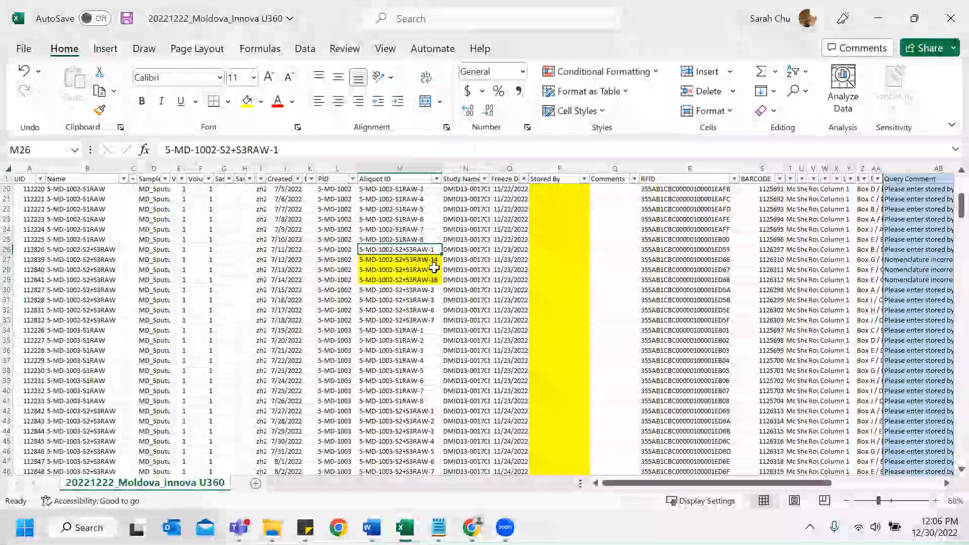
pyautogui.click(432, 299)
pyautogui.click(434, 261)
pyautogui.press('Down')
pyautogui.press('Down')
pyautogui.press('Down')
pyautogui.press('Down')
pyautogui.click(432, 260)
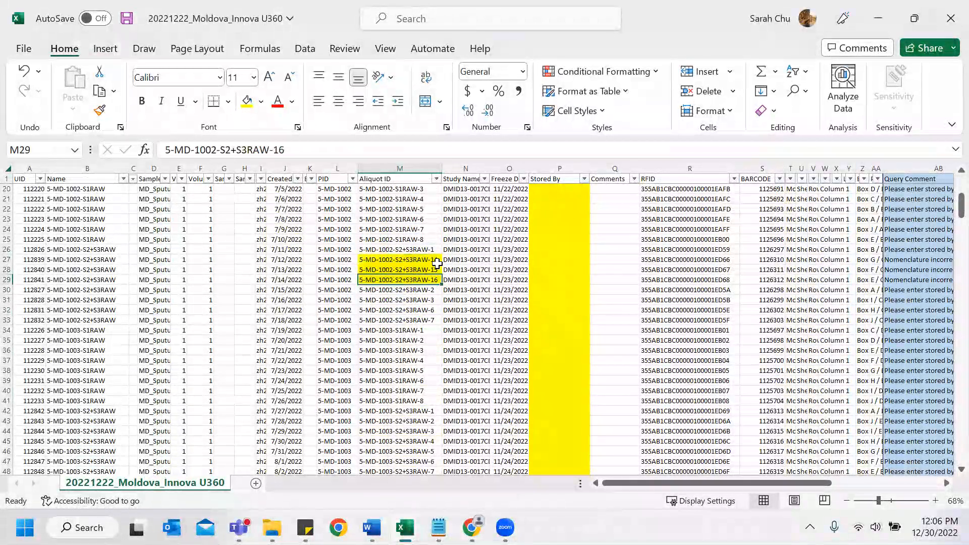
# Step: Examine the highlighted aliquot IDs from 5-MD-1008 onward and the flagged volume in F191
pyautogui.scroll(-15, 433, 265)
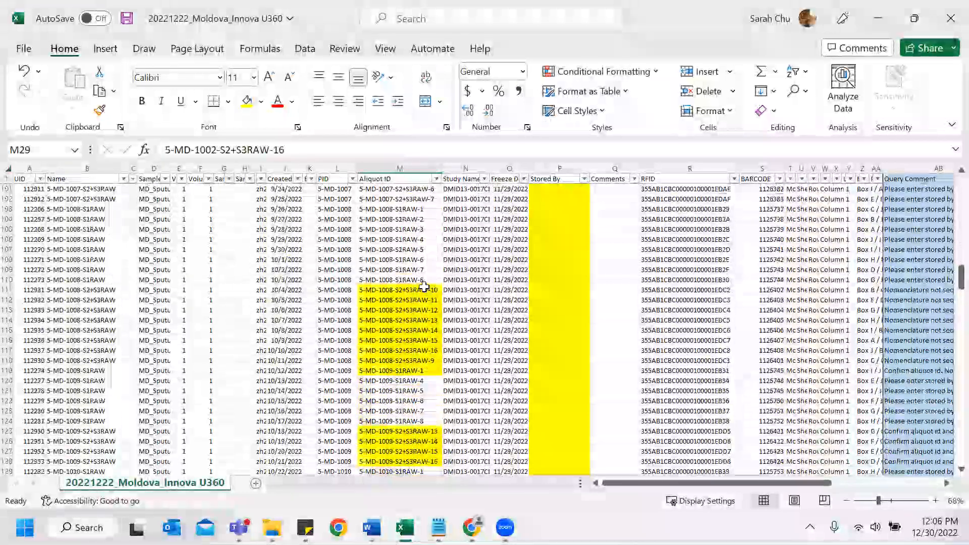
pyautogui.moveTo(424, 287); pyautogui.dragTo(433, 348)
pyautogui.scroll(-2, 435, 338)
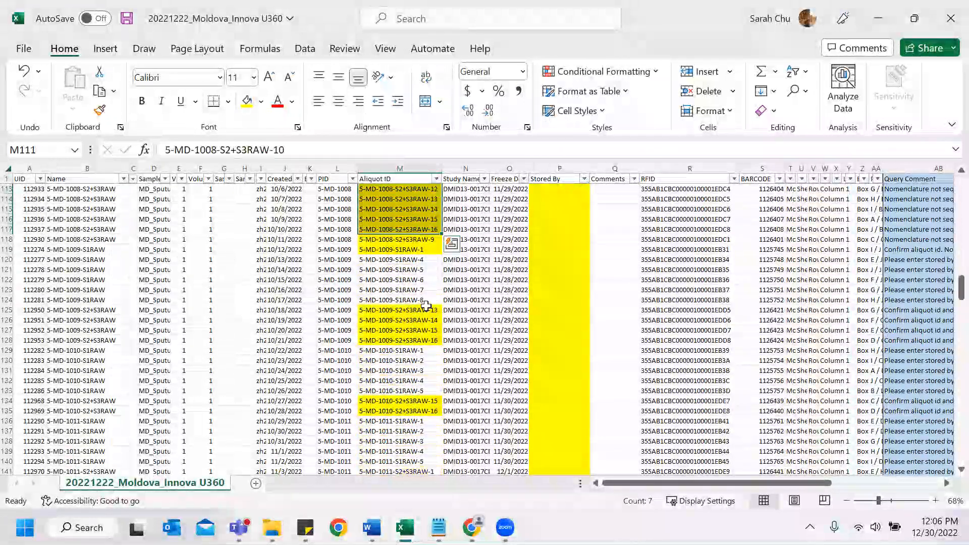
pyautogui.scroll(-7, 423, 321)
pyautogui.scroll(-2, 258, 320)
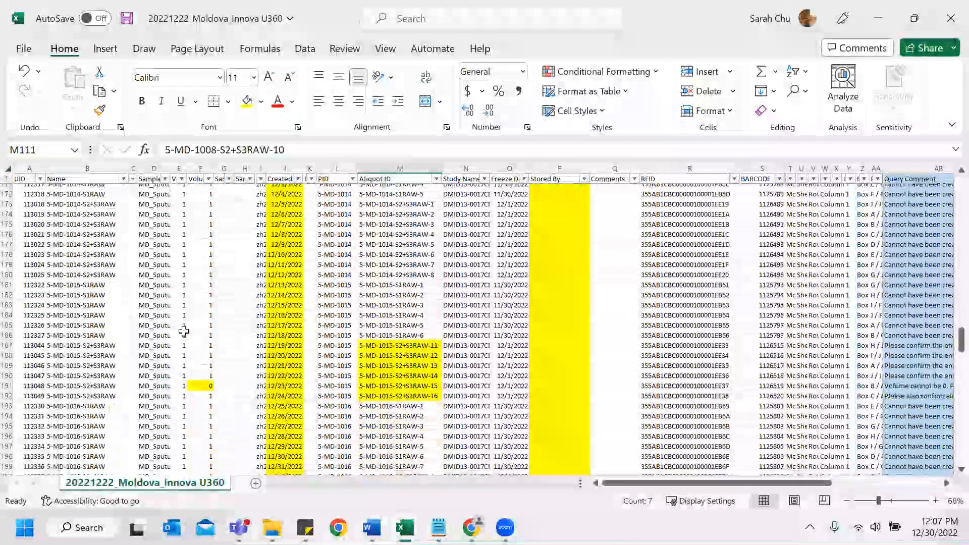
pyautogui.scroll(-1, 197, 353)
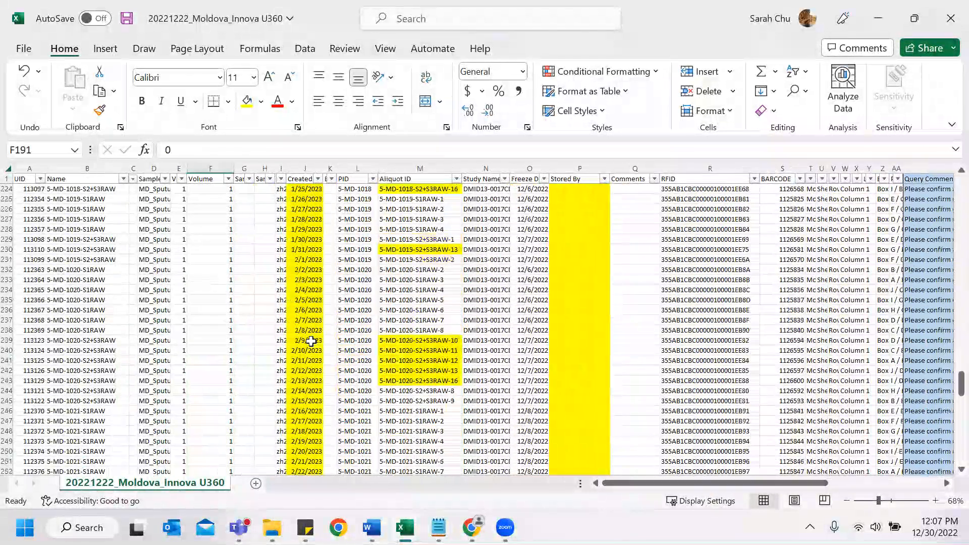
# Step: Review the highlighted dates in the Created At column through to the last sample row
pyautogui.scroll(-19, 887, 407)
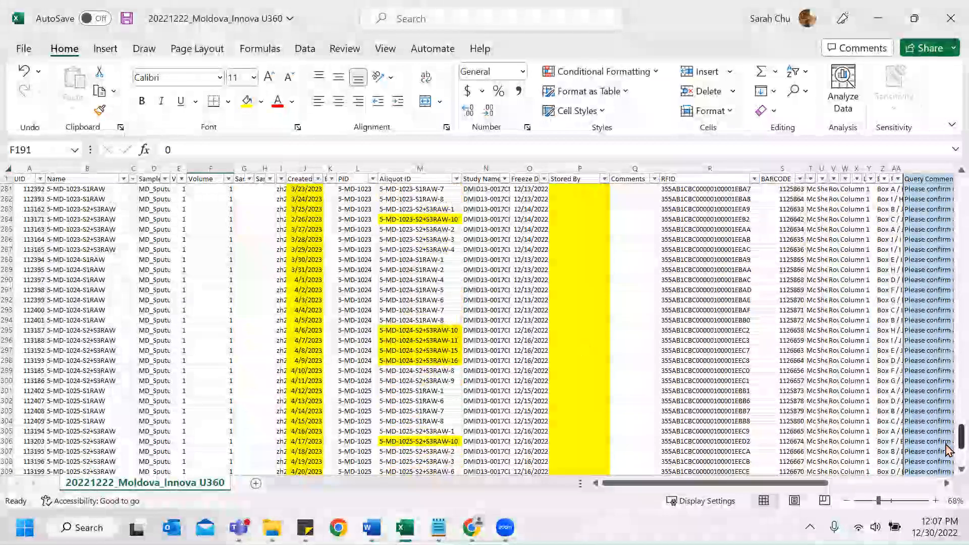
pyautogui.scroll(-13, 271, 334)
pyautogui.scroll(13, 286, 336)
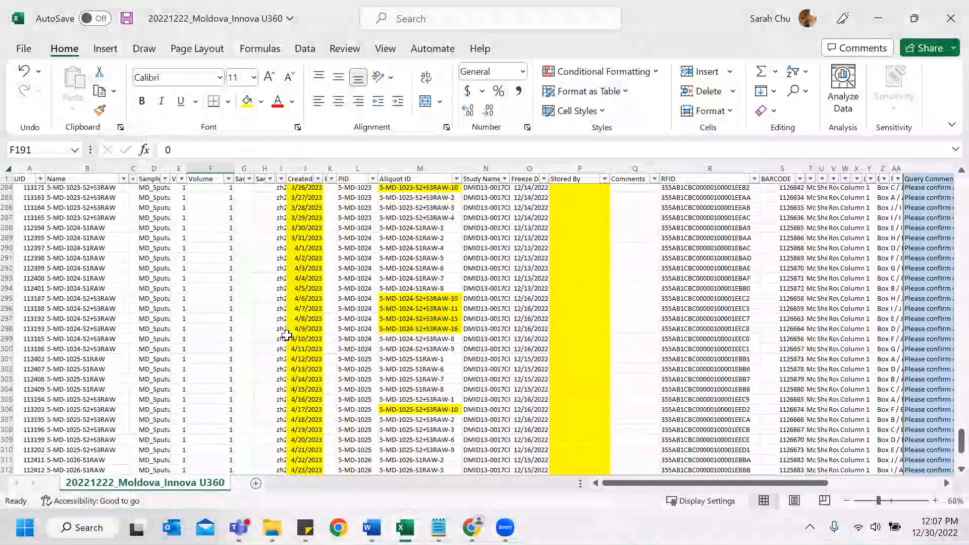
pyautogui.scroll(6, 297, 222)
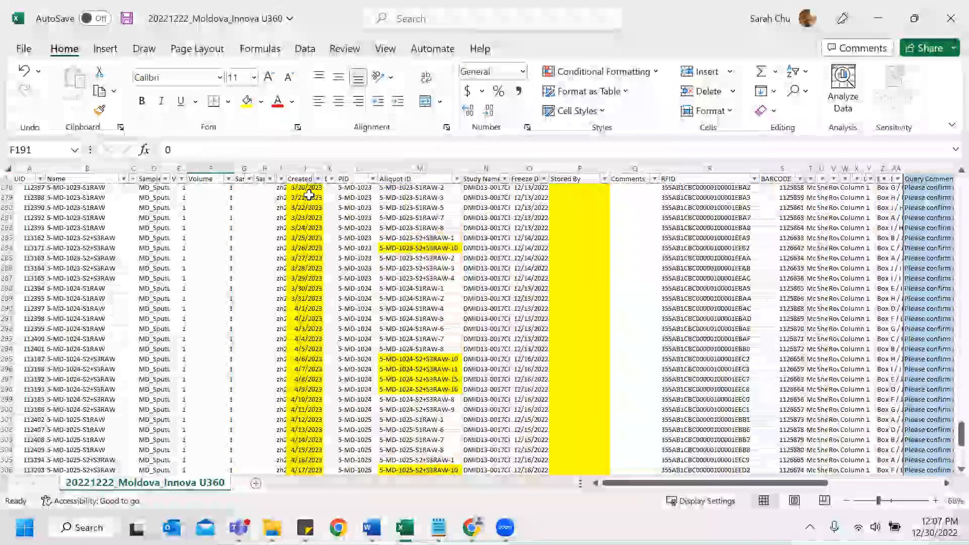
pyautogui.scroll(-7, 308, 247)
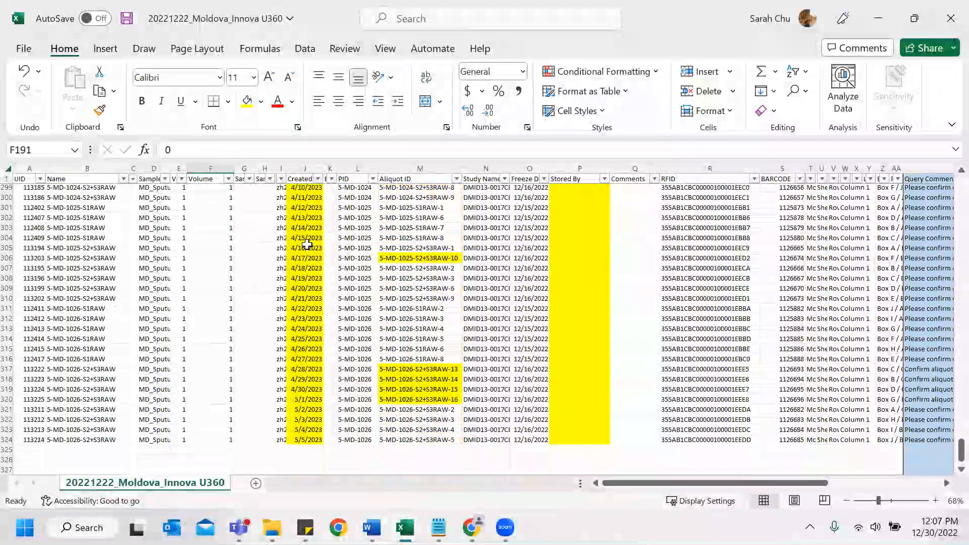
pyautogui.scroll(-1, 313, 275)
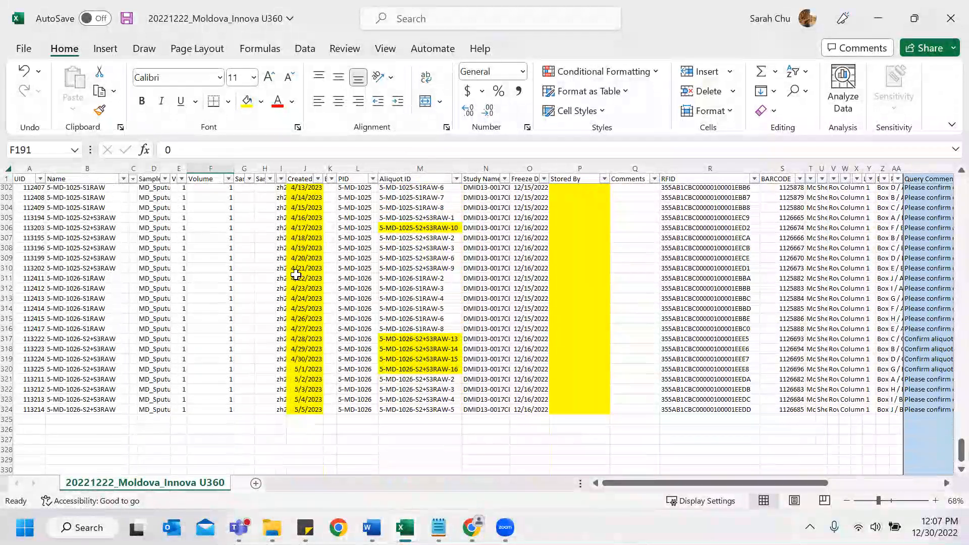
pyautogui.click(298, 409)
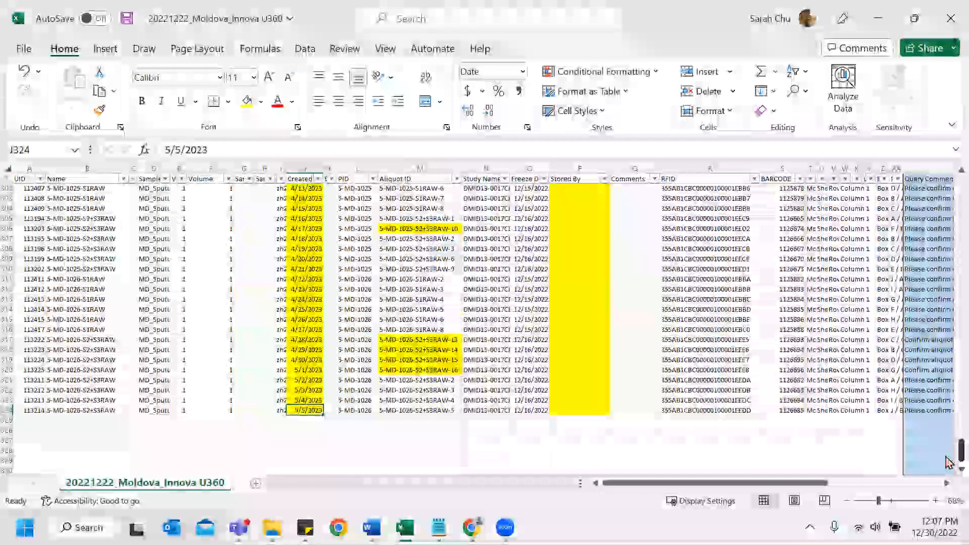
pyautogui.scroll(2, 322, 242)
pyautogui.moveTo(281, 241); pyautogui.dragTo(300, 223)
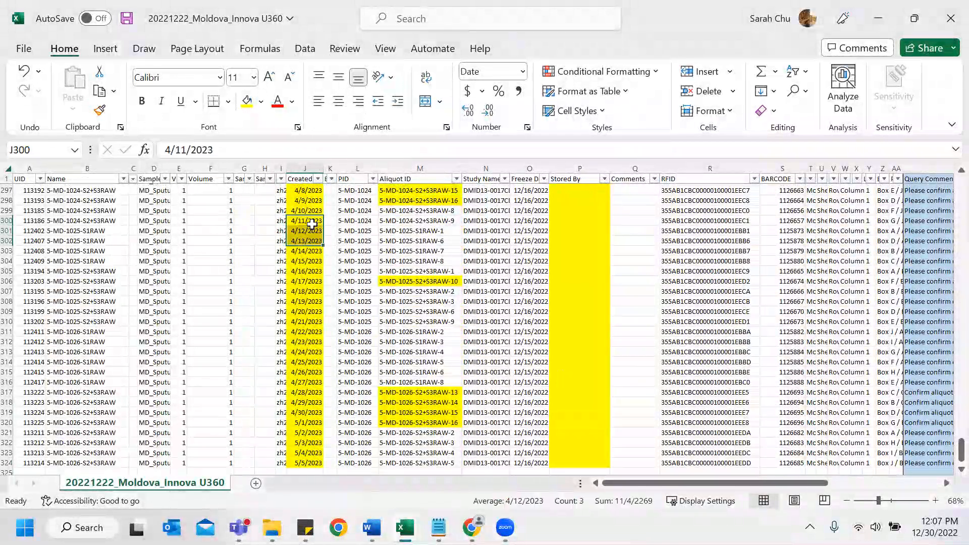
pyautogui.click(305, 261)
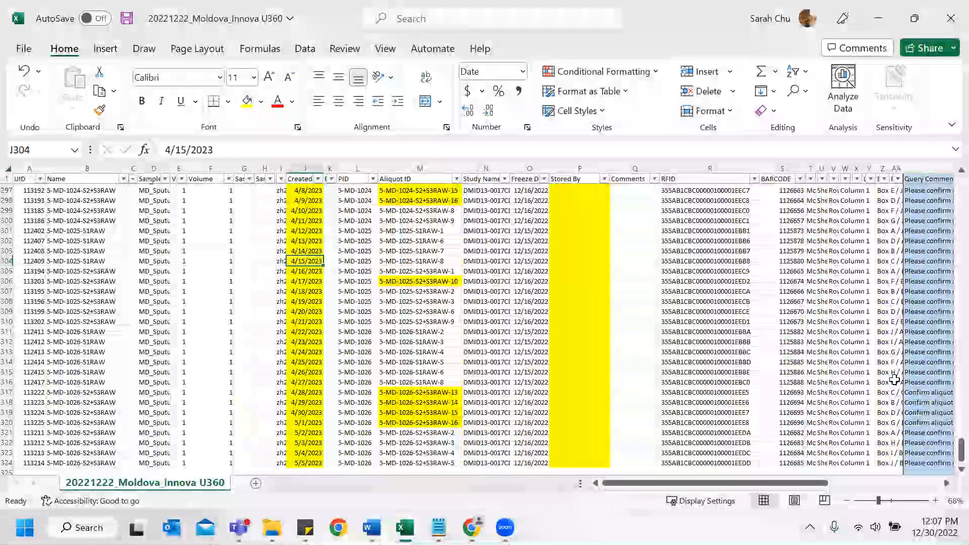
pyautogui.scroll(1, 947, 446)
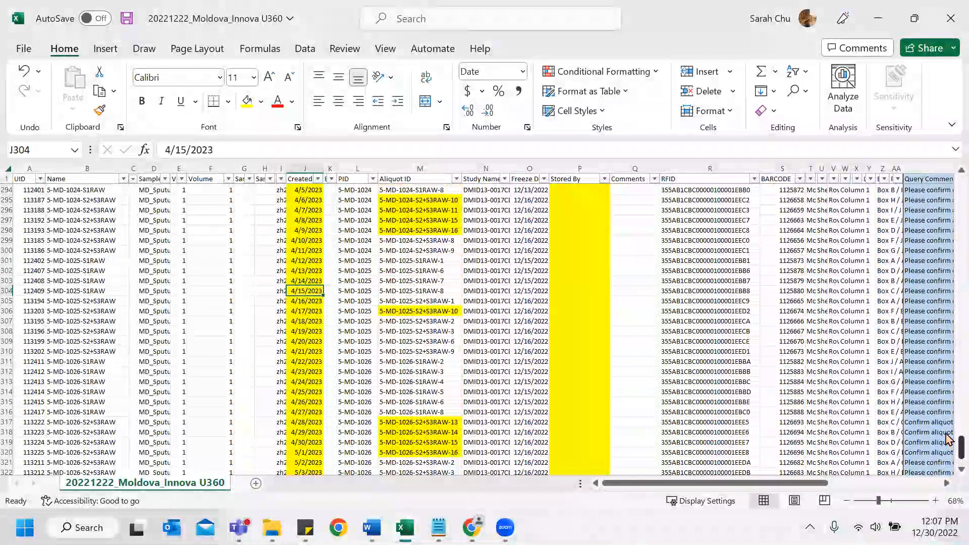
# Step: Compare the query comment in AB6 with the highlighted creation date in J6
pyautogui.moveTo(947, 435); pyautogui.dragTo(935, 194)
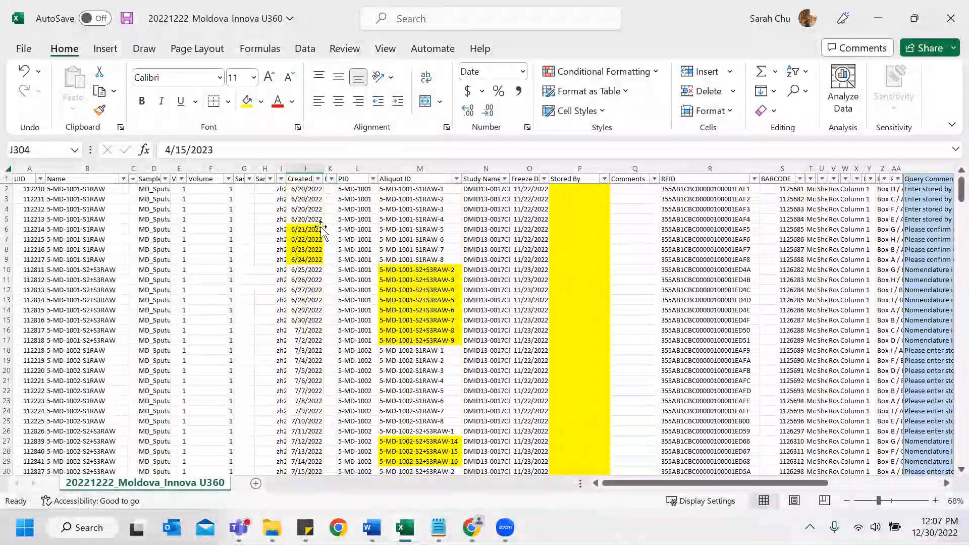
pyautogui.hscroll(3, 548, 431)
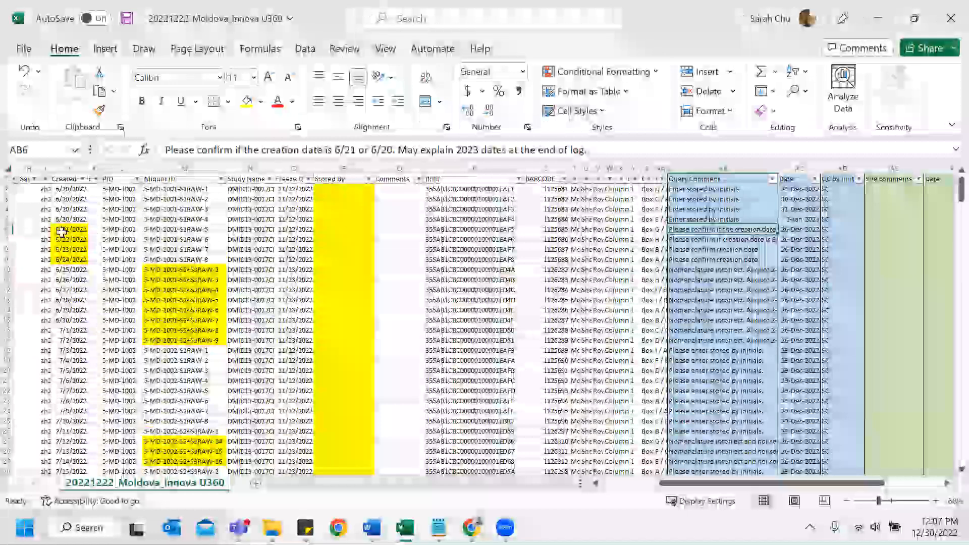
pyautogui.click(69, 229)
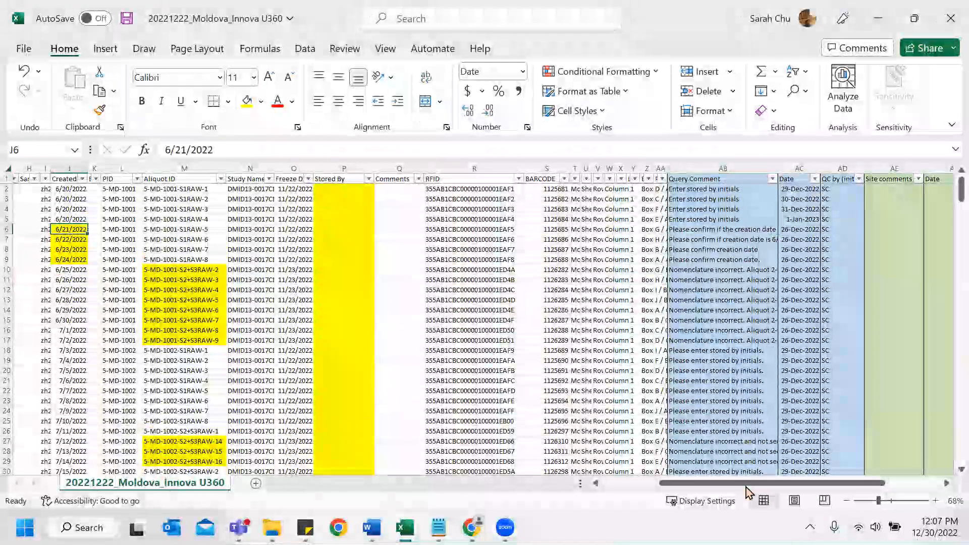
pyautogui.hscroll(-5, 746, 488)
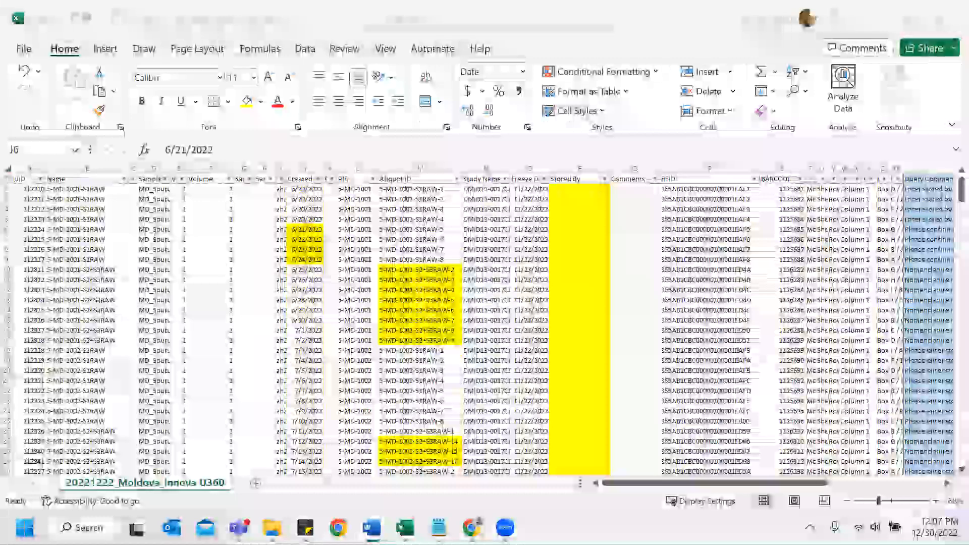
# Step: Bring up the checklist of data cleaning document in Word, maximize it, and review its Validating Blank Fields section
pyautogui.moveTo(371, 527)
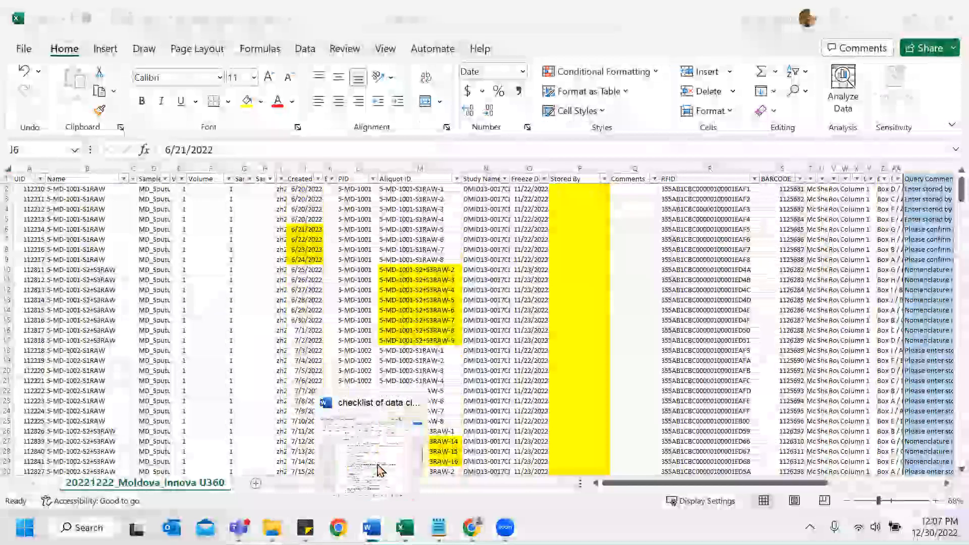
pyautogui.click(374, 469)
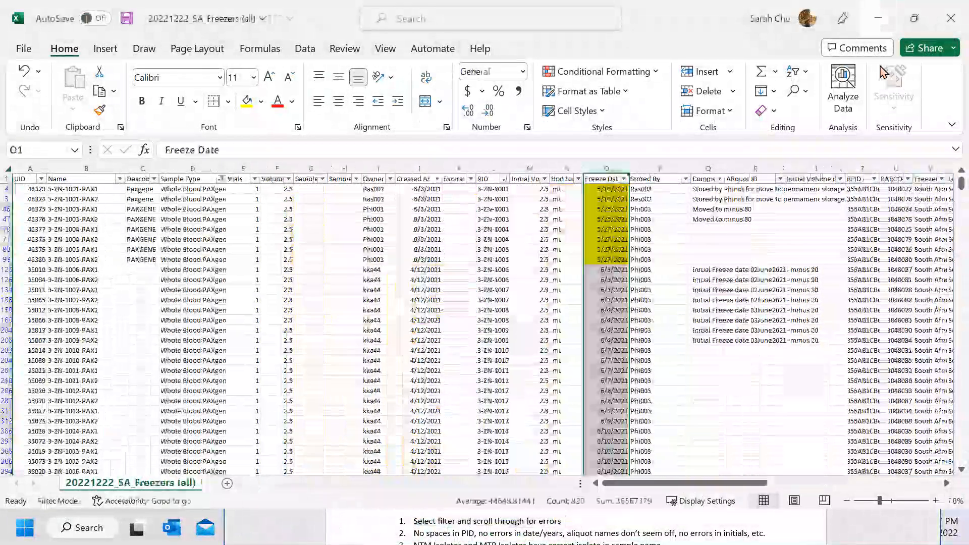
pyautogui.click(879, 18)
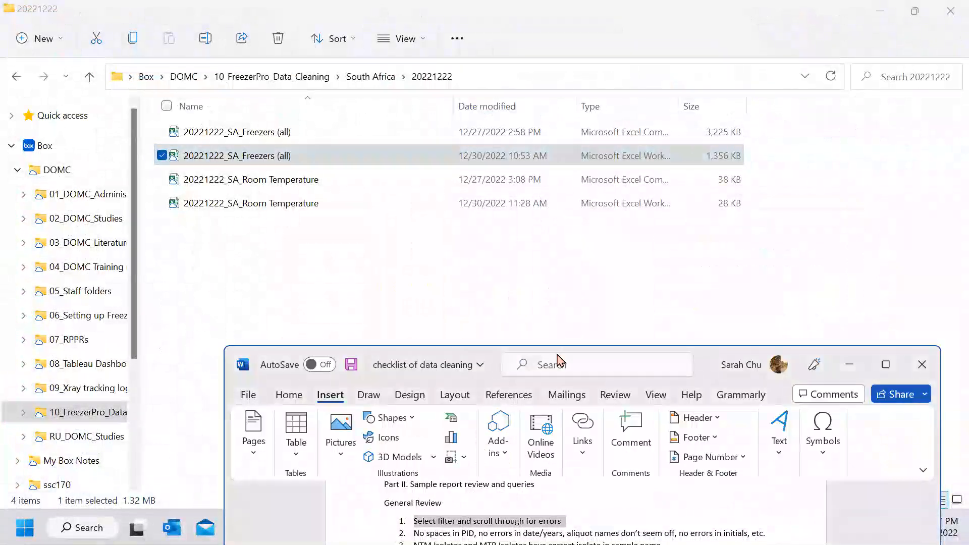
pyautogui.click(873, 367)
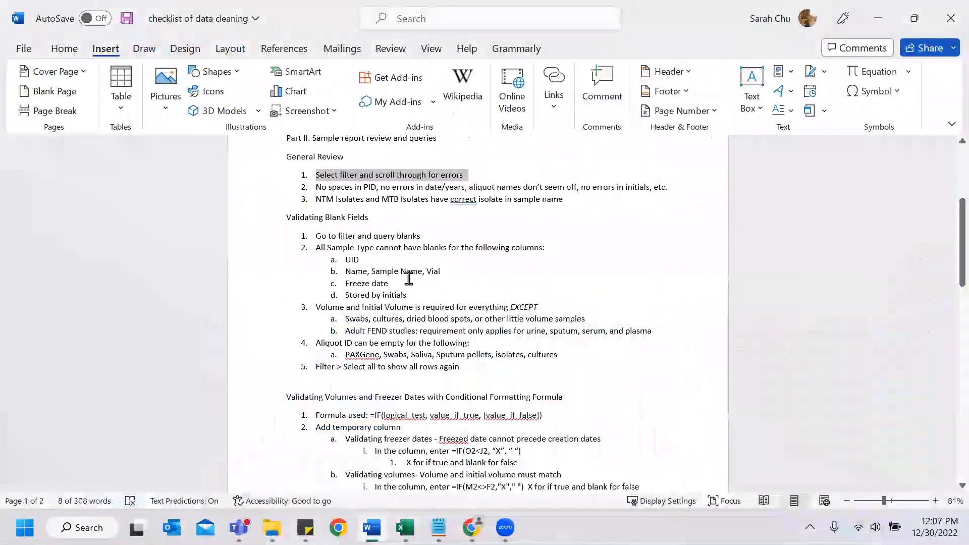
pyautogui.scroll(-1, 323, 297)
pyautogui.click(323, 298)
pyautogui.scroll(-1, 309, 191)
pyautogui.scroll(1, 298, 186)
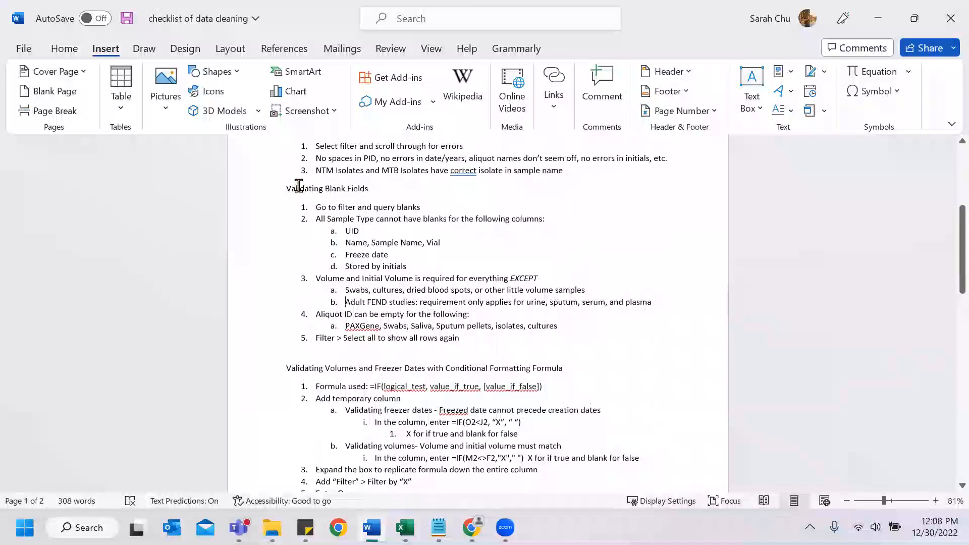
# Step: Review the checklist's formula-based volume and freezer date checks, the Validating Blank Fields section, and its Volume and Initial Volume requirement
pyautogui.scroll(-2, 313, 236)
pyautogui.moveTo(316, 329); pyautogui.dragTo(554, 447)
pyautogui.scroll(2, 277, 216)
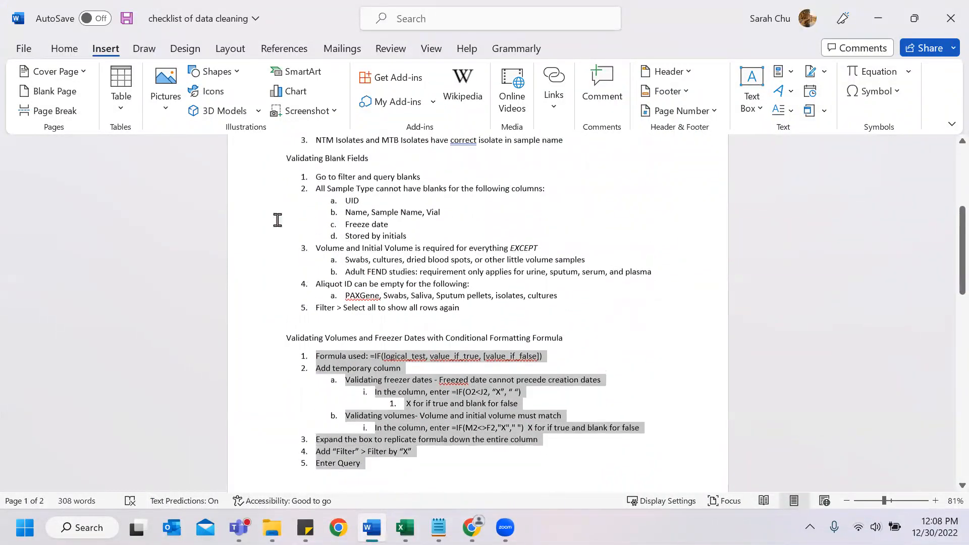
pyautogui.moveTo(285, 188); pyautogui.dragTo(595, 350)
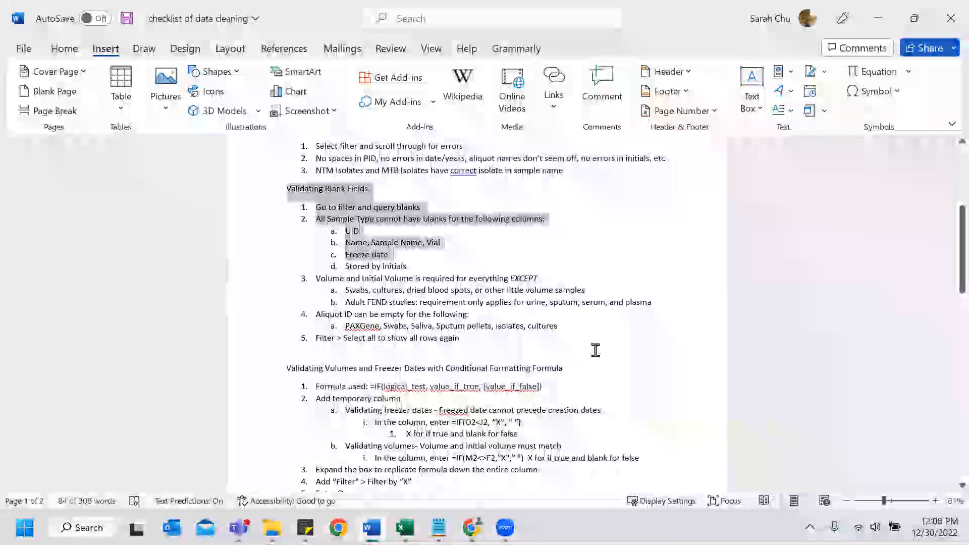
pyautogui.click(431, 348)
pyautogui.moveTo(336, 278); pyautogui.dragTo(412, 279)
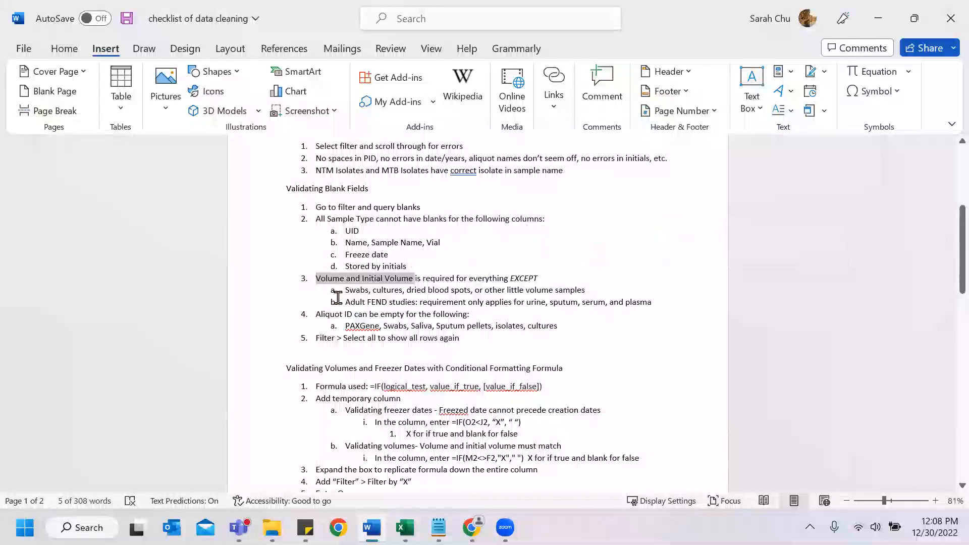
# Step: Italicize the words "Adult FEND studies:" in item 3b of the Validating Blank Fields section
pyautogui.moveTo(345, 301); pyautogui.dragTo(424, 304)
pyautogui.click(64, 48)
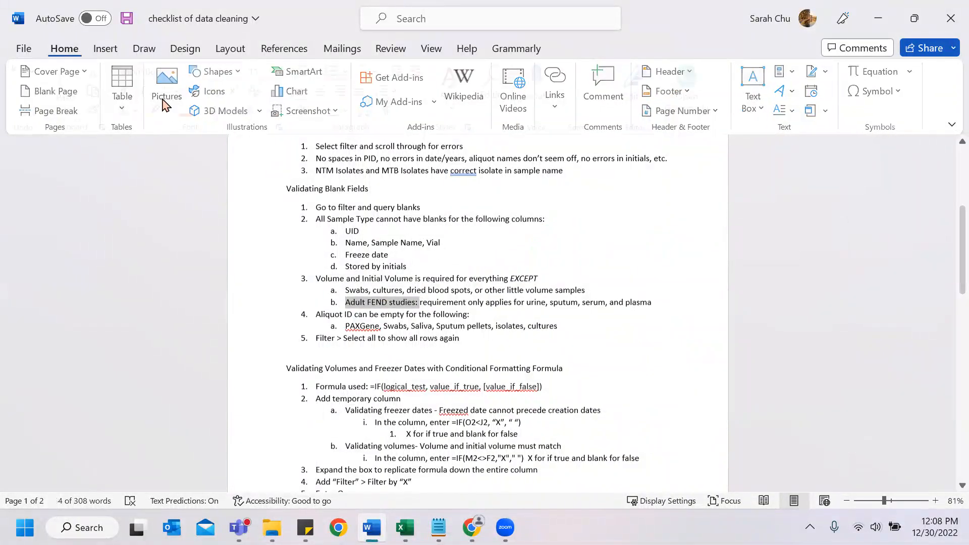
pyautogui.hotkey('ctrl', 'i')
pyautogui.click(505, 339)
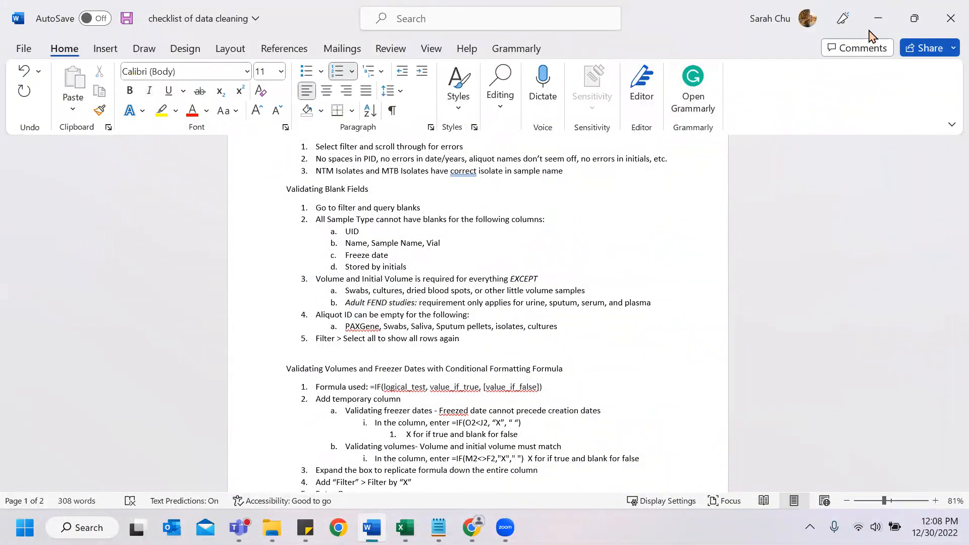
# Step: Minimize the checklist document and switch to the FreezerPro cleaning log workbook in Excel
pyautogui.click(878, 18)
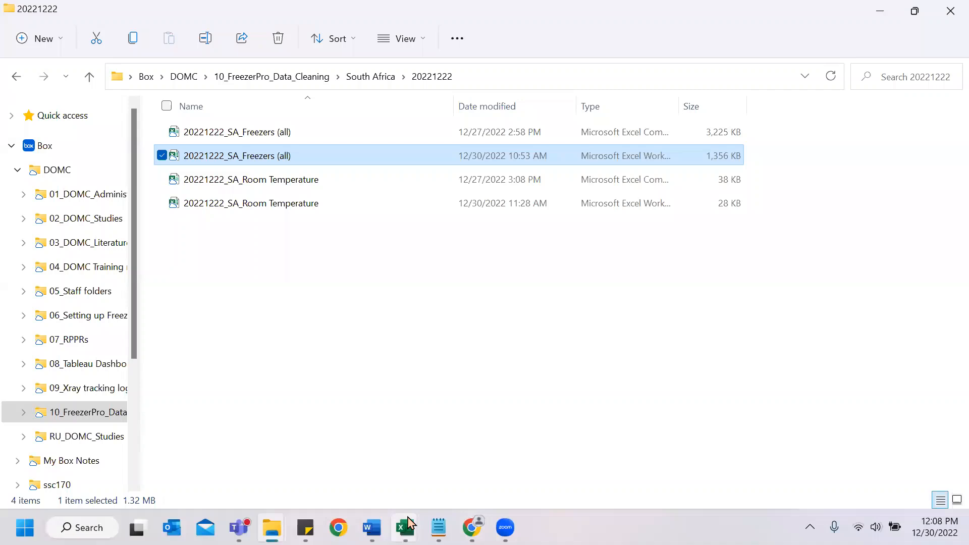
pyautogui.moveTo(306, 528)
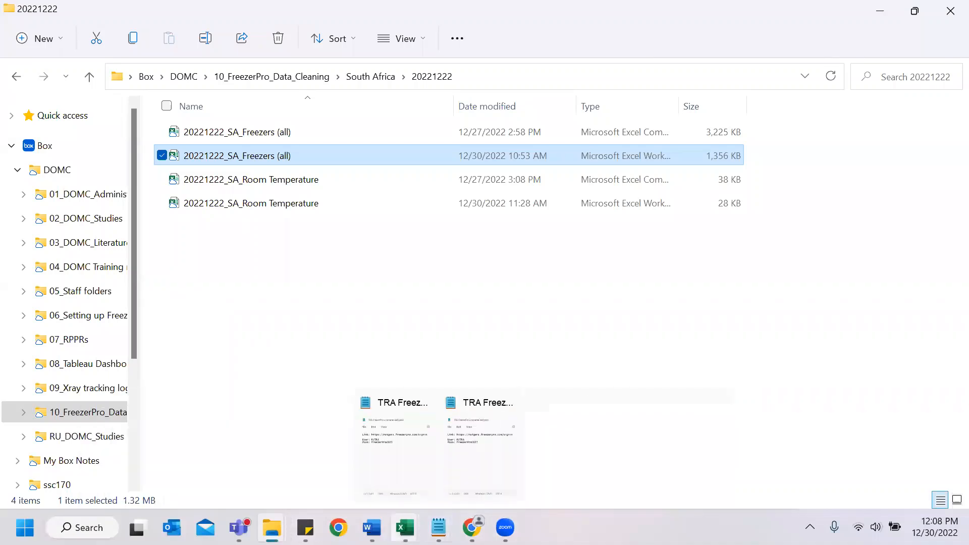
pyautogui.moveTo(405, 528)
pyautogui.click(169, 451)
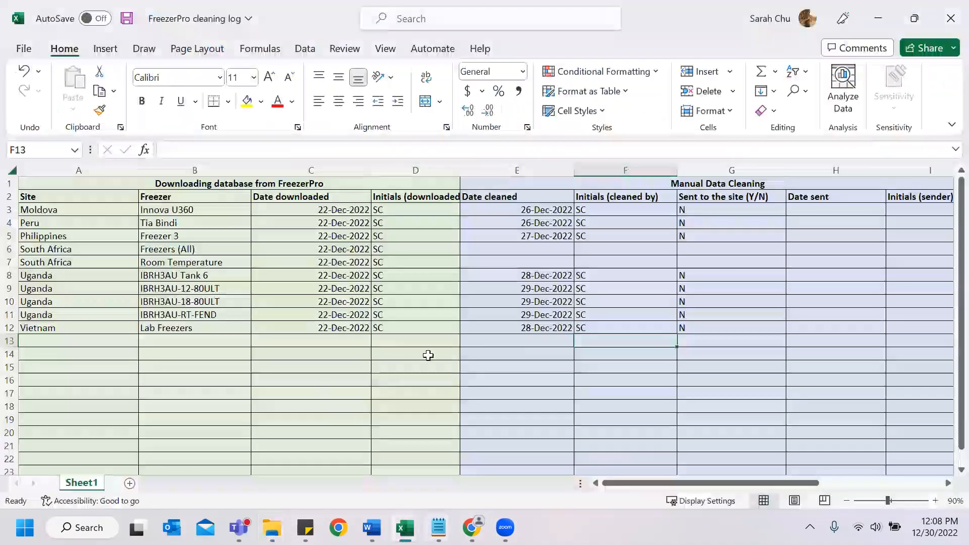
# Step: Review the log's date cleaned, cleaned-by initials, sent-to-site and date downloaded entries for the listed freezers
pyautogui.moveTo(486, 212); pyautogui.dragTo(529, 328)
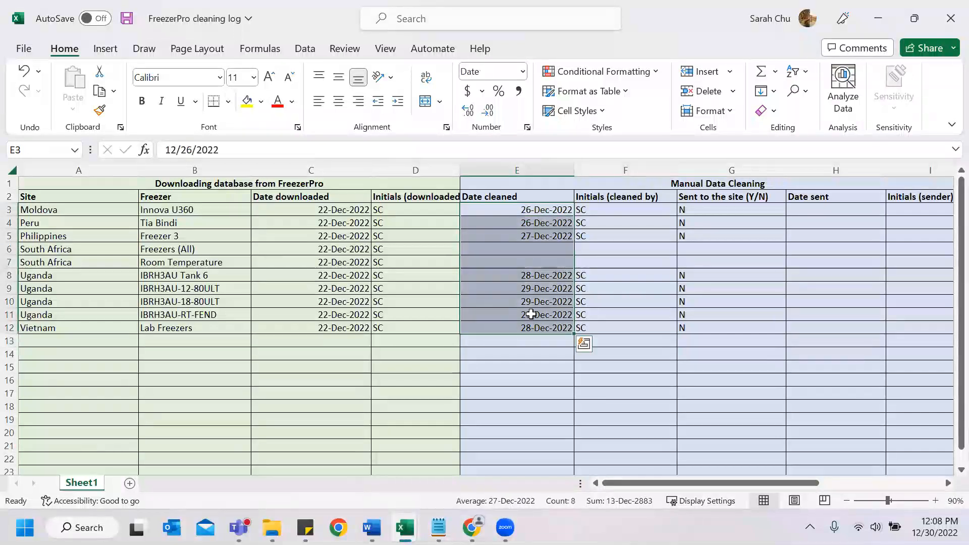
pyautogui.click(641, 209)
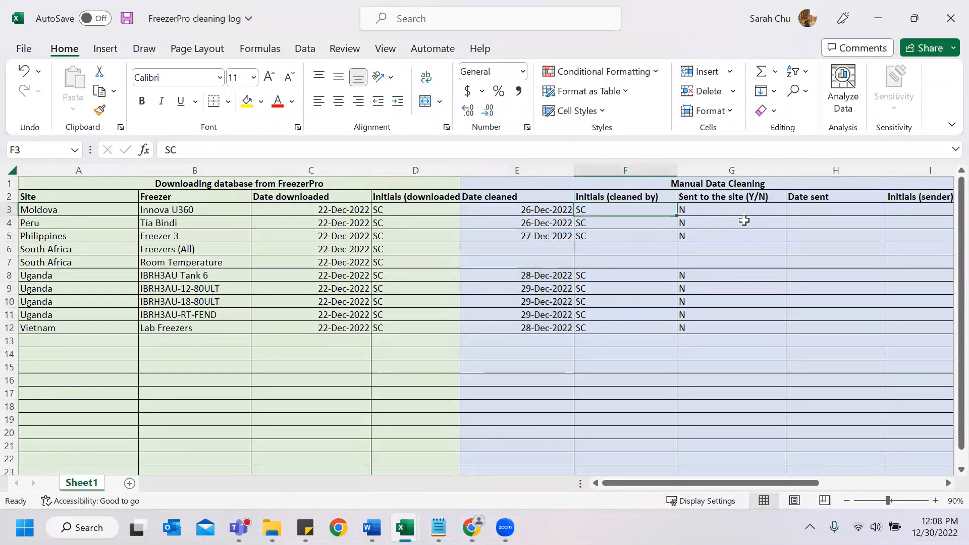
pyautogui.moveTo(722, 212); pyautogui.dragTo(722, 223)
pyautogui.moveTo(720, 302); pyautogui.dragTo(718, 331)
pyautogui.moveTo(303, 326); pyautogui.dragTo(301, 318)
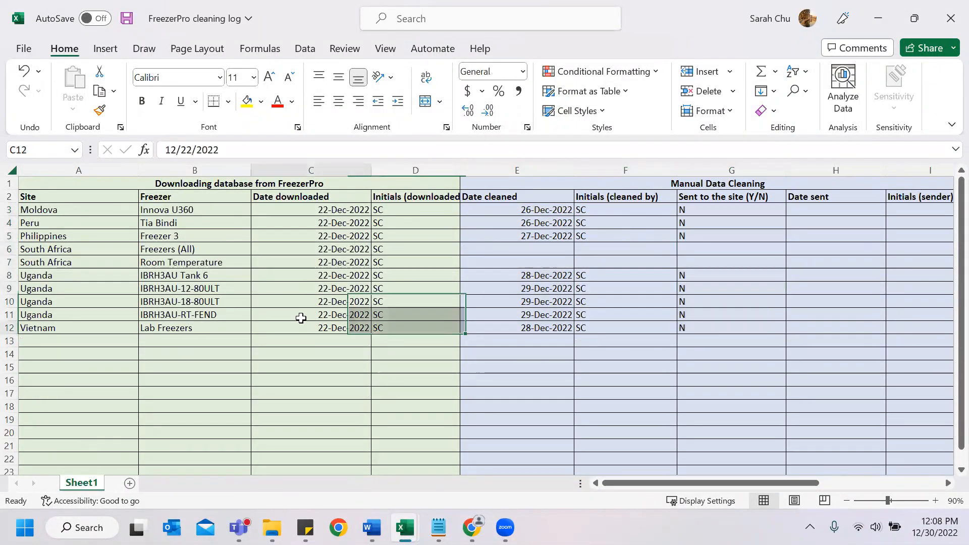
# Step: Bring up the previews of the open File Explorer windows to switch folders
pyautogui.click(272, 527)
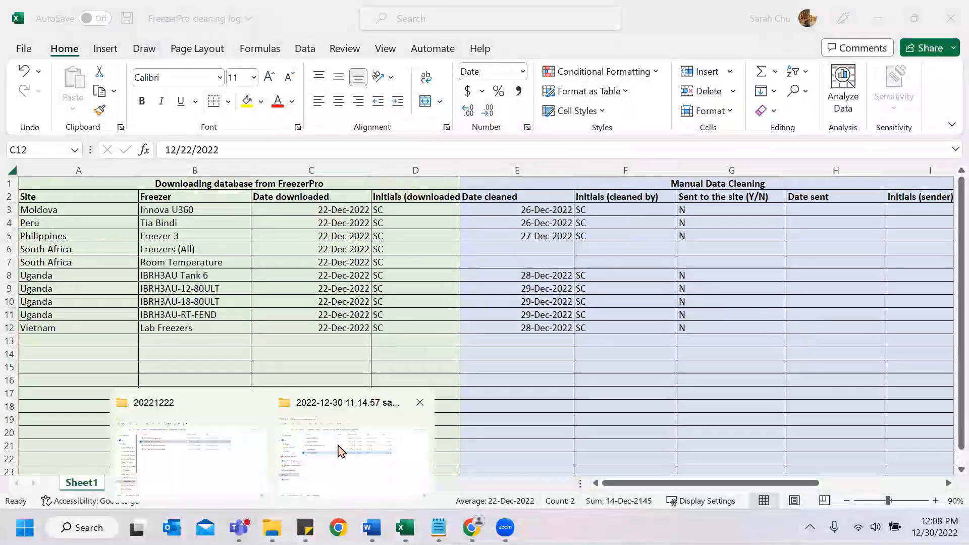